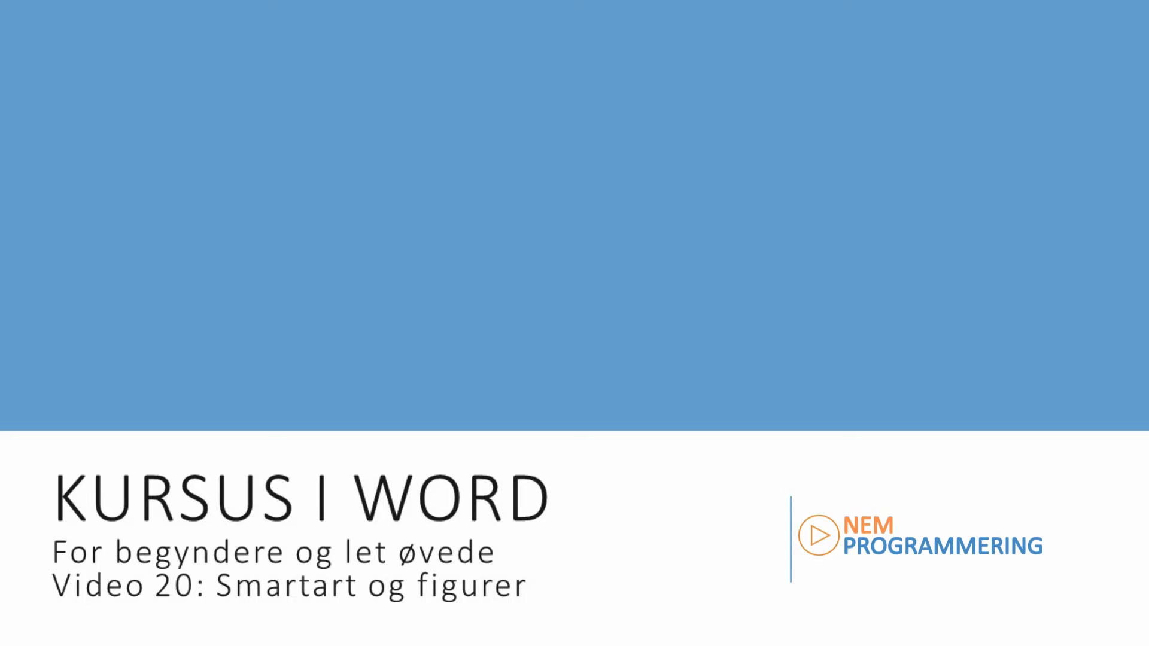
- Advance through the SmartArt and shapes intro slides to the blank Dokument3 page
{"action": "key", "text": "Right"}
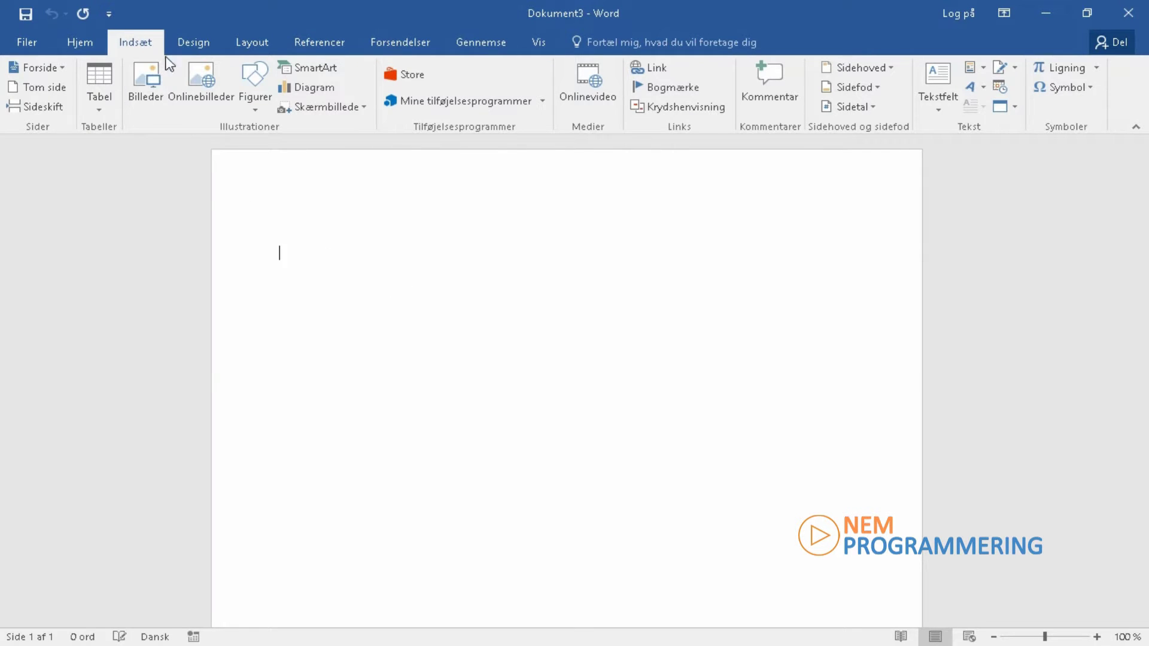
- Browse the SmartArt categories, then insert Proces > Kontinuert blokproces with three [Tekst] boxes
{"action": "left_click", "coordinate": [317, 70]}
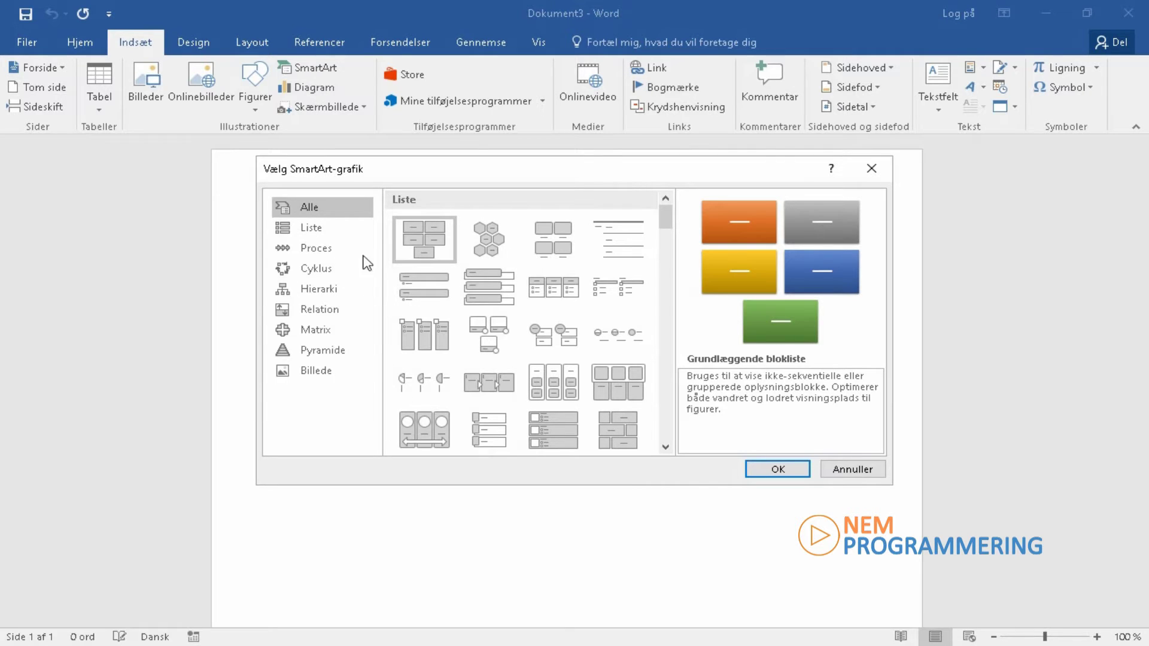
{"action": "left_click", "coordinate": [325, 228]}
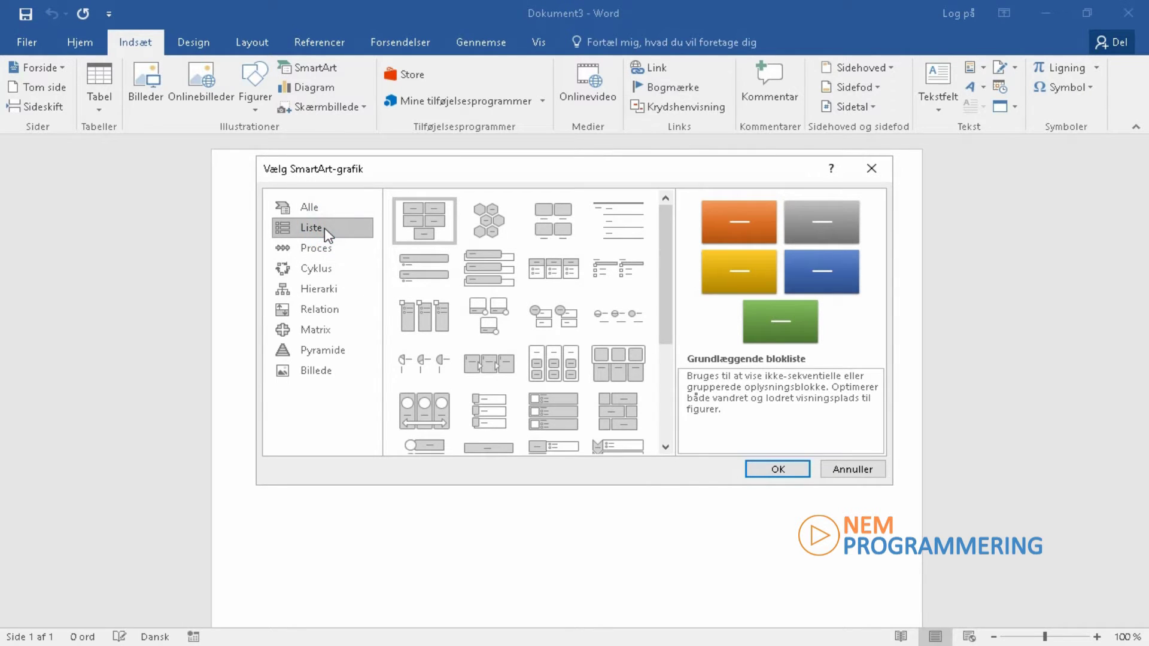
{"action": "left_click", "coordinate": [322, 251]}
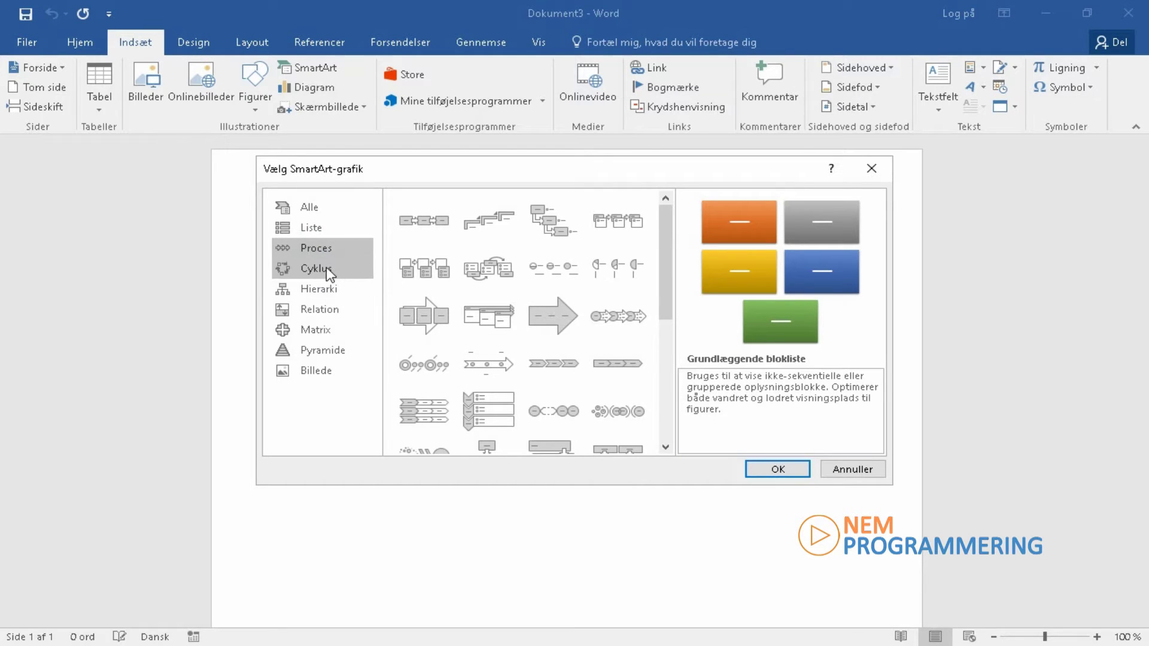
{"action": "left_click", "coordinate": [325, 267]}
{"action": "left_click", "coordinate": [314, 291]}
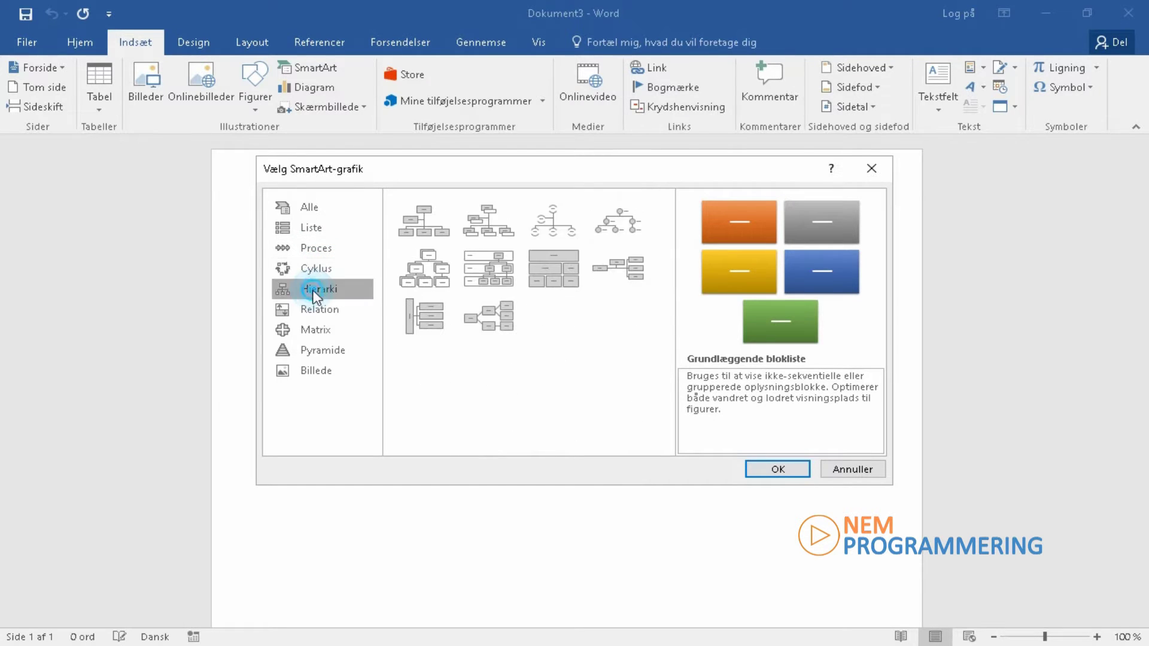
{"action": "left_click", "coordinate": [315, 311]}
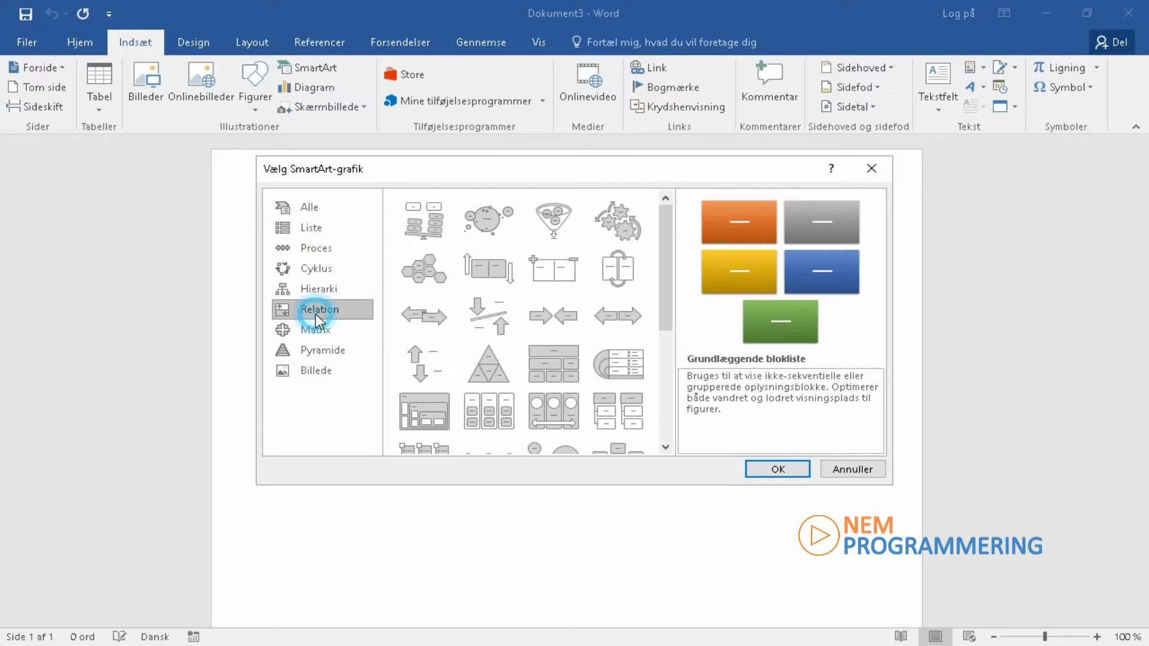
{"action": "left_click", "coordinate": [316, 330]}
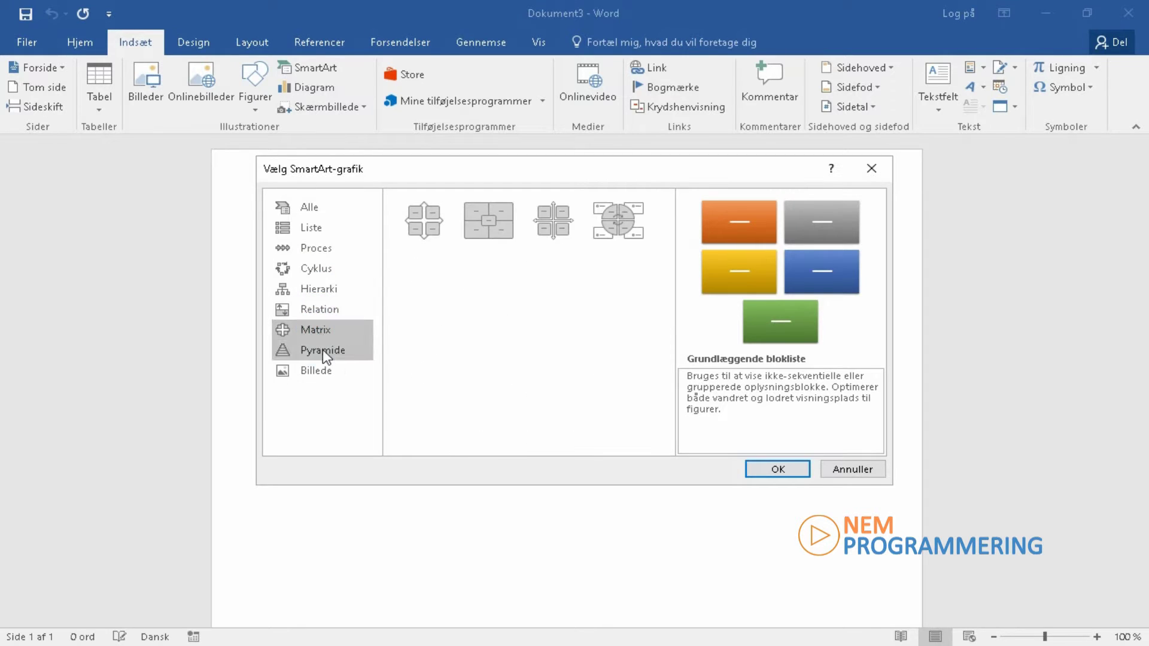
{"action": "left_click", "coordinate": [322, 349]}
{"action": "left_click", "coordinate": [323, 371]}
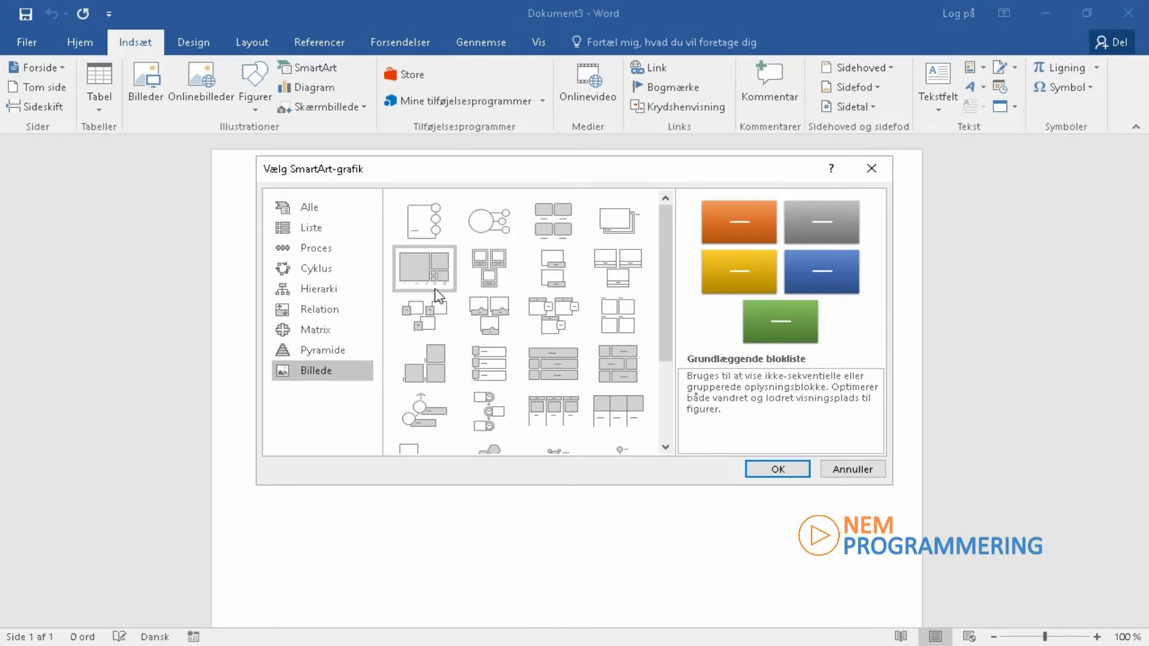
{"action": "left_click", "coordinate": [315, 248]}
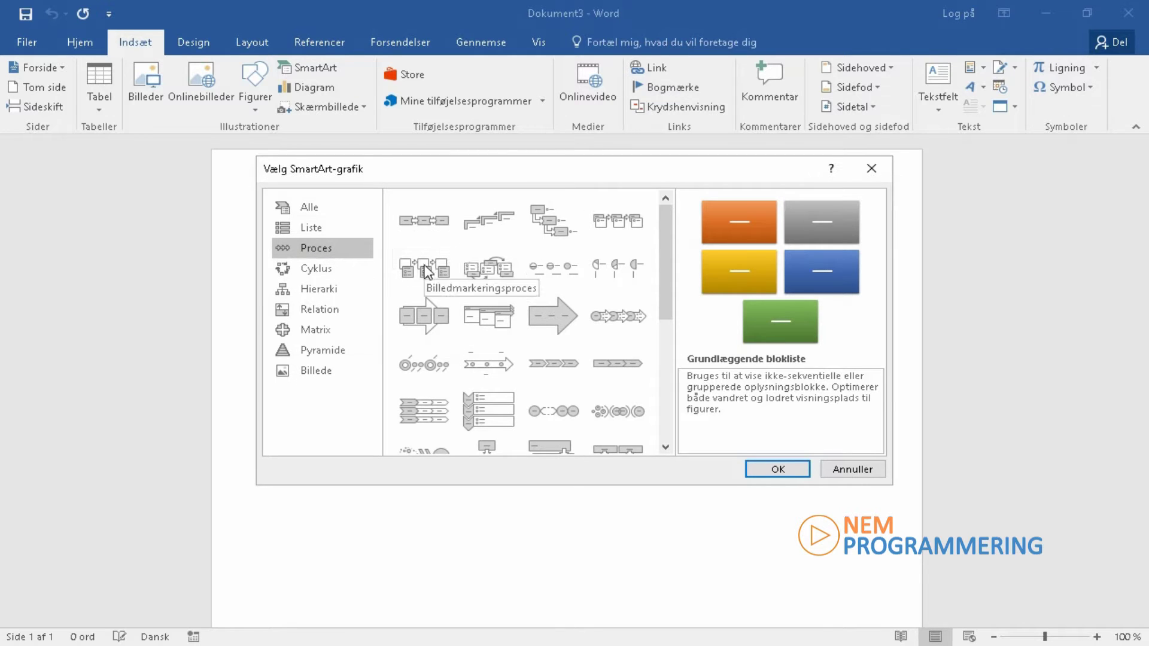
{"action": "left_click", "coordinate": [419, 316]}
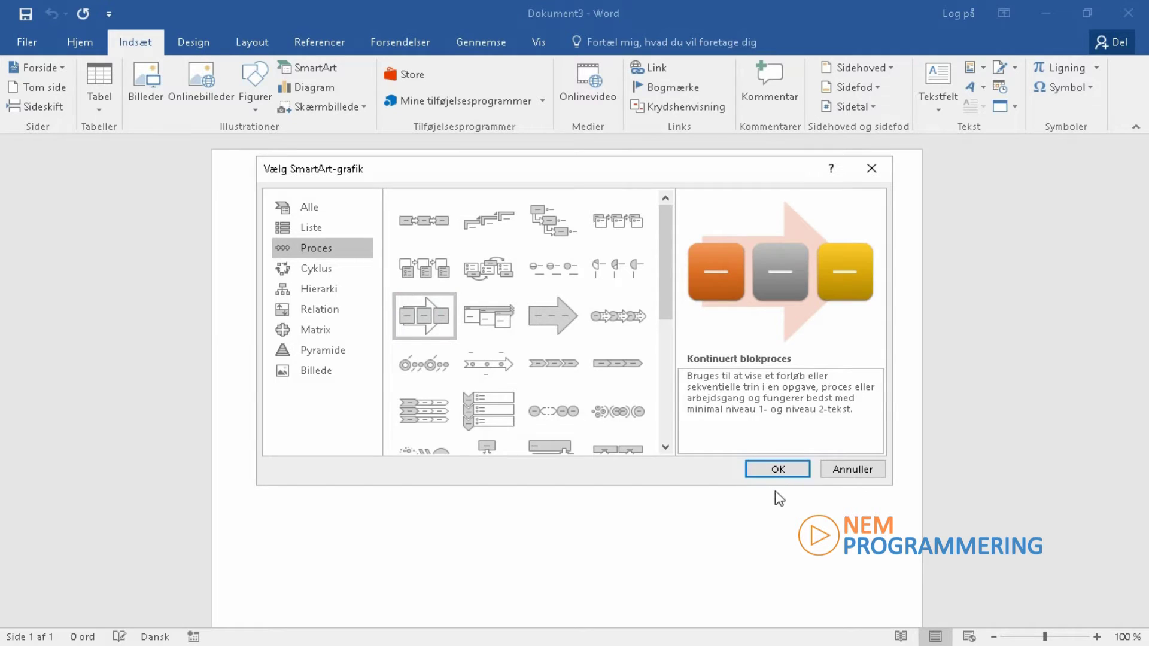
{"action": "left_click", "coordinate": [776, 469]}
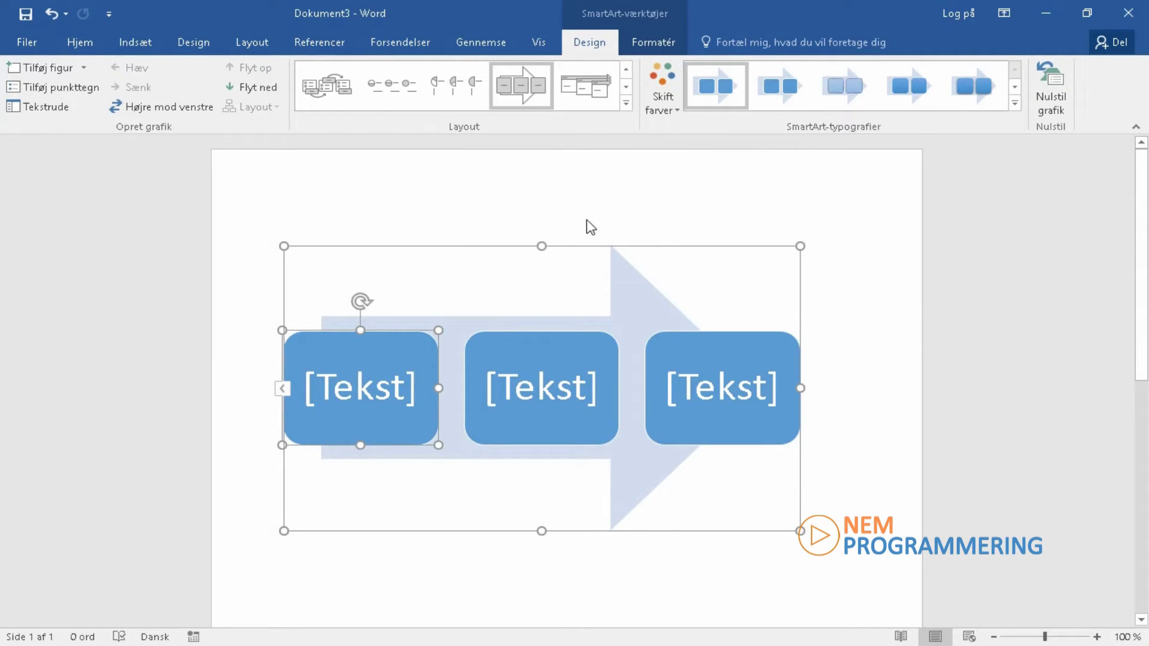
- Apply the first Farverig colour scheme so the boxes turn yellow, green and blue
{"action": "left_click", "coordinate": [676, 113]}
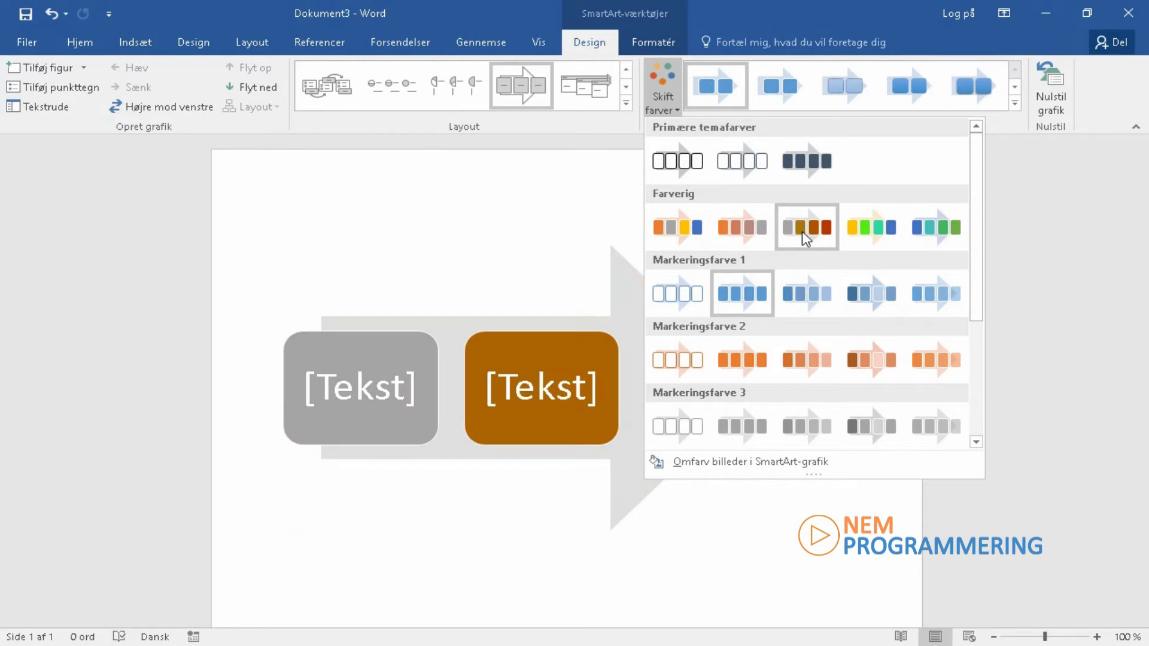
{"action": "left_click", "coordinate": [873, 239]}
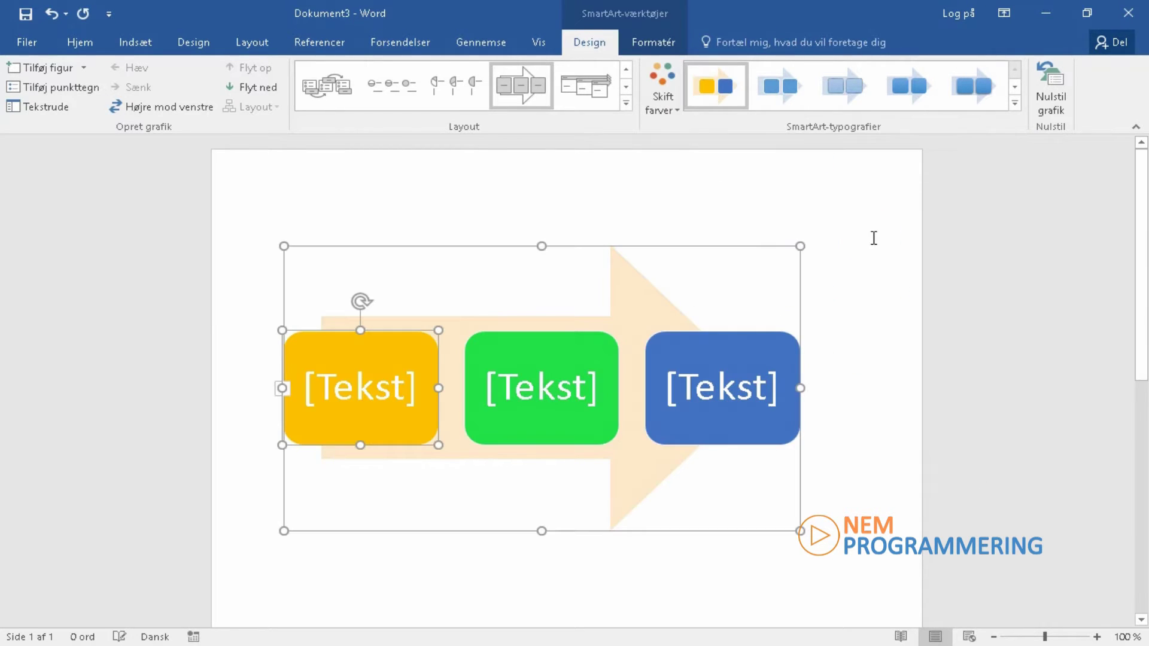
{"action": "left_click", "coordinate": [627, 103]}
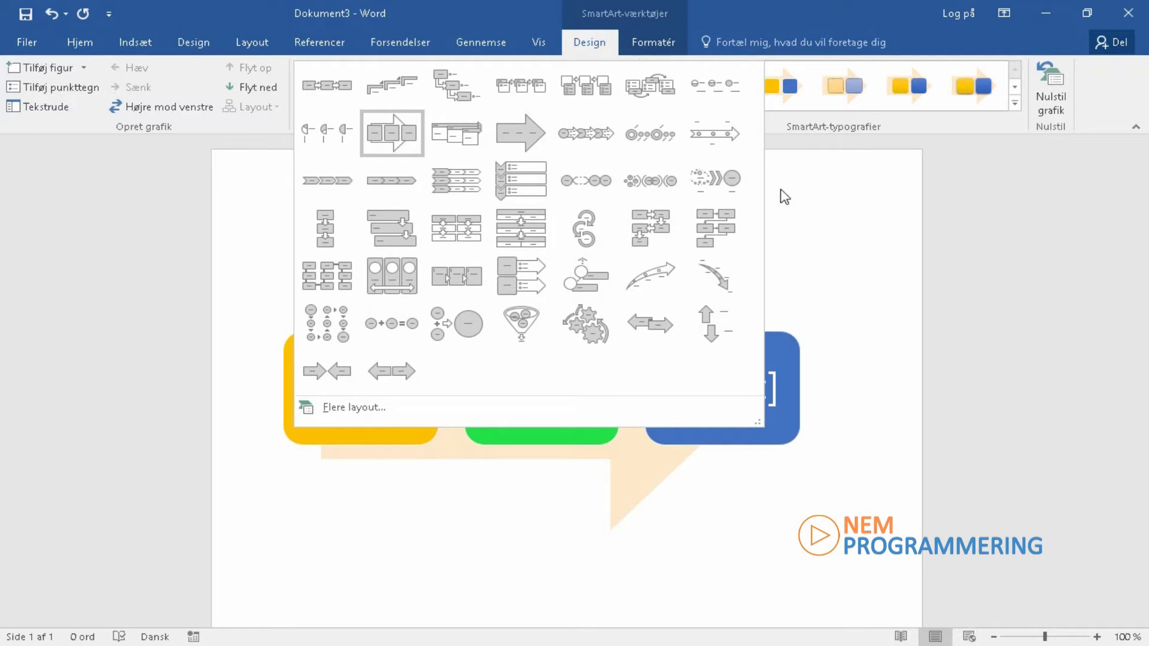
- Apply a 3-D SmartArt style giving the boxes a bevelled, perspective look
{"action": "left_click", "coordinate": [803, 234]}
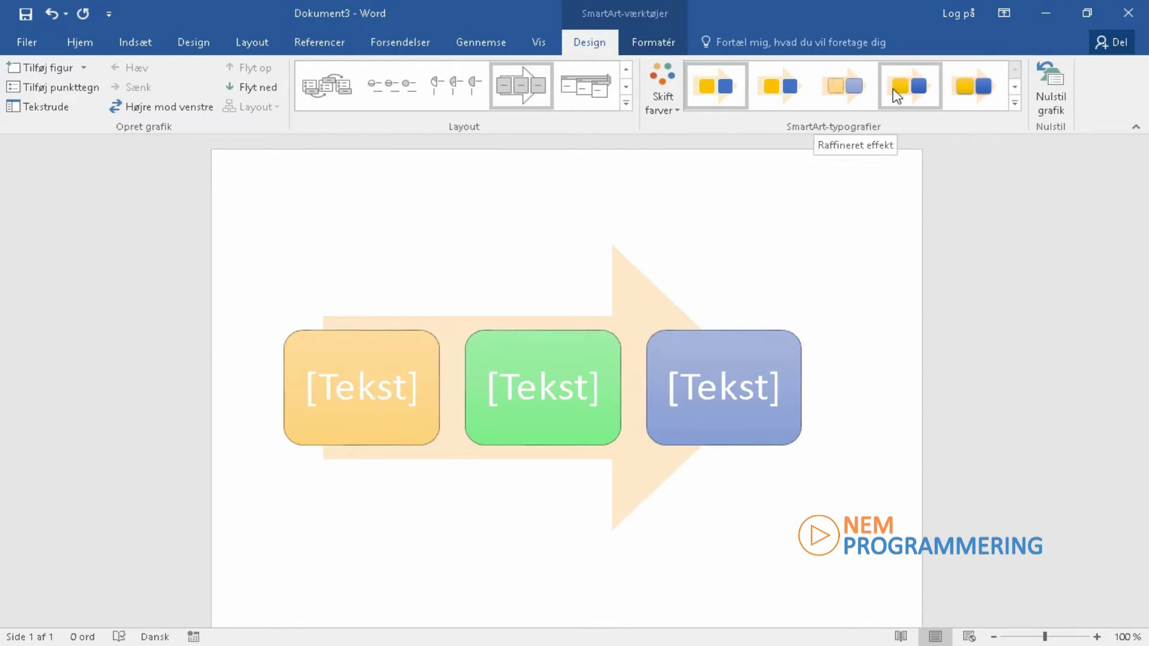
{"action": "left_click", "coordinate": [1014, 106]}
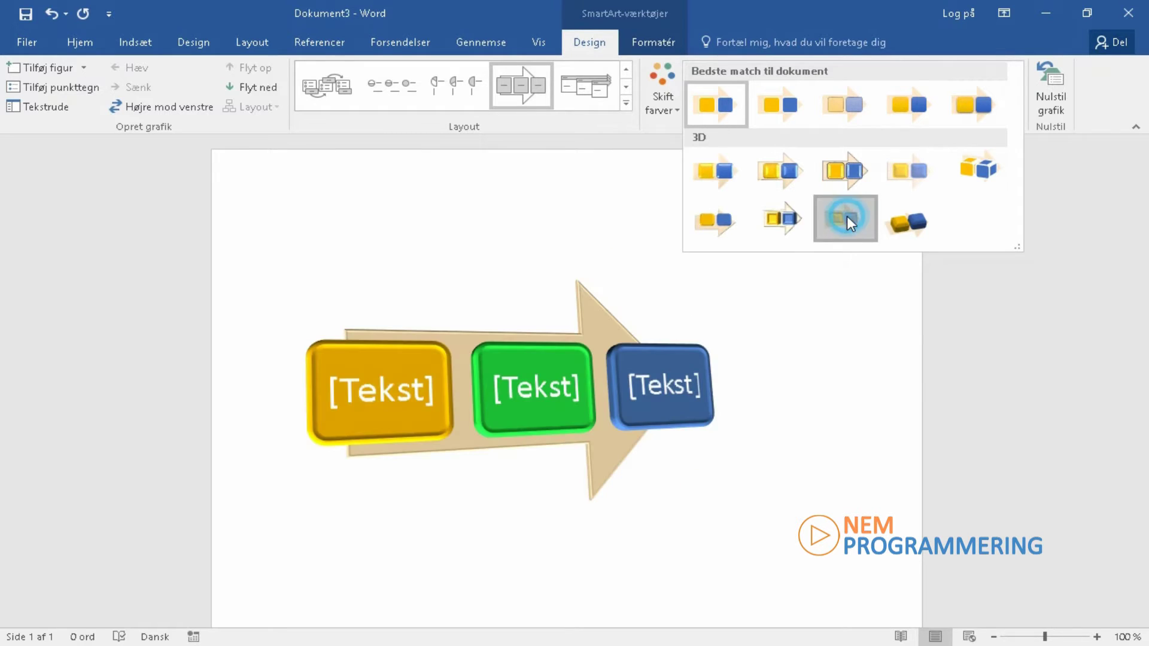
{"action": "left_click", "coordinate": [847, 217]}
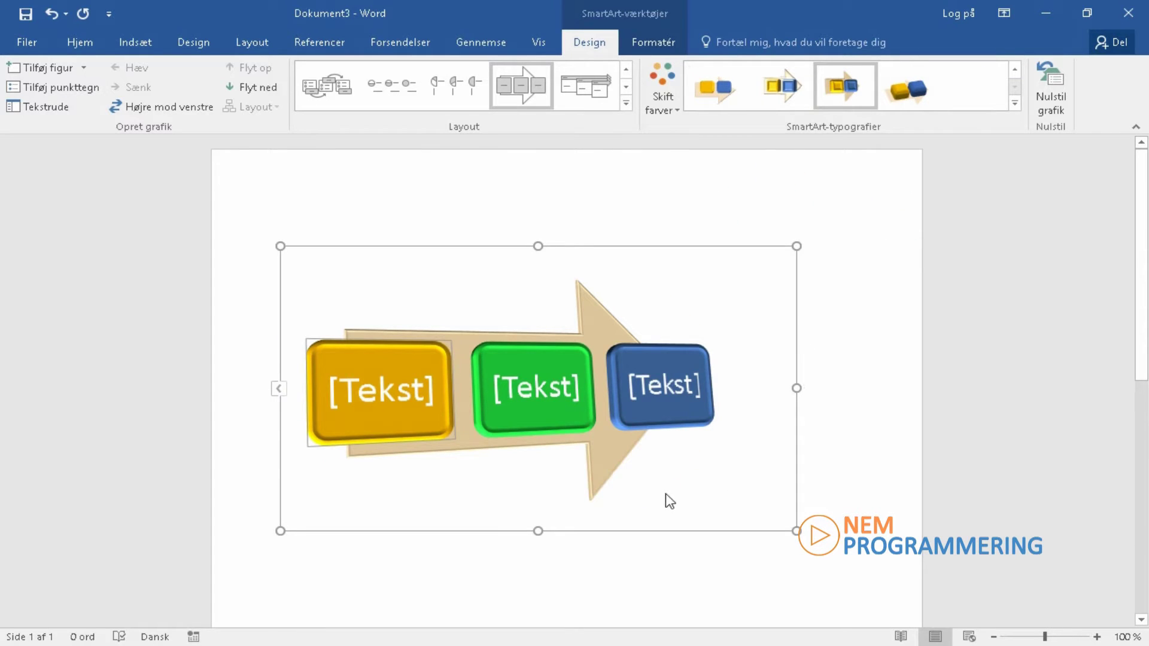
- Type 1.trin, 2.trin and 3.trin into the yellow, green and blue boxes
{"action": "left_click", "coordinate": [417, 404]}
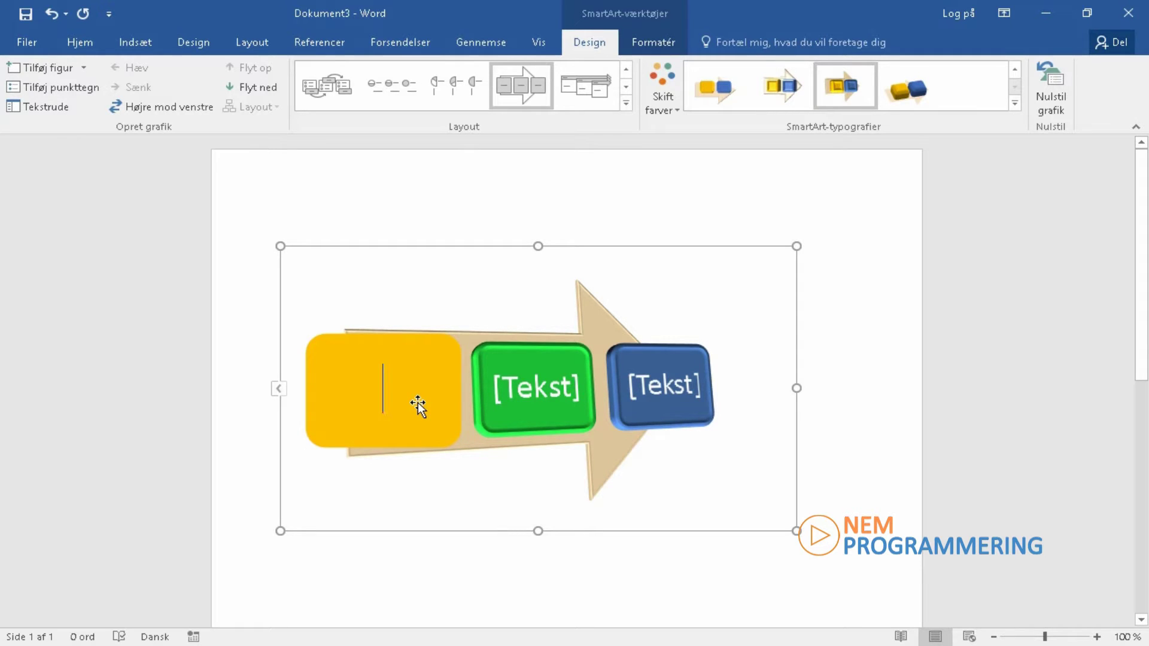
{"action": "type", "text": "1.trin"}
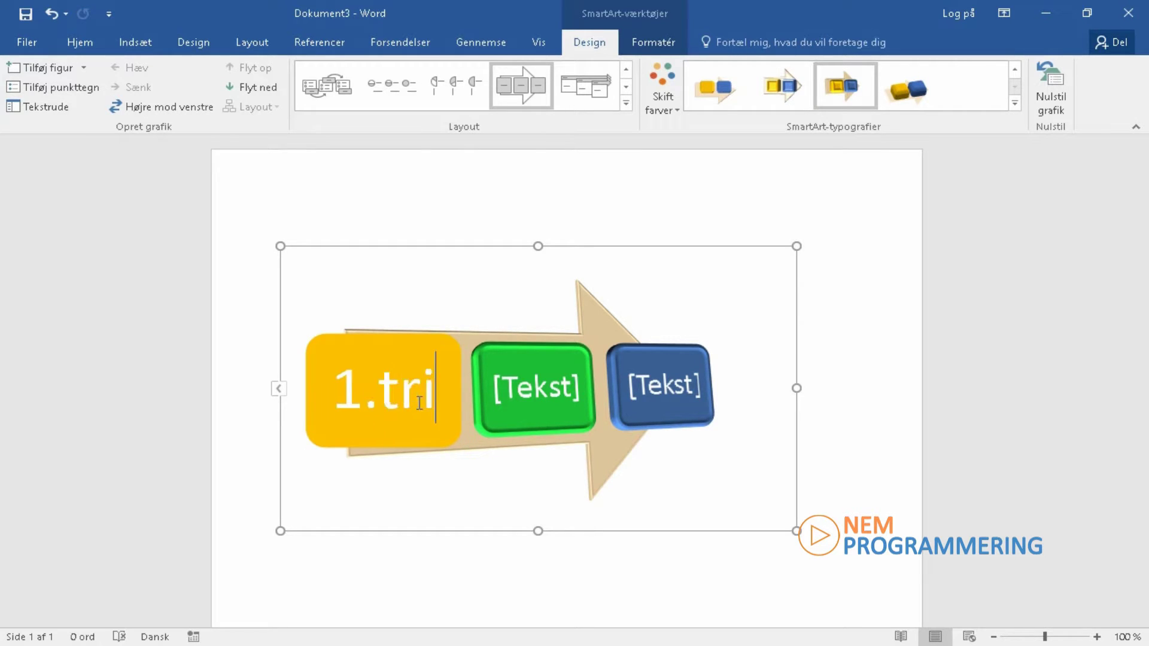
{"action": "left_click", "coordinate": [539, 392]}
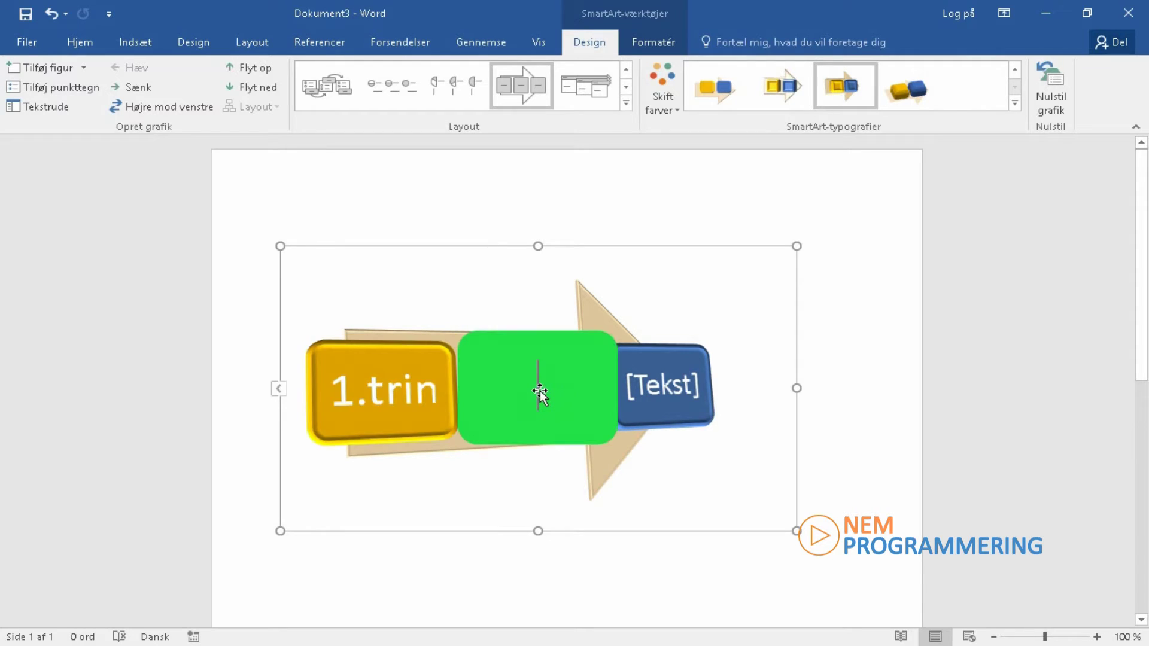
{"action": "type", "text": "2.trin"}
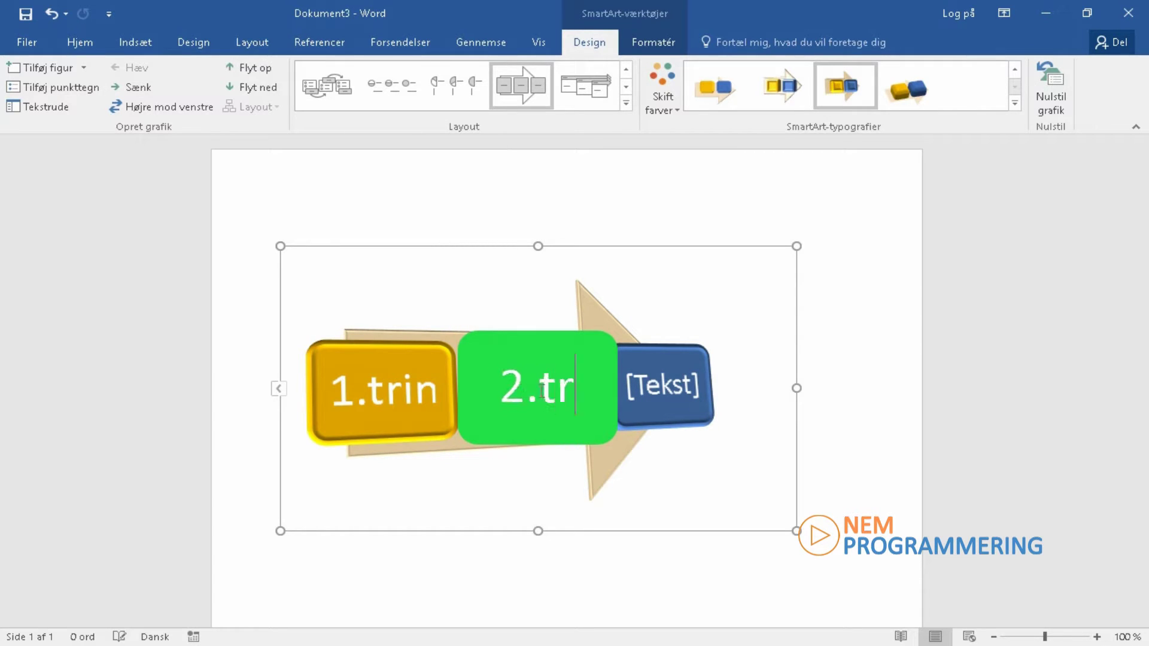
{"action": "left_click", "coordinate": [656, 389]}
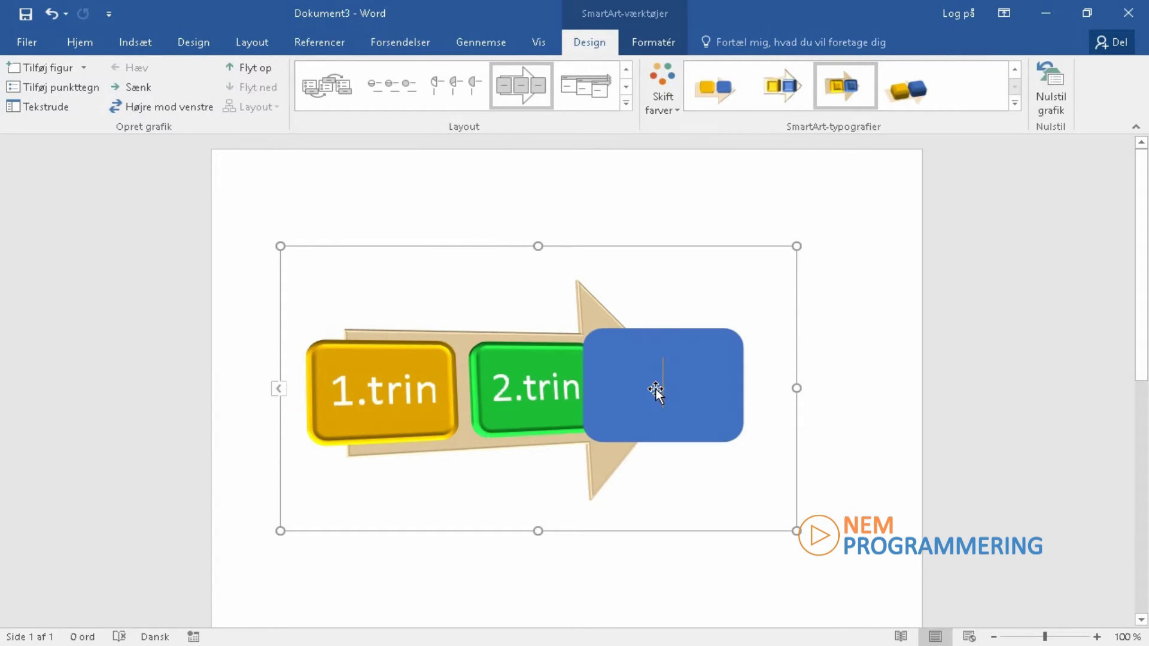
{"action": "type", "text": "3.trin"}
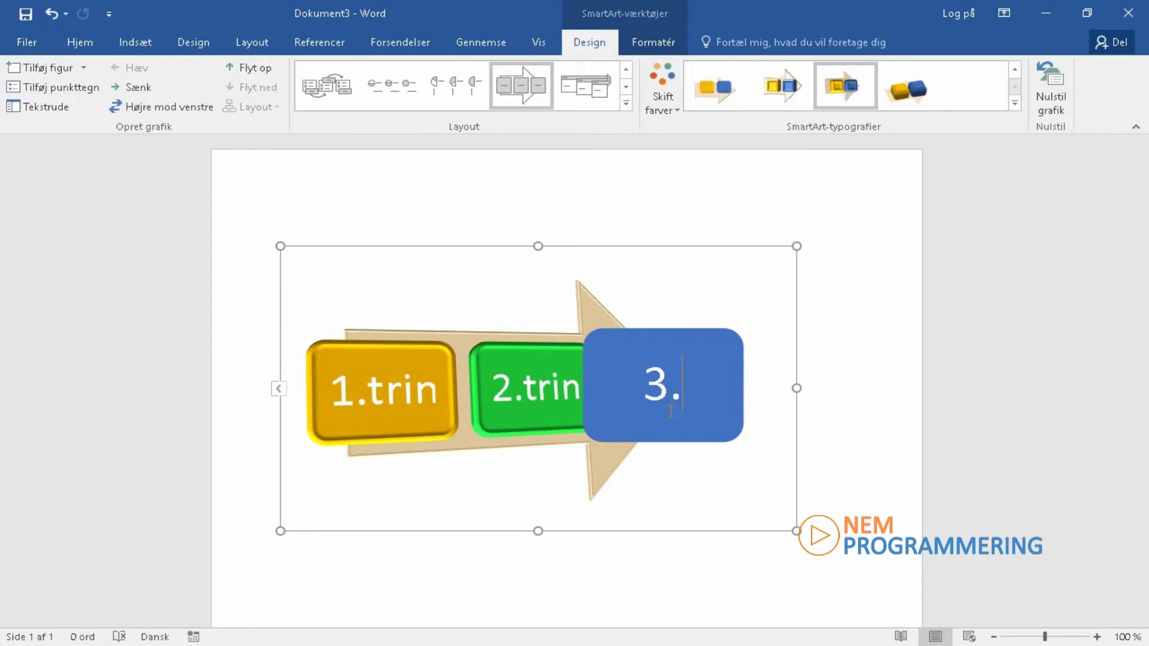
{"action": "left_click", "coordinate": [751, 462]}
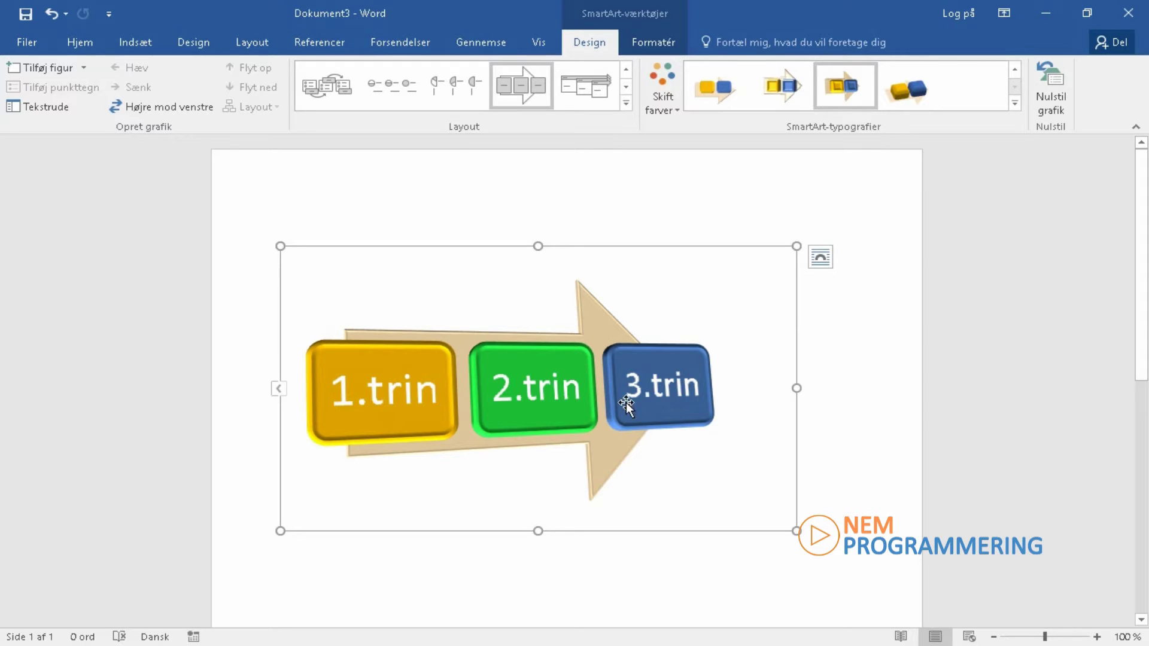
{"action": "left_click", "coordinate": [657, 387]}
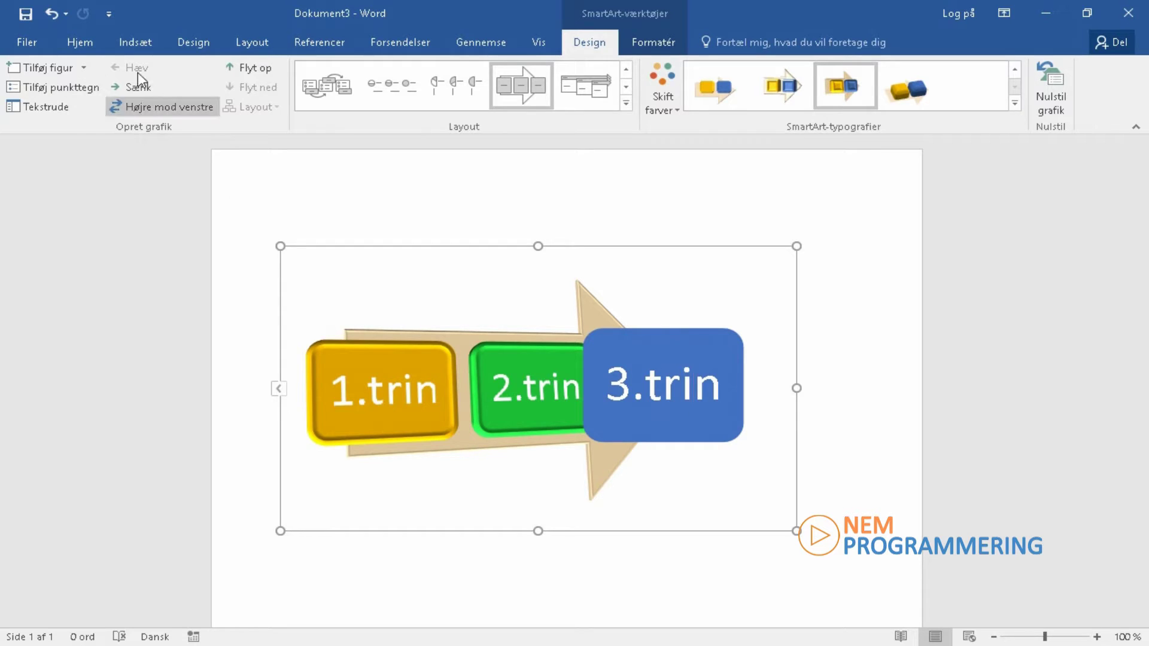
- Add a fourth shape after 3.trin and label it 4.trin
{"action": "left_click", "coordinate": [83, 67]}
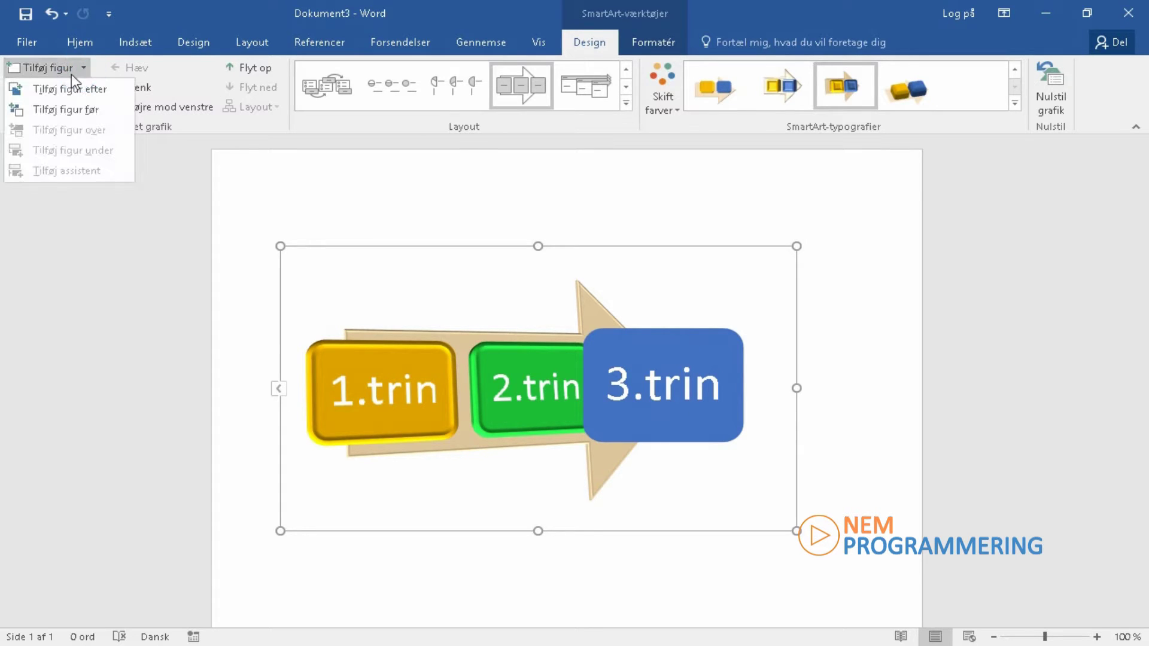
{"action": "left_click", "coordinate": [44, 94]}
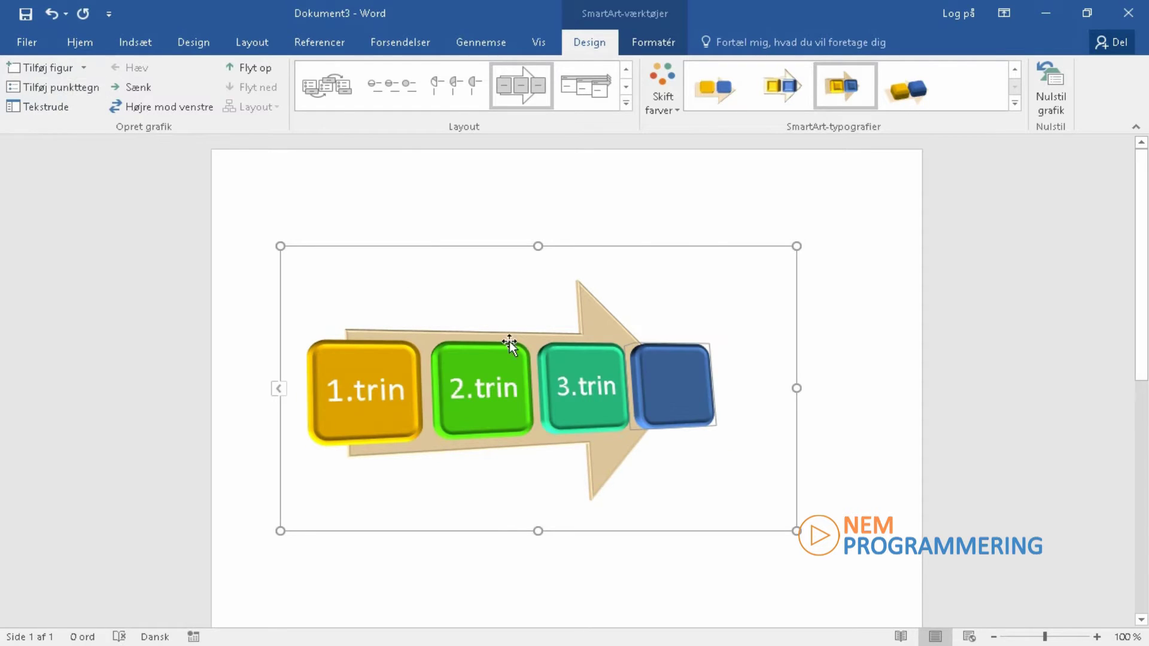
{"action": "left_click", "coordinate": [675, 385]}
{"action": "type", "text": "4"}
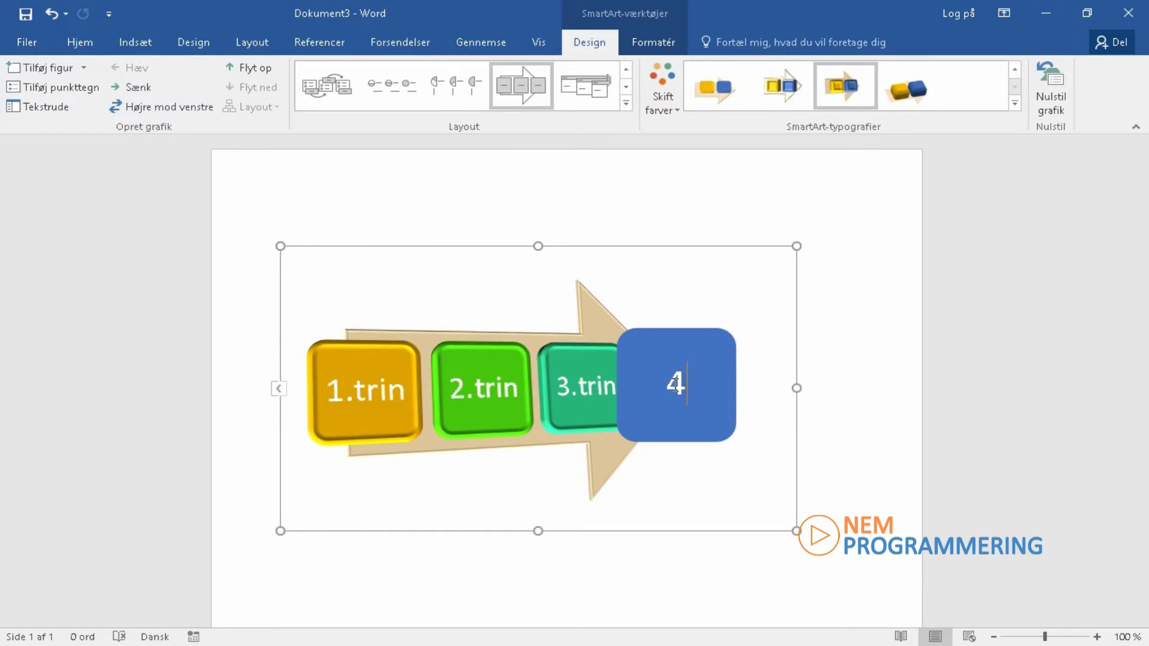
{"action": "type", "text": ".trin"}
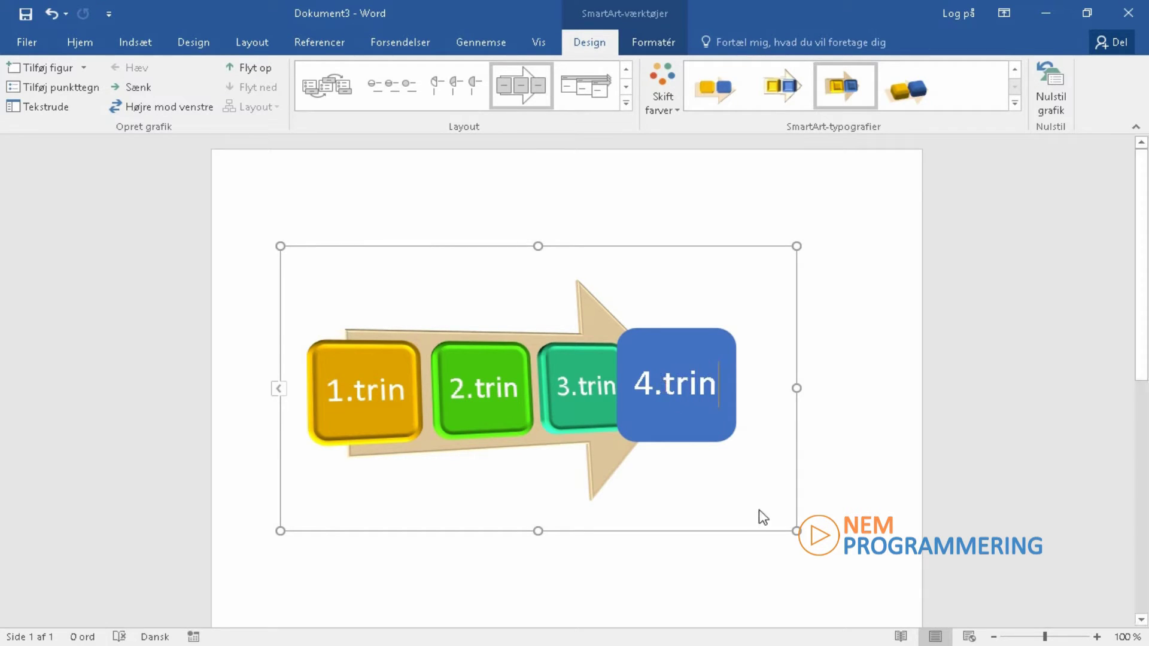
{"action": "left_click", "coordinate": [759, 485]}
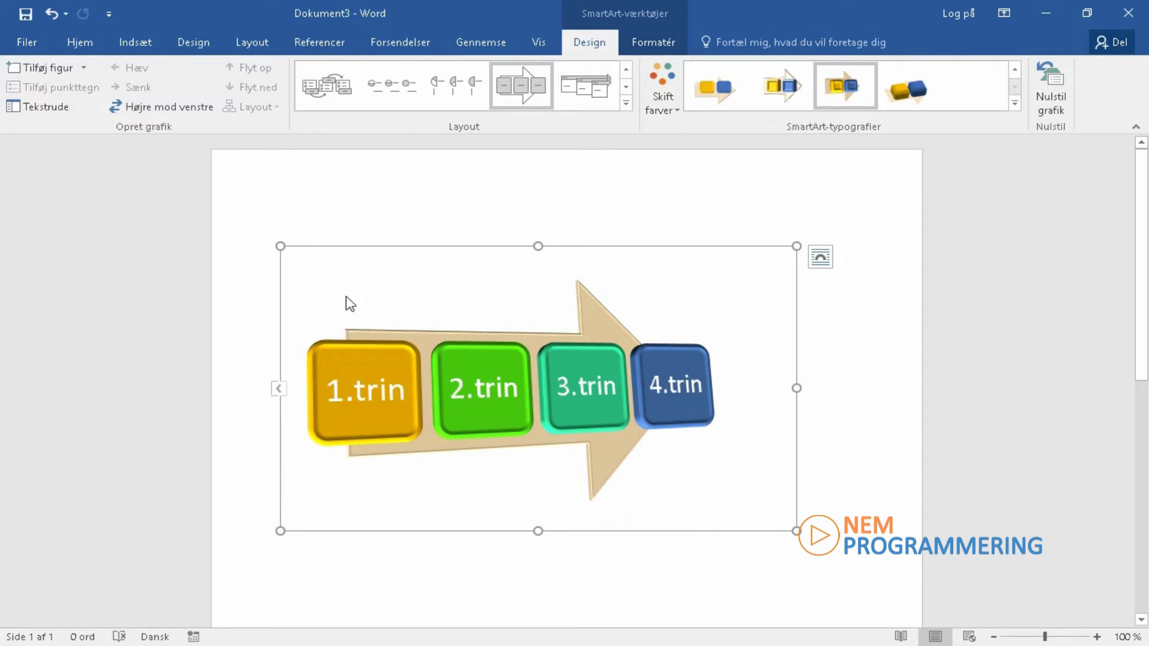
{"action": "left_click", "coordinate": [656, 42]}
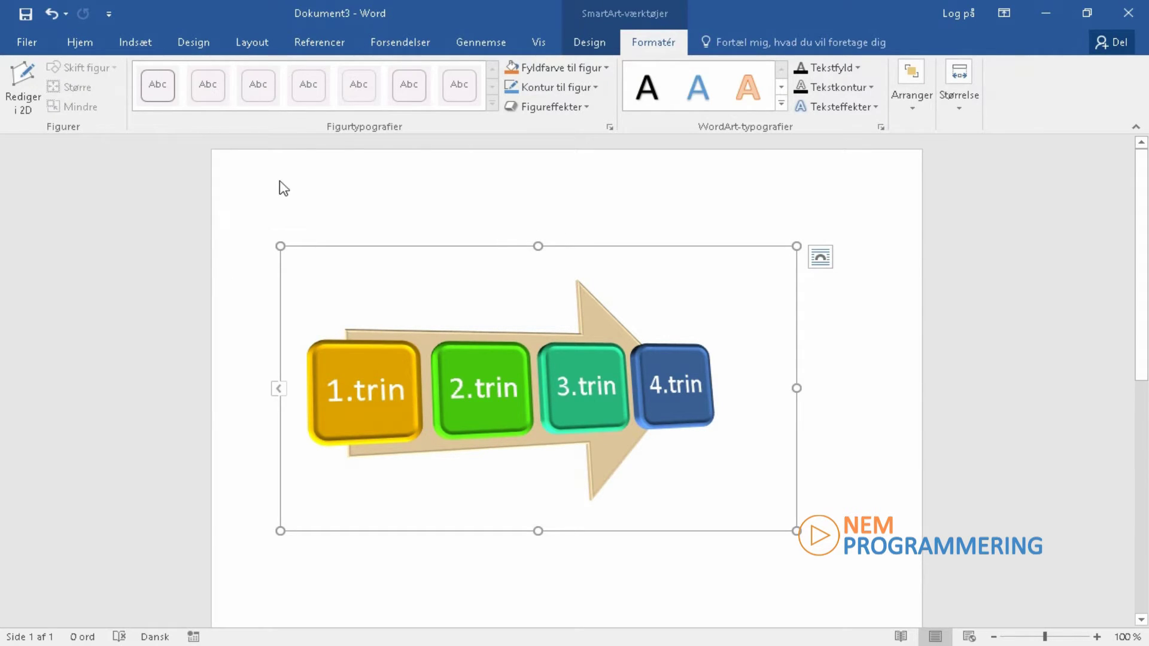
- Try Figurtypografier shape styles on the 2.trin box, ending on a green style
{"action": "left_click", "coordinate": [468, 363]}
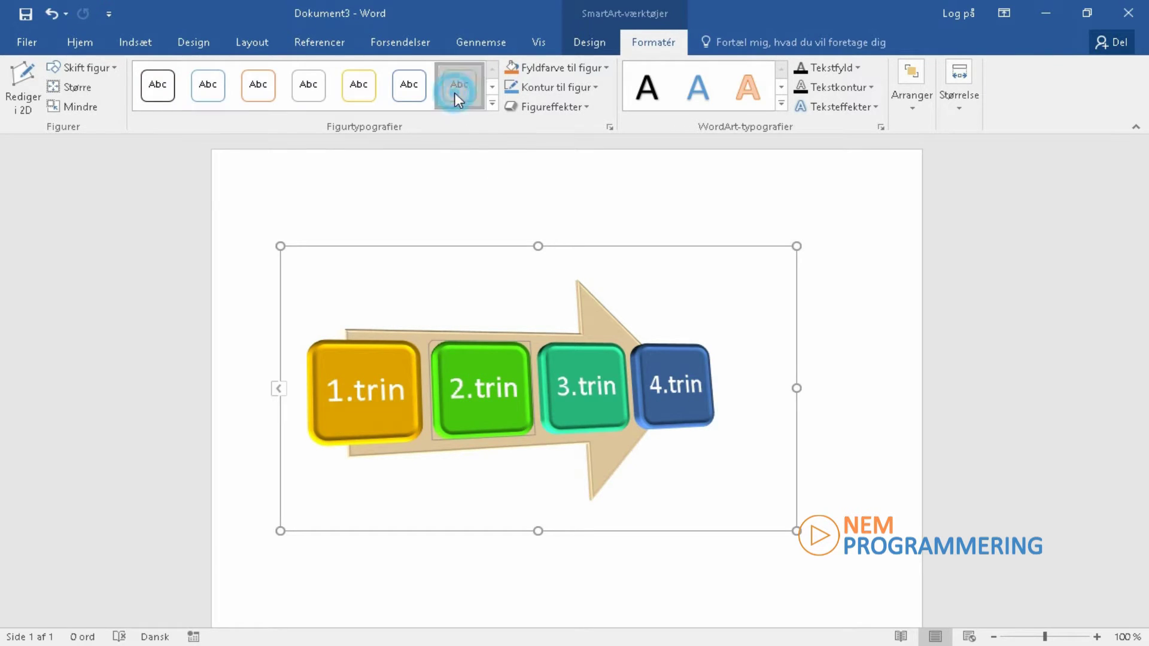
{"action": "left_click", "coordinate": [457, 96]}
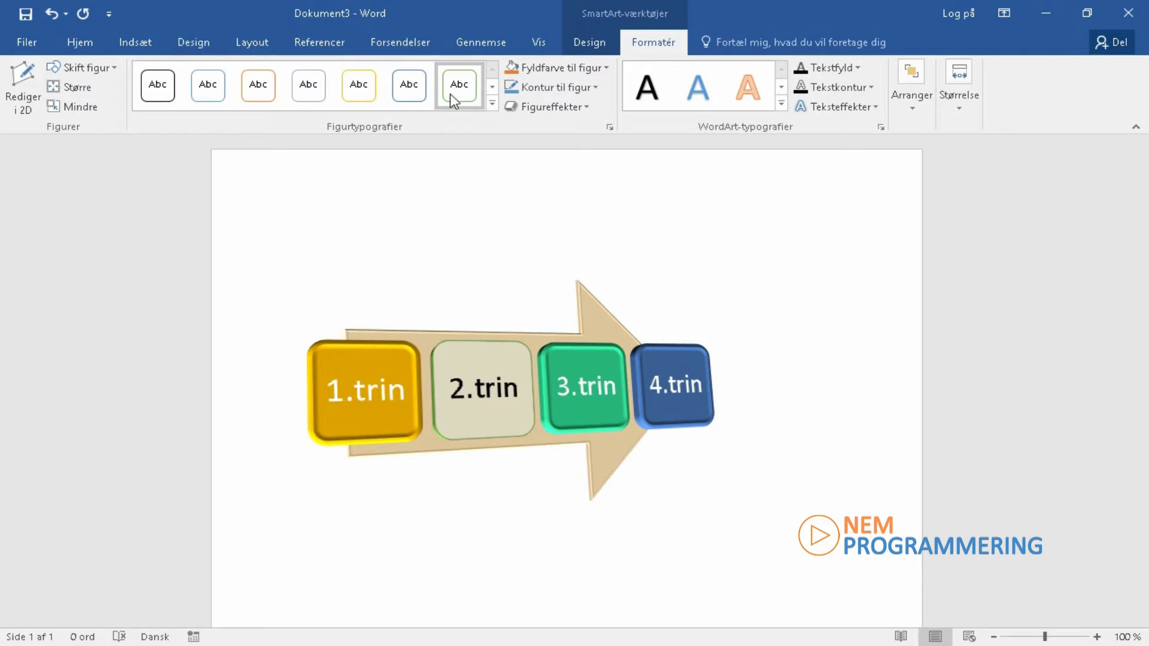
{"action": "left_click", "coordinate": [492, 103]}
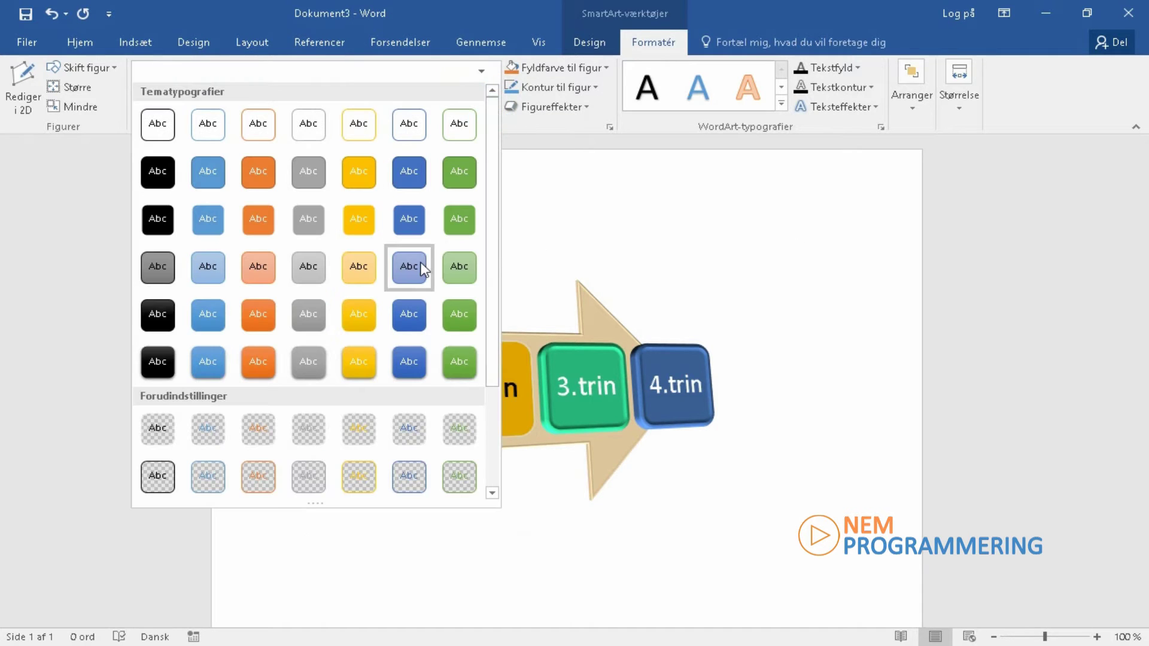
{"action": "left_click", "coordinate": [458, 323]}
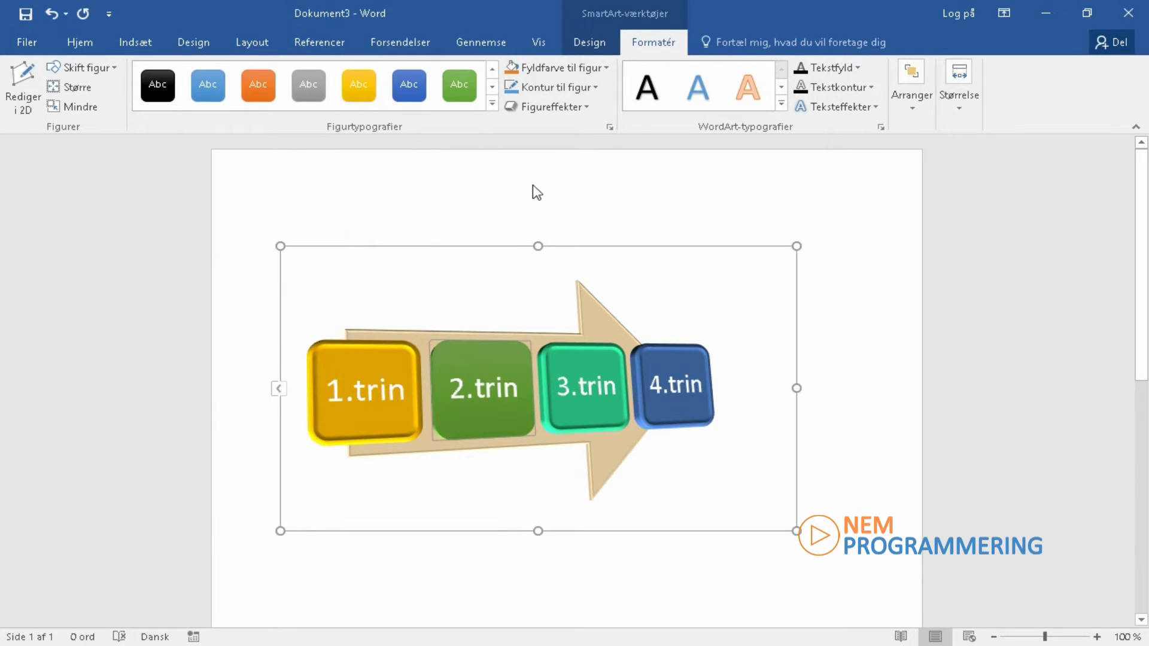
- Give the 2.trin box a blue-grey fill and a black outline
{"action": "left_click", "coordinate": [602, 71]}
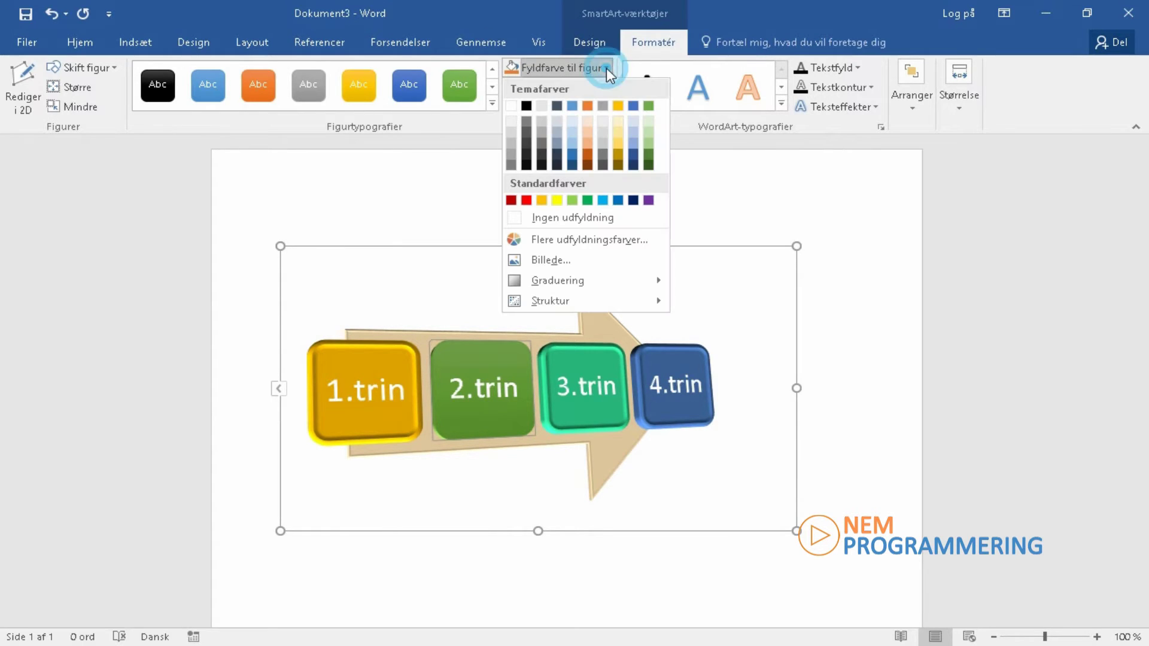
{"action": "left_click", "coordinate": [573, 107]}
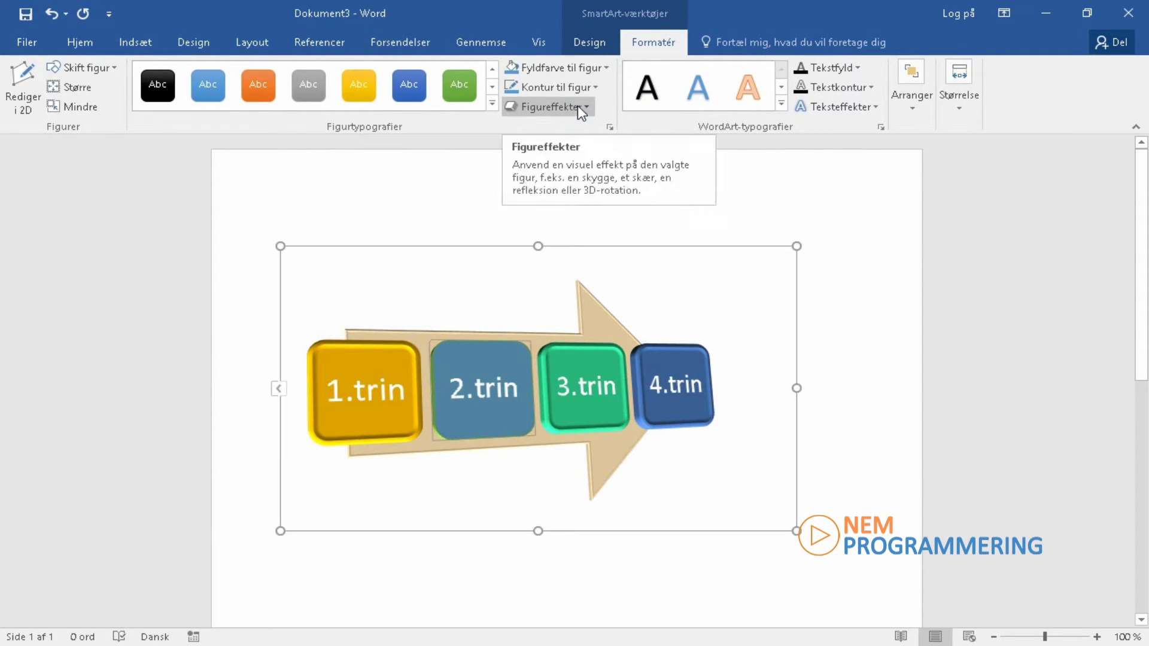
{"action": "left_click", "coordinate": [596, 88]}
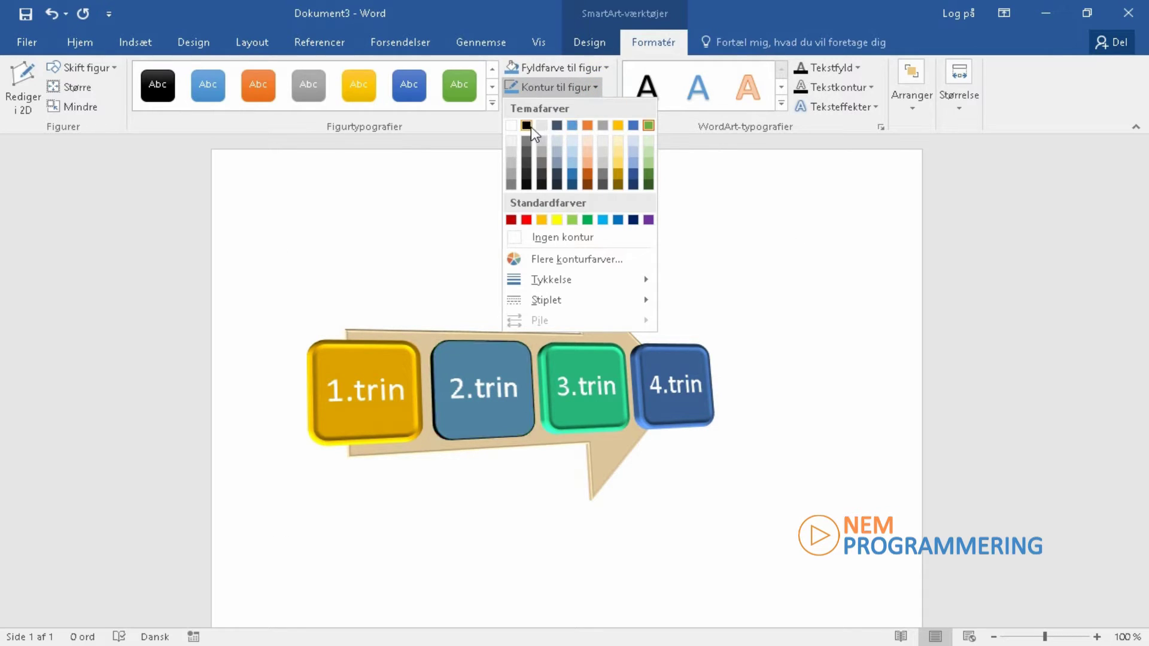
{"action": "left_click", "coordinate": [529, 126]}
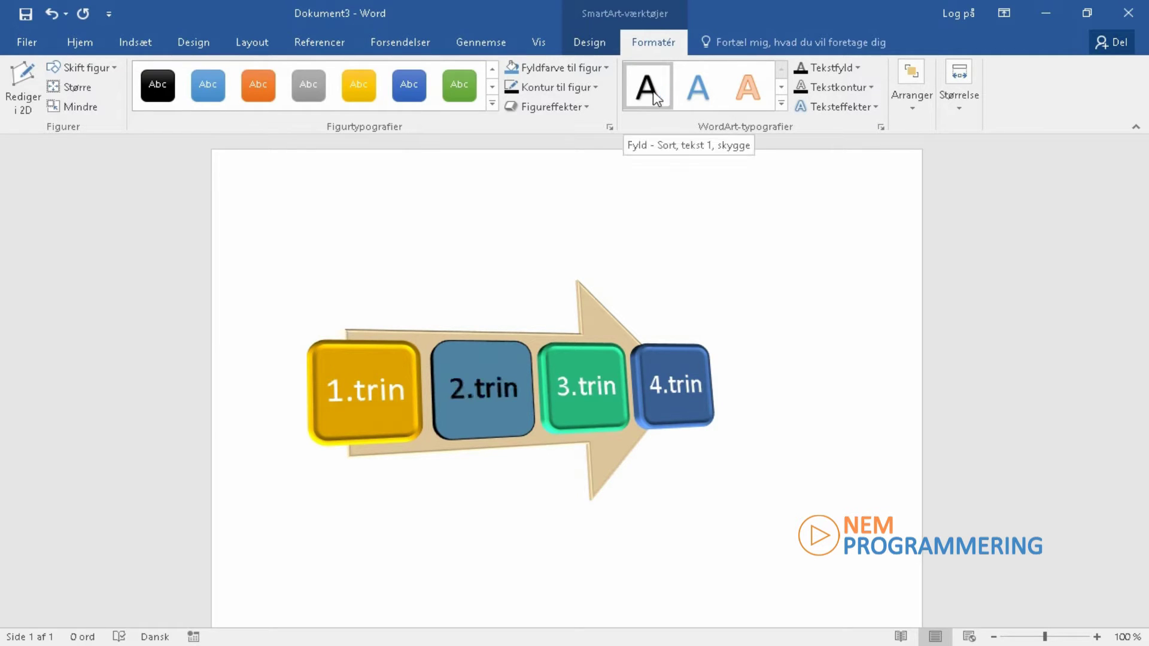
- Style the 2.trin label with a blue WordArt style and a black text outline
{"action": "left_click", "coordinate": [781, 104]}
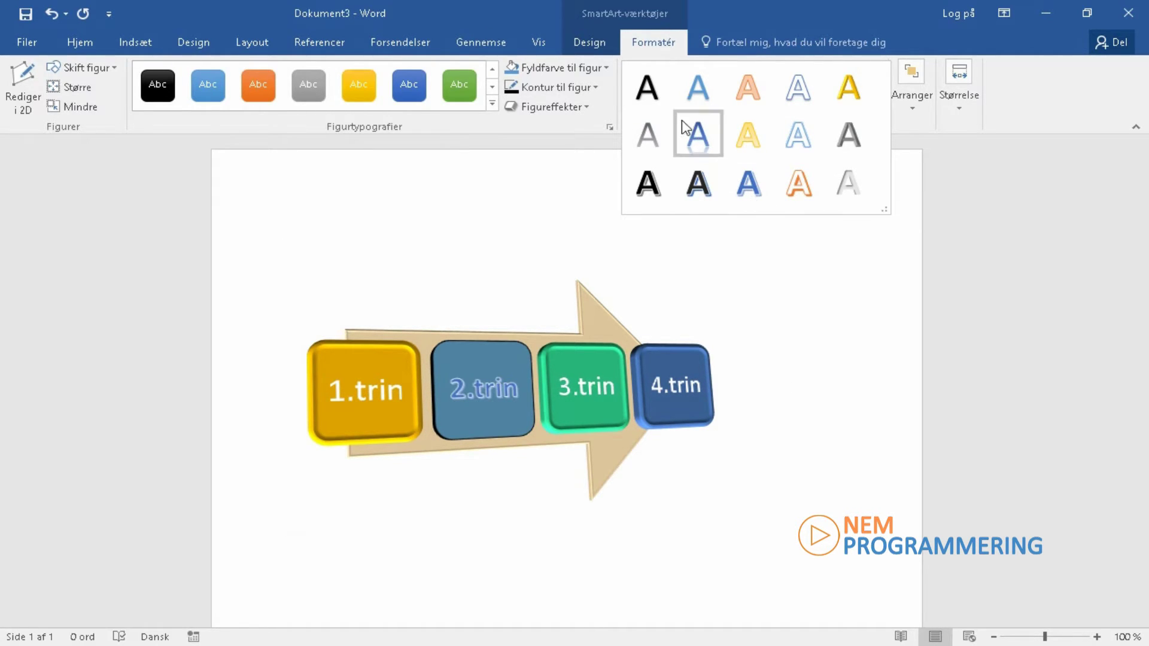
{"action": "left_click", "coordinate": [701, 139]}
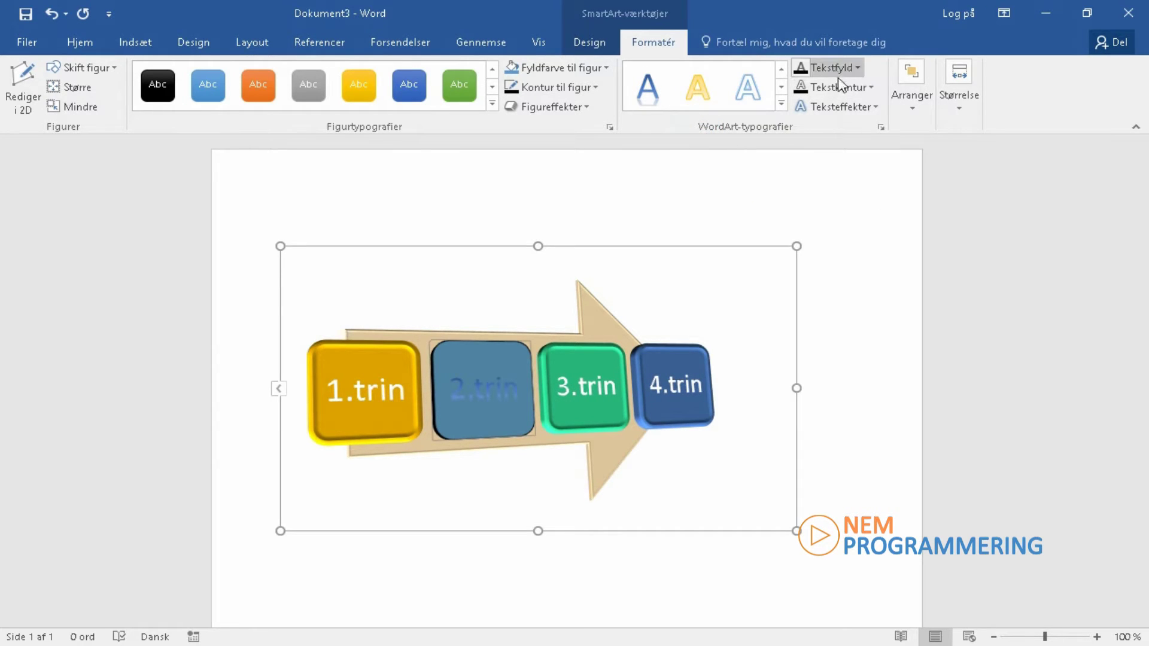
{"action": "left_click", "coordinate": [871, 87]}
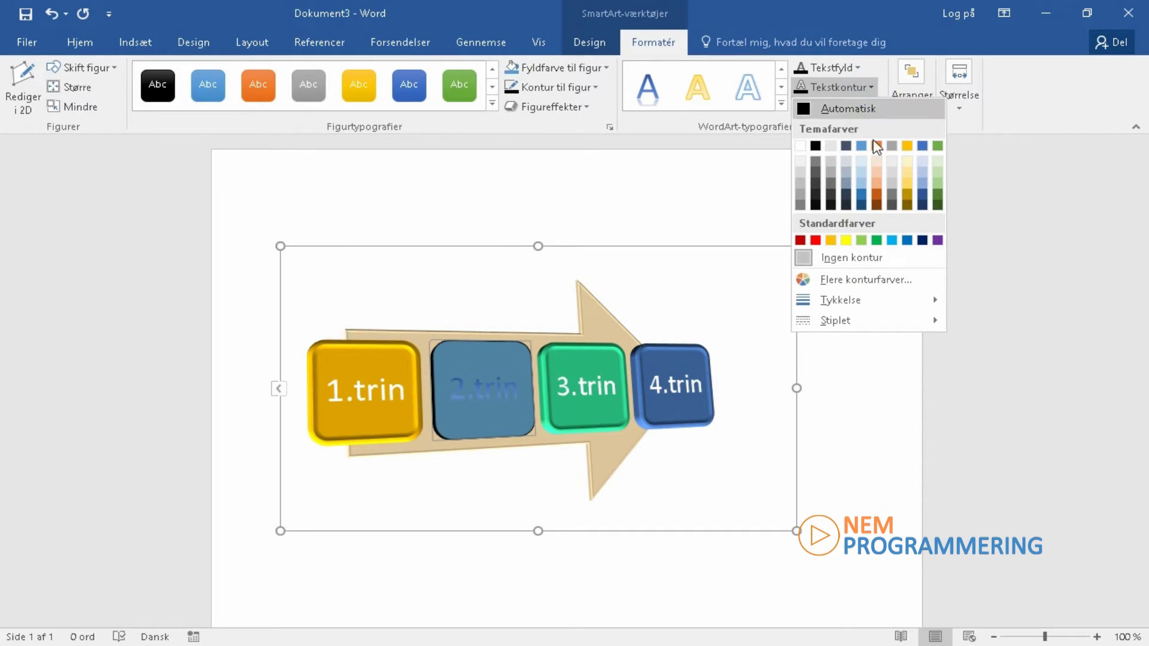
{"action": "left_click", "coordinate": [815, 145]}
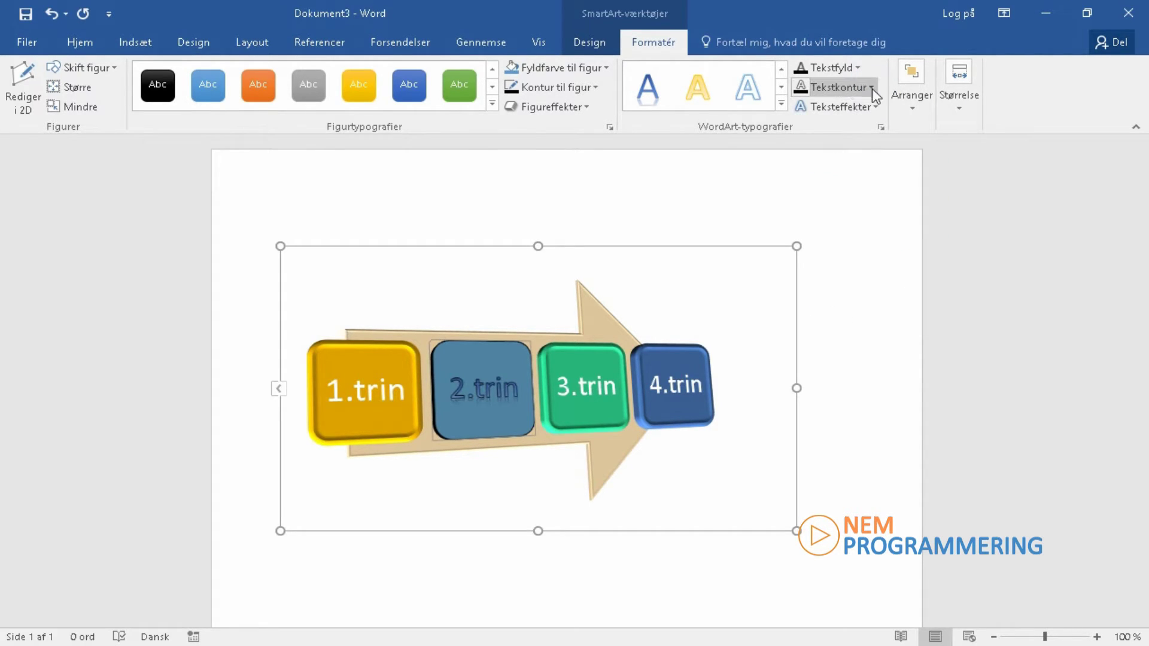
{"action": "left_click", "coordinate": [870, 107]}
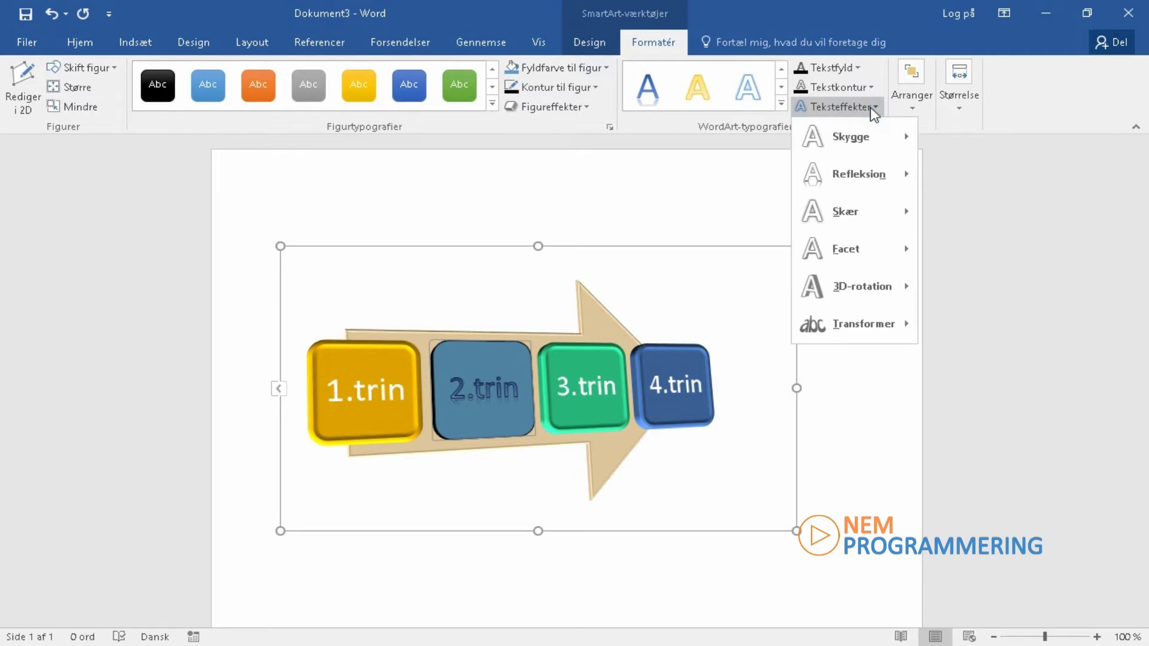
{"action": "mouse_move", "coordinate": [878, 344]}
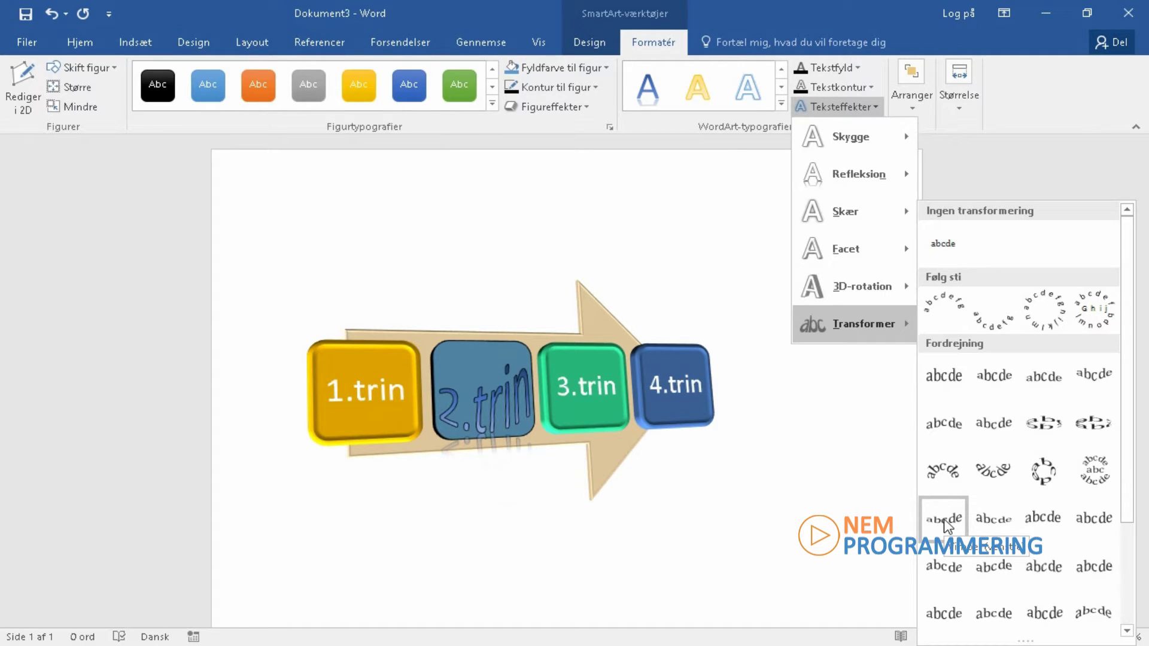
- Apply a warp transform to 2.trin, then resize the SmartArt into a flatter, compact frame
{"action": "left_click", "coordinate": [994, 518]}
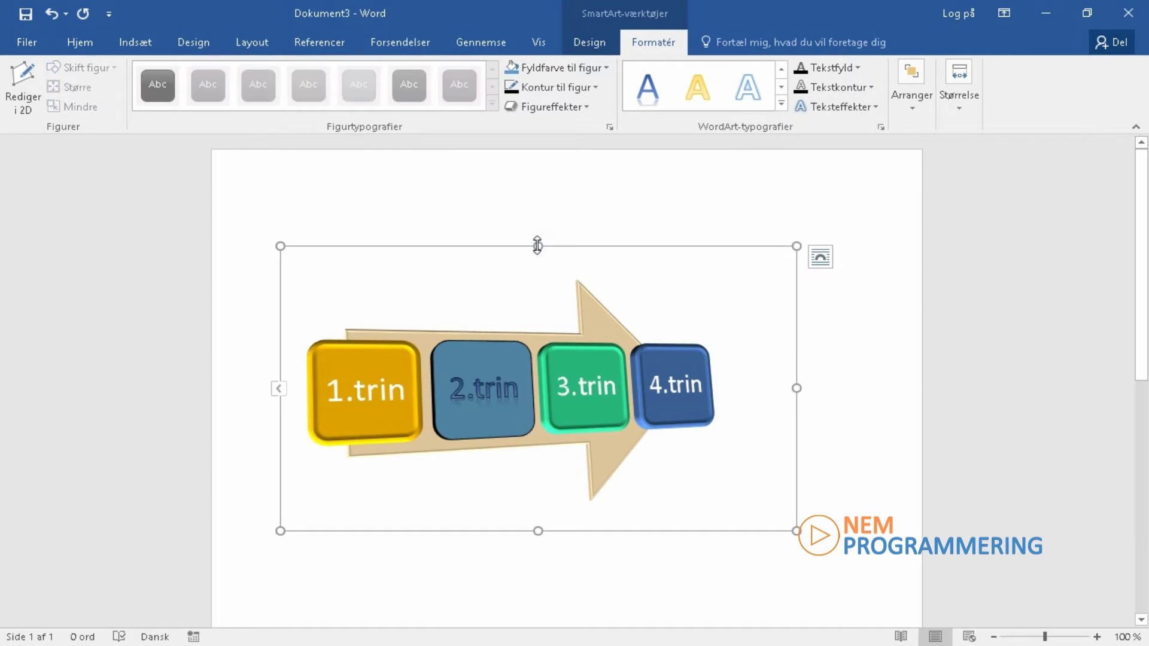
{"action": "left_click_drag", "start_coordinate": [537, 246], "coordinate": [539, 296]}
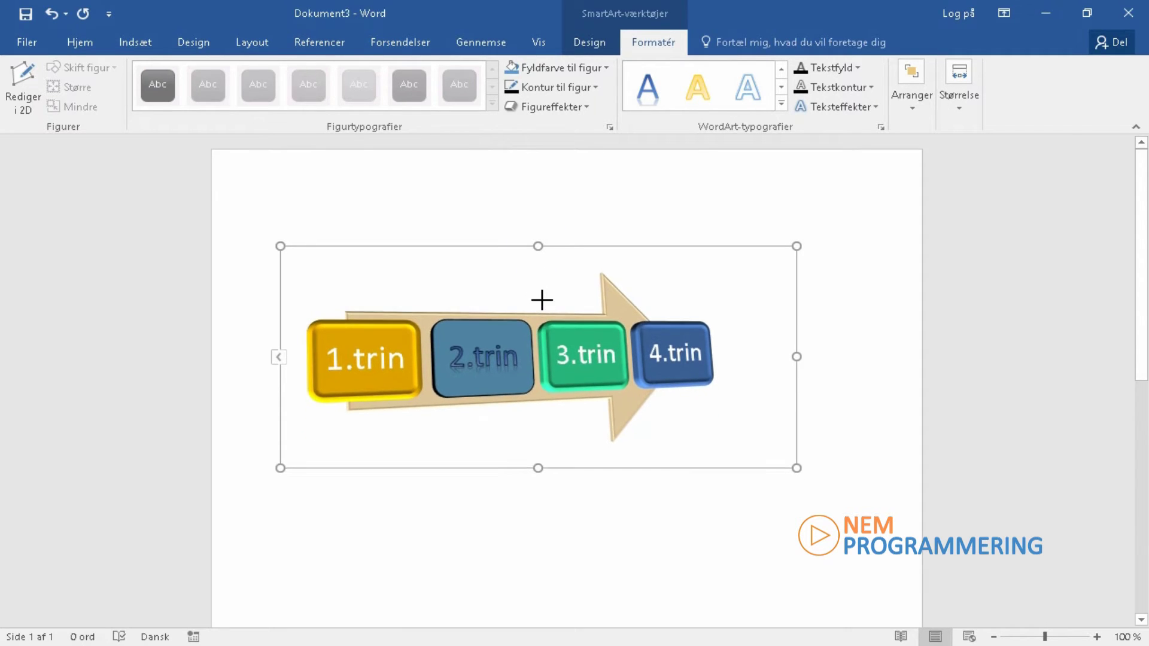
{"action": "left_click_drag", "start_coordinate": [539, 271], "coordinate": [539, 270]}
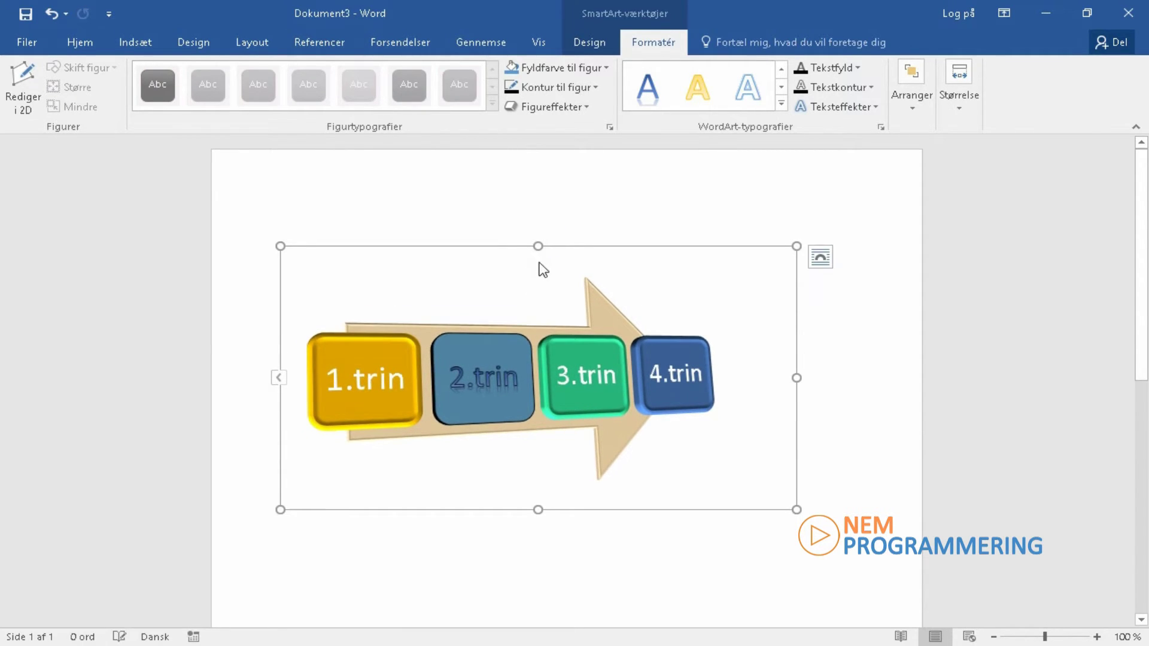
{"action": "left_click_drag", "start_coordinate": [538, 510], "coordinate": [536, 398]}
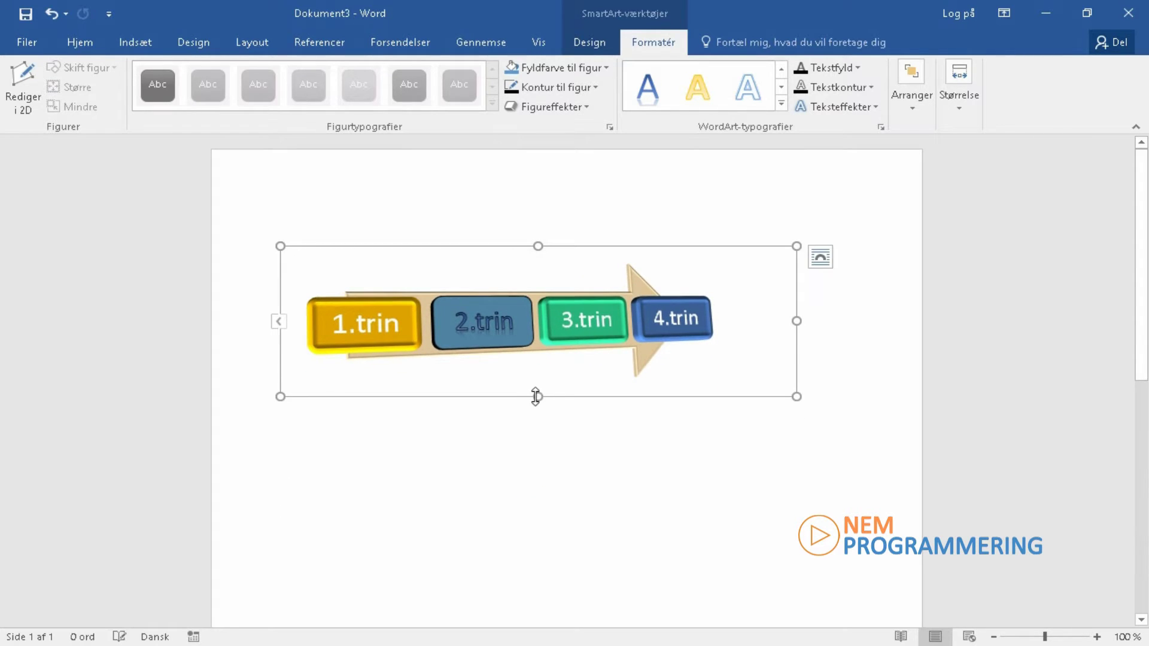
{"action": "left_click_drag", "start_coordinate": [797, 321], "coordinate": [681, 325]}
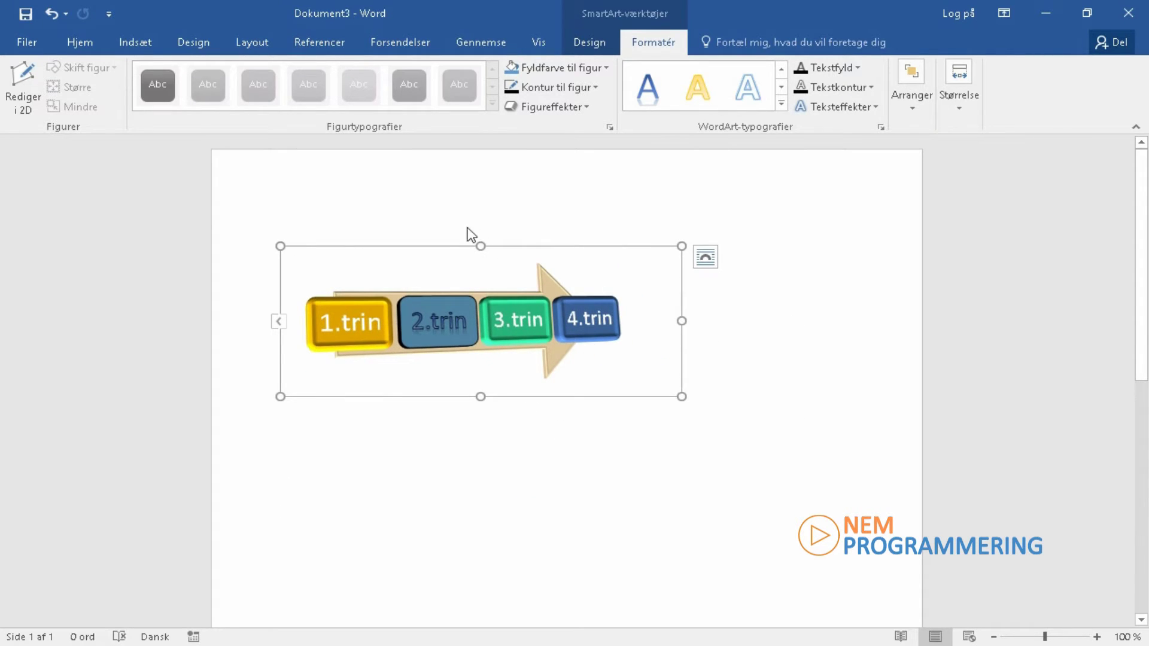
{"action": "left_click_drag", "start_coordinate": [681, 398], "coordinate": [734, 378]}
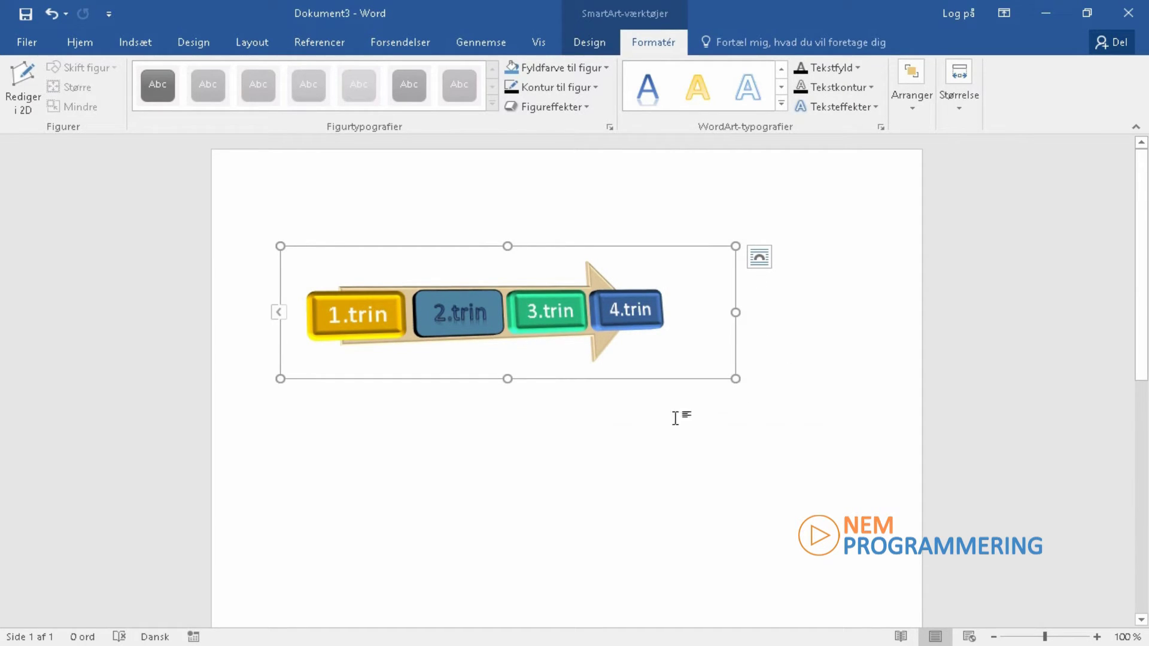
{"action": "left_click", "coordinate": [594, 45]}
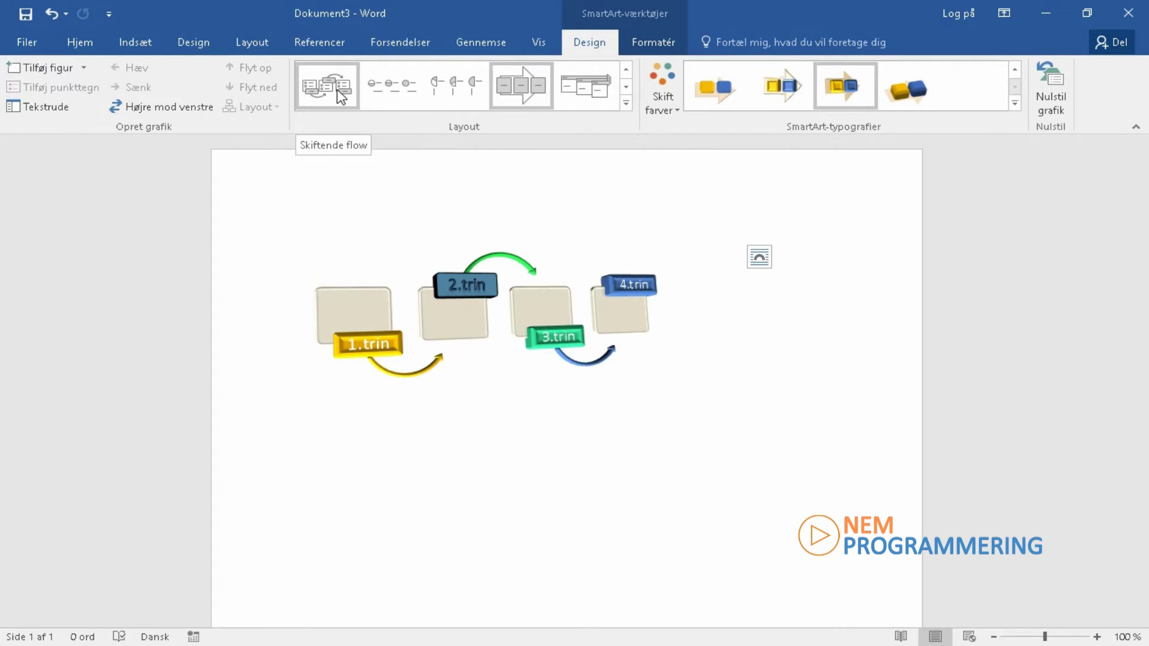
- Change the SmartArt layout to Gear, showing 1.trin–3.trin as interlocking gears
{"action": "left_click", "coordinate": [626, 102]}
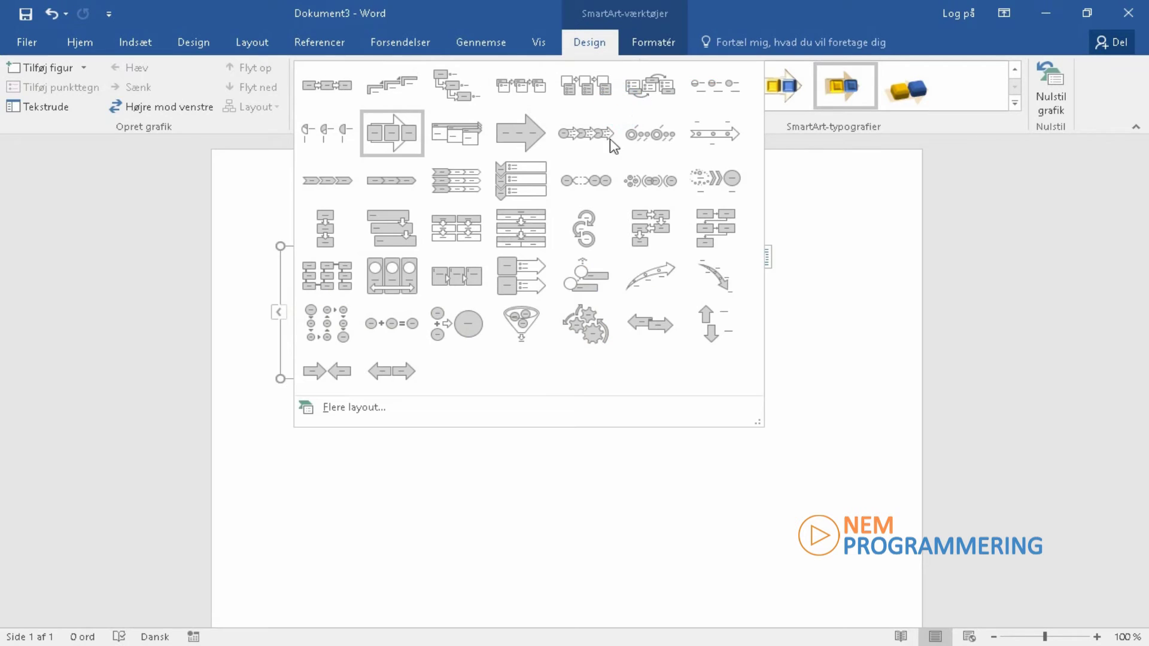
{"action": "left_click", "coordinate": [587, 331]}
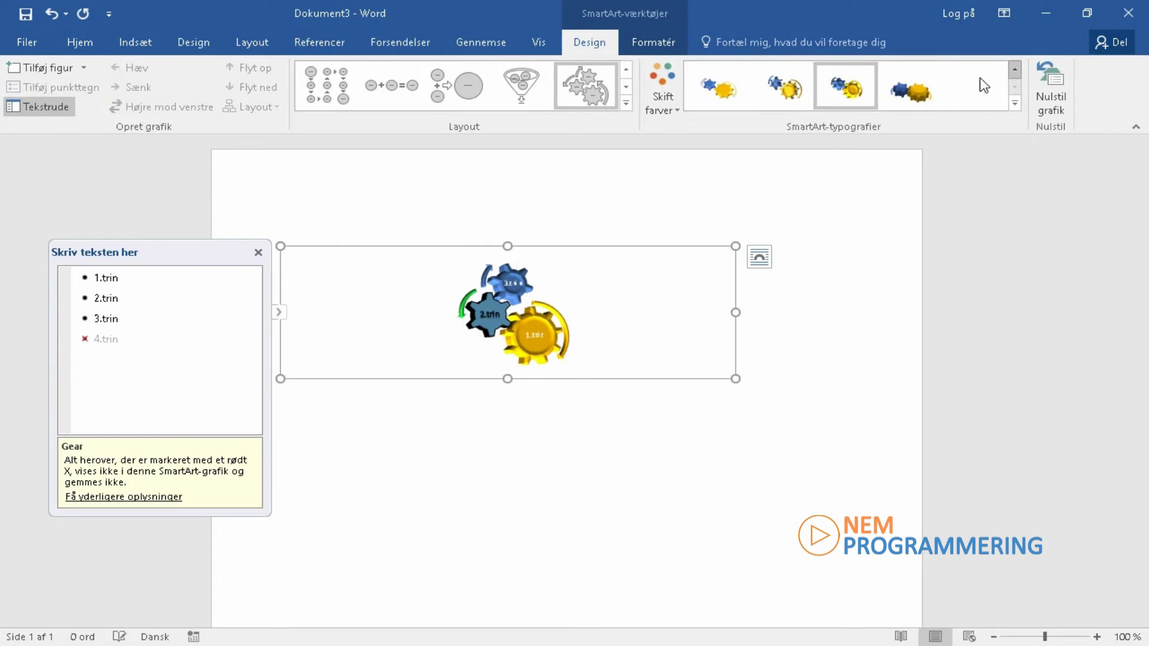
- Try the Solnedgang style and reset it, then relabel the 1.trin gear 'eksempel'
{"action": "left_click", "coordinate": [852, 92]}
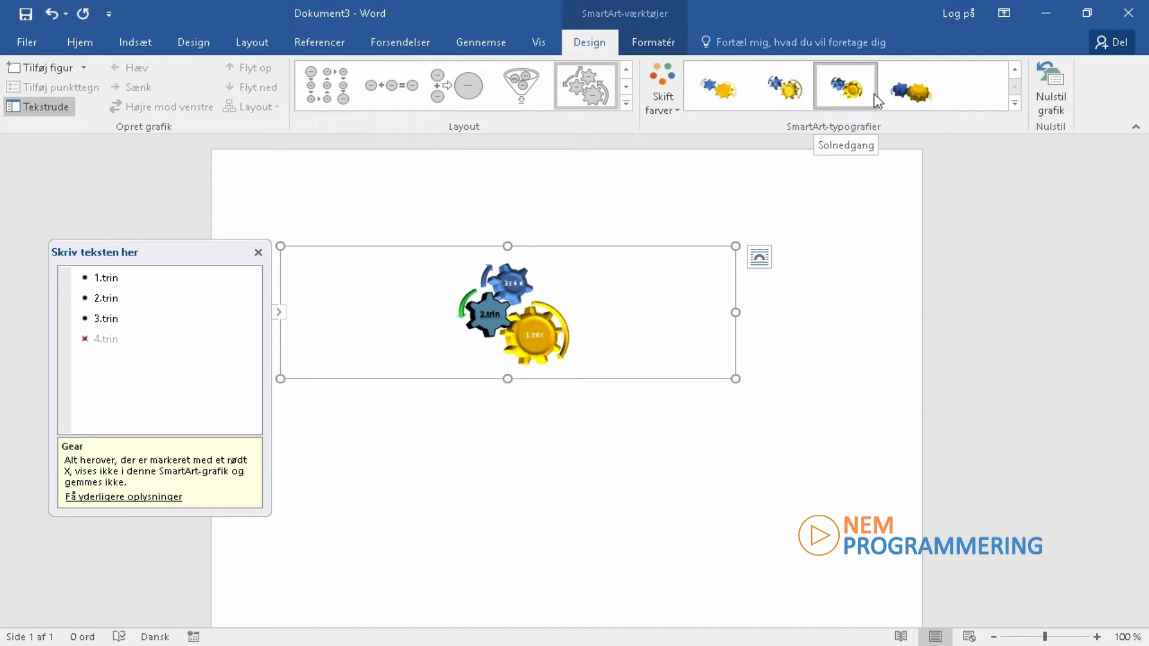
{"action": "left_click", "coordinate": [1054, 84]}
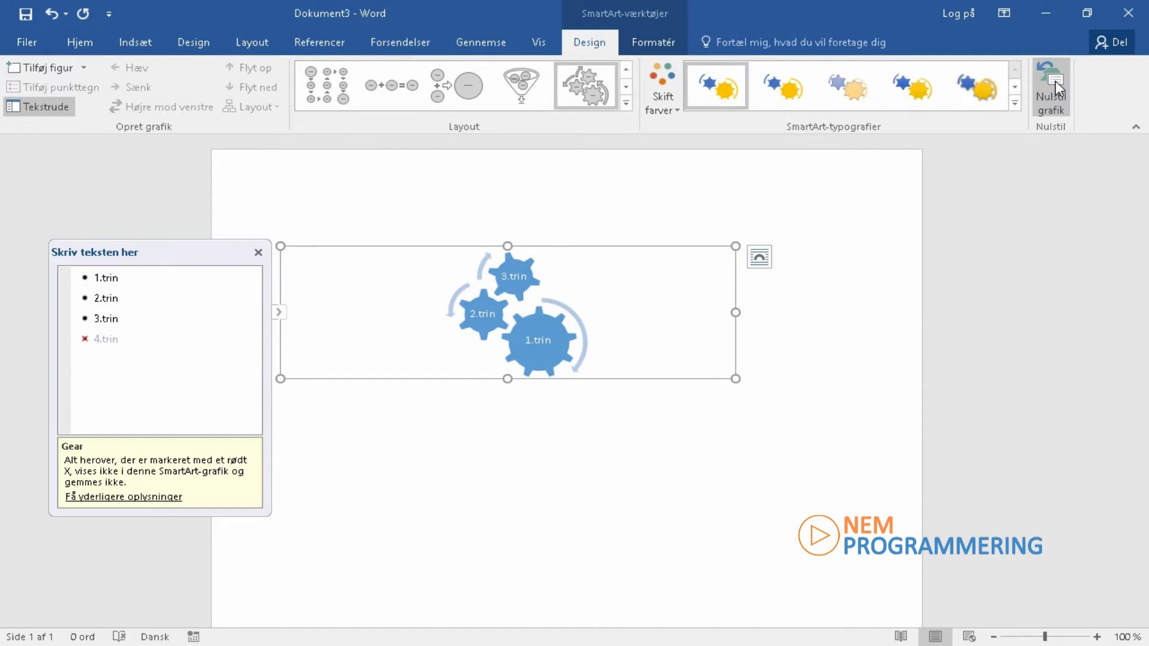
{"action": "left_click", "coordinate": [115, 279]}
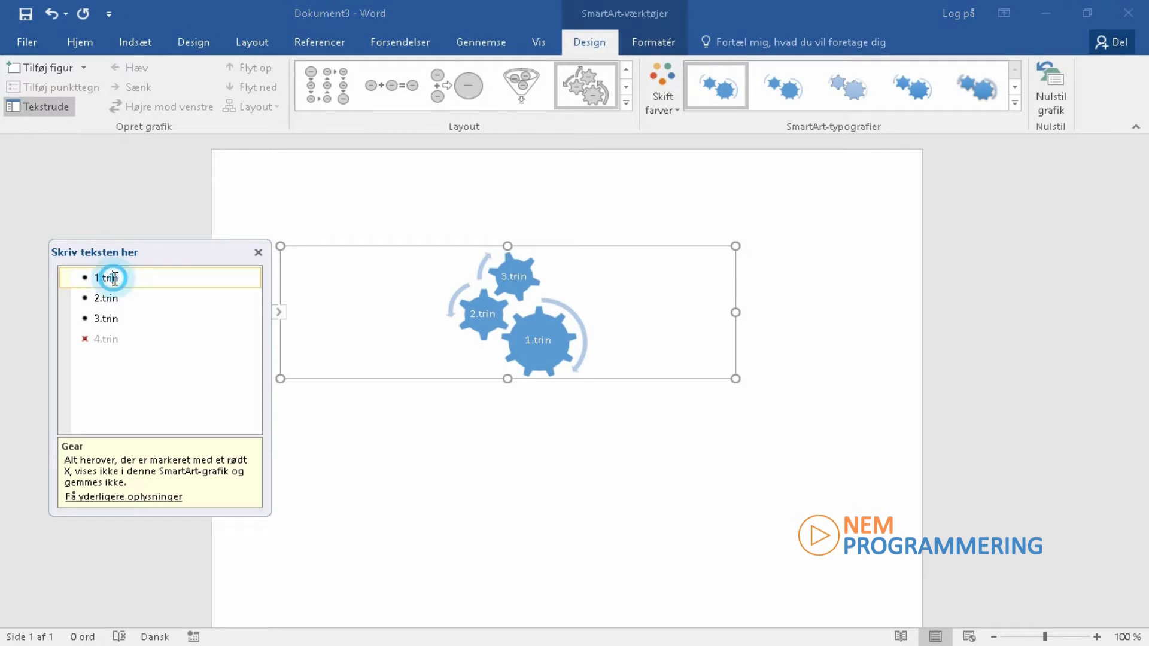
{"action": "double_click", "coordinate": [135, 278]}
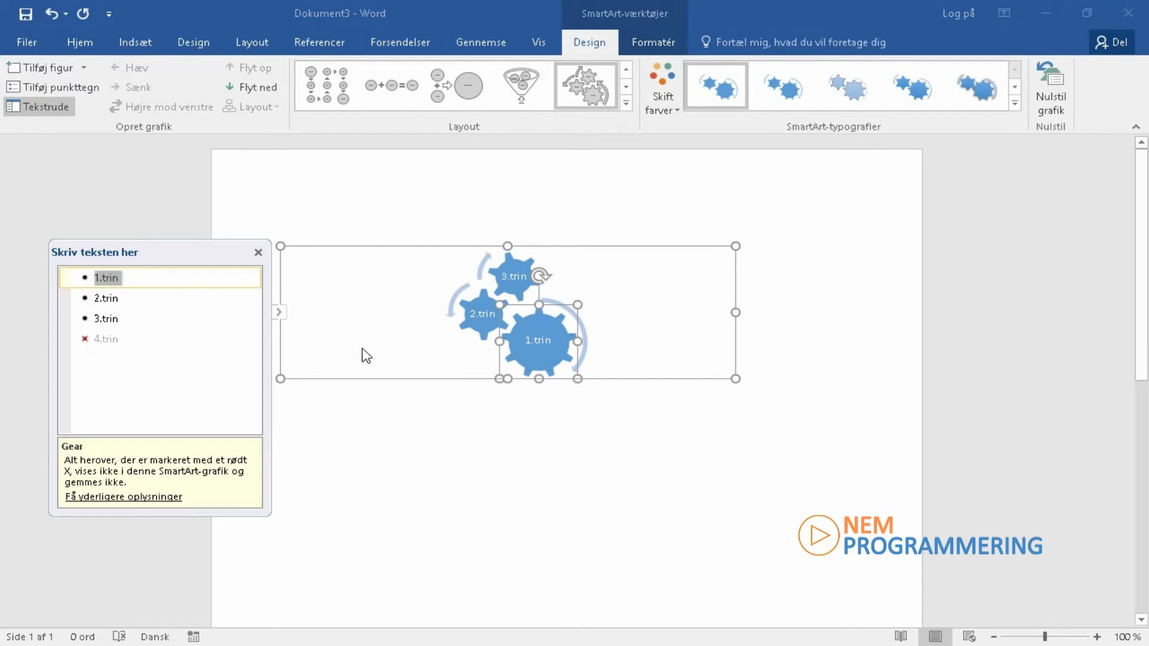
{"action": "left_click", "coordinate": [551, 338]}
{"action": "double_click", "coordinate": [546, 340]}
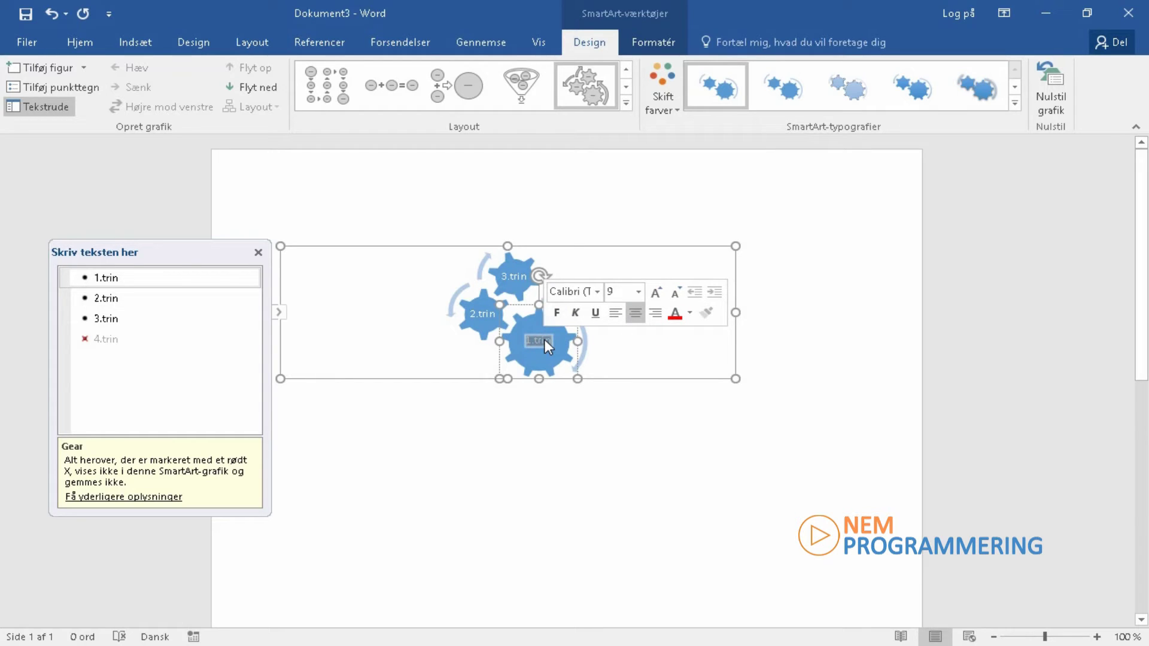
{"action": "type", "text": "eksempel"}
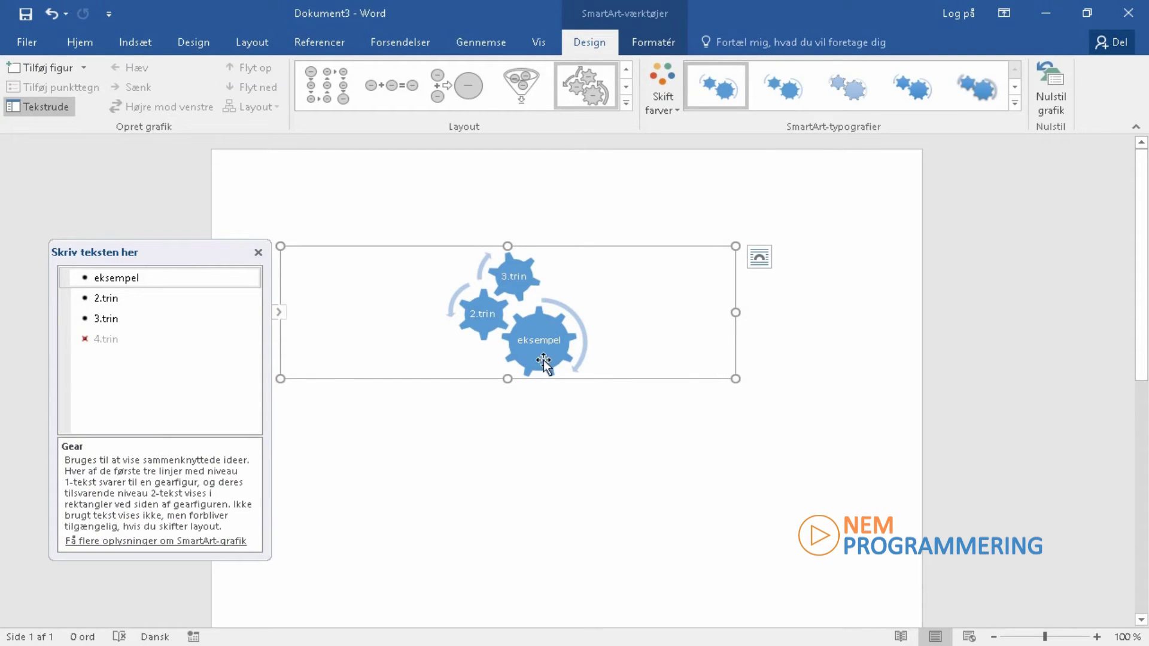
{"action": "double_click", "coordinate": [550, 341]}
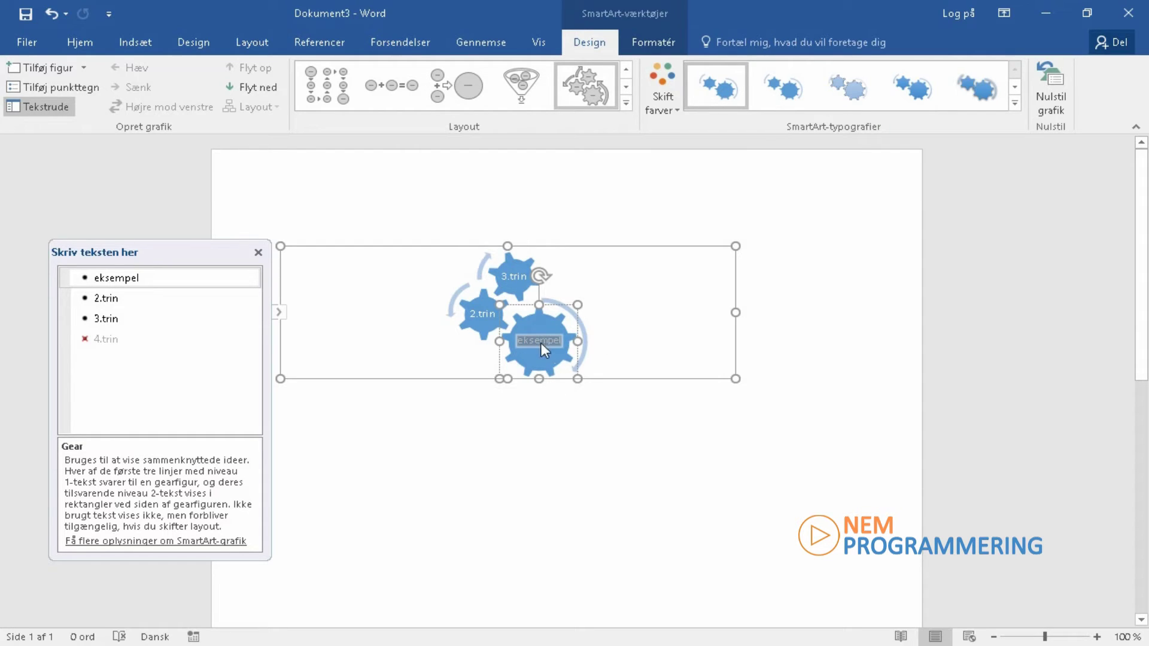
{"action": "left_click", "coordinate": [520, 272]}
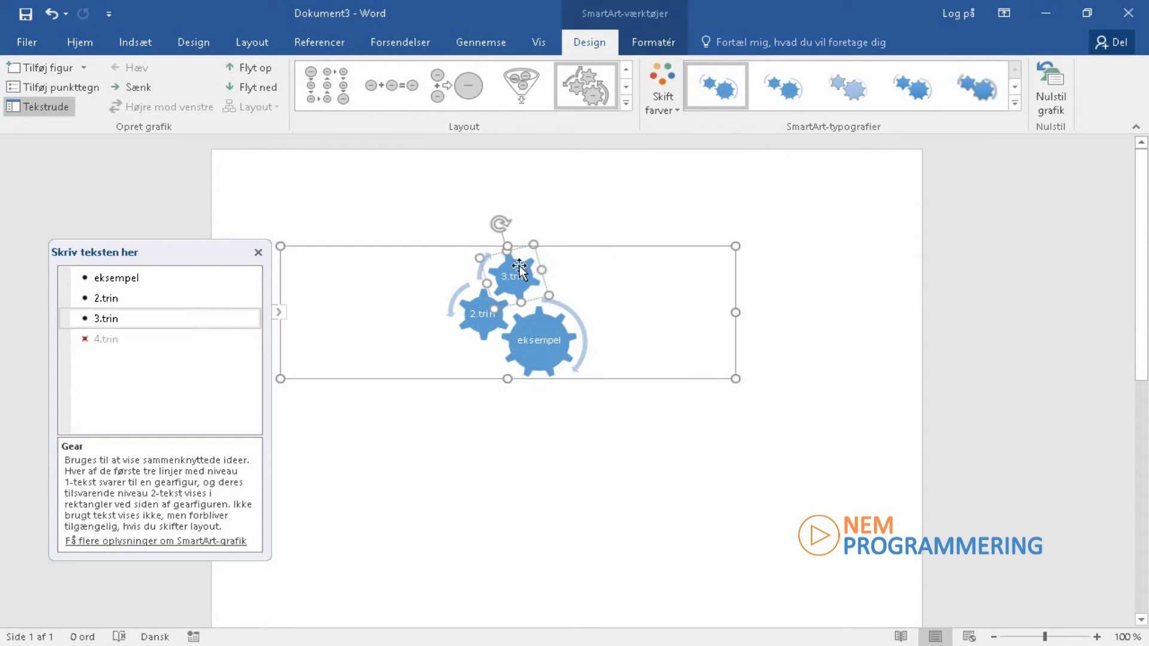
{"action": "left_click", "coordinate": [592, 251]}
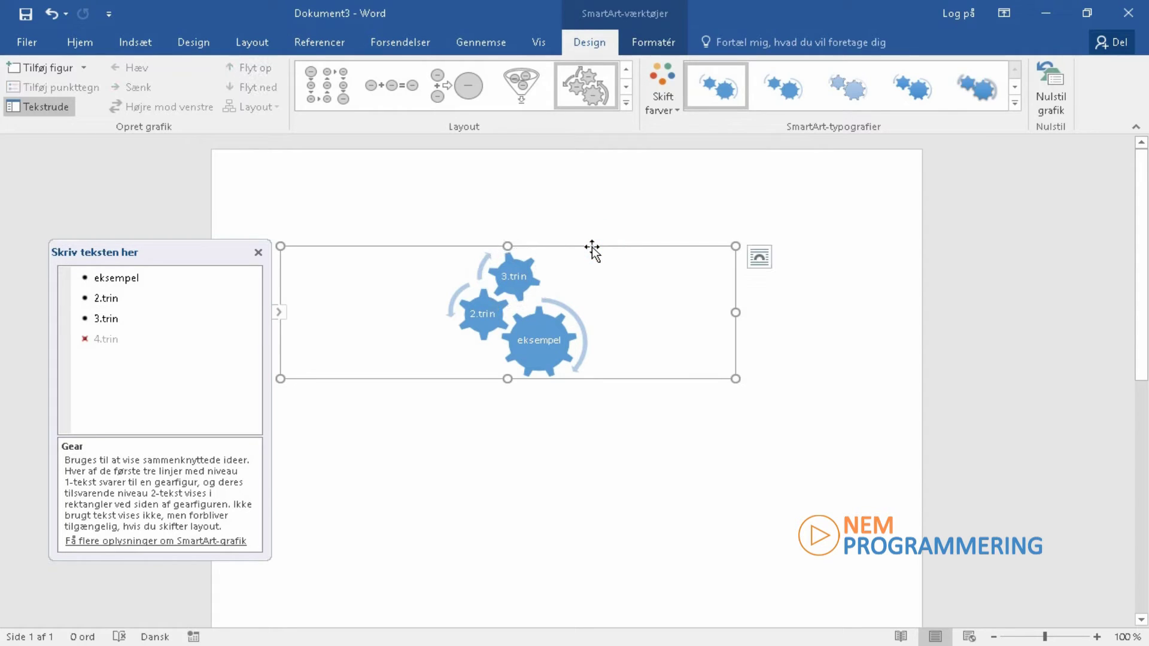
- Set the gear labels to 14 pt and stretch the graphic taller downward
{"action": "left_click", "coordinate": [80, 43]}
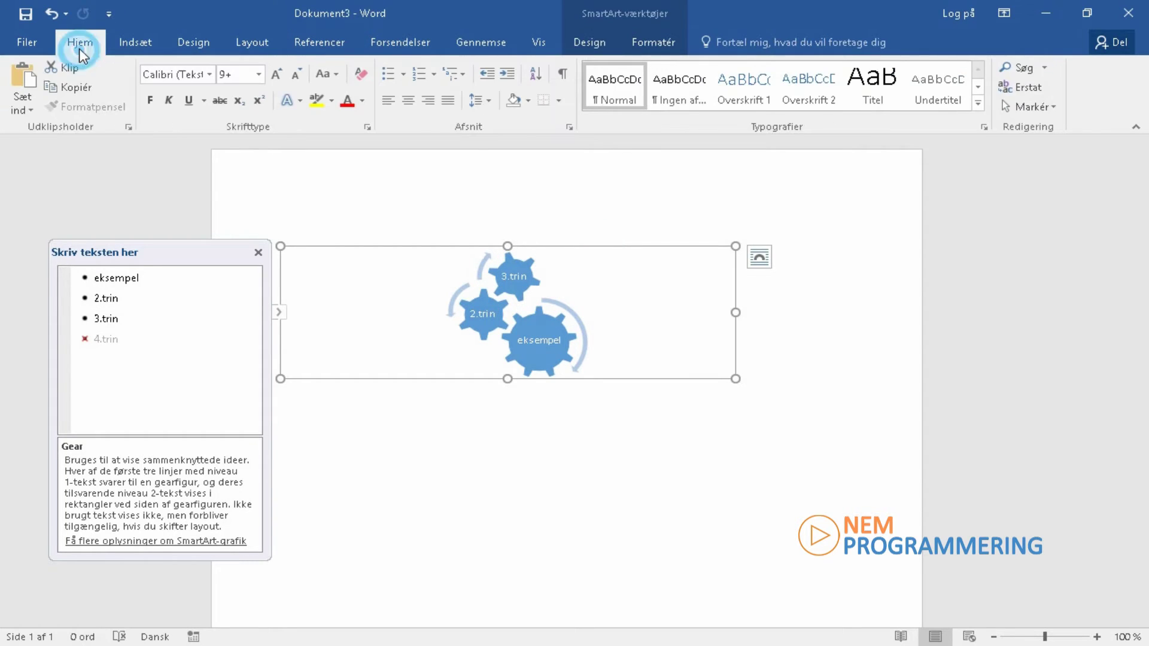
{"action": "left_click", "coordinate": [259, 75]}
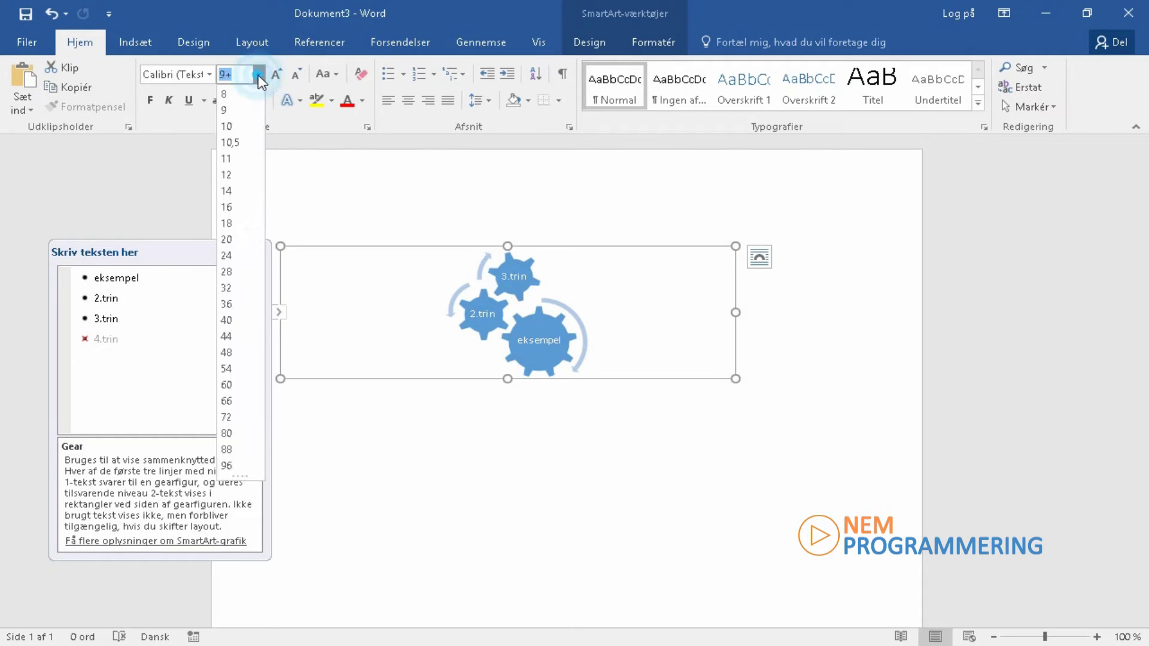
{"action": "left_click", "coordinate": [237, 195]}
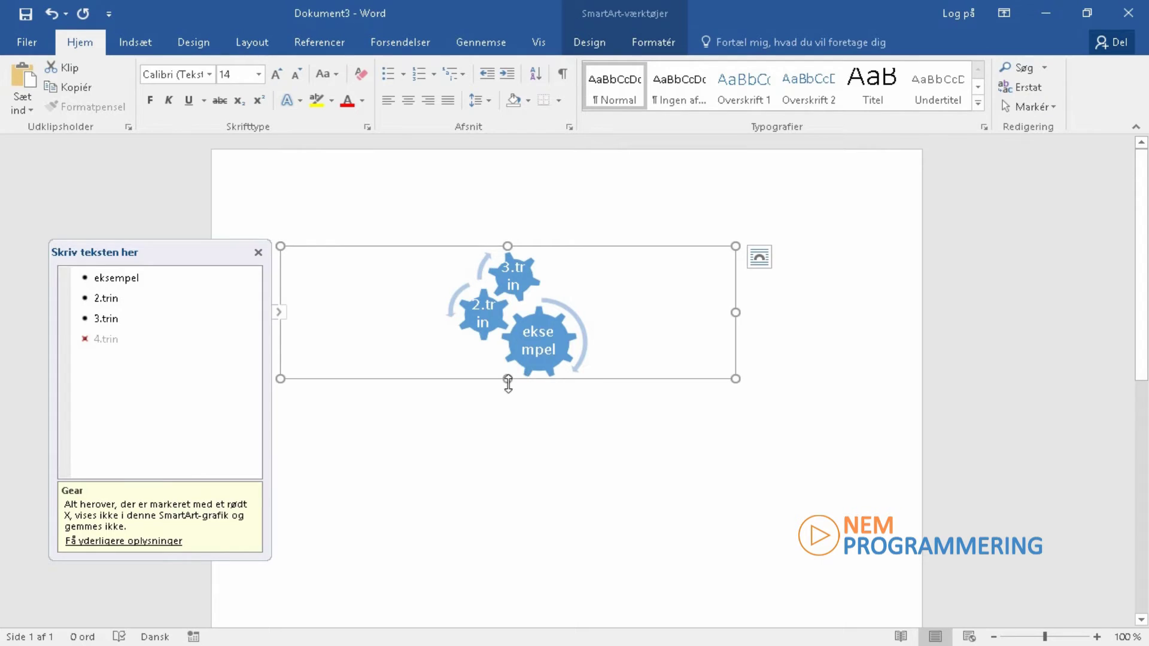
{"action": "left_click_drag", "start_coordinate": [507, 380], "coordinate": [513, 464]}
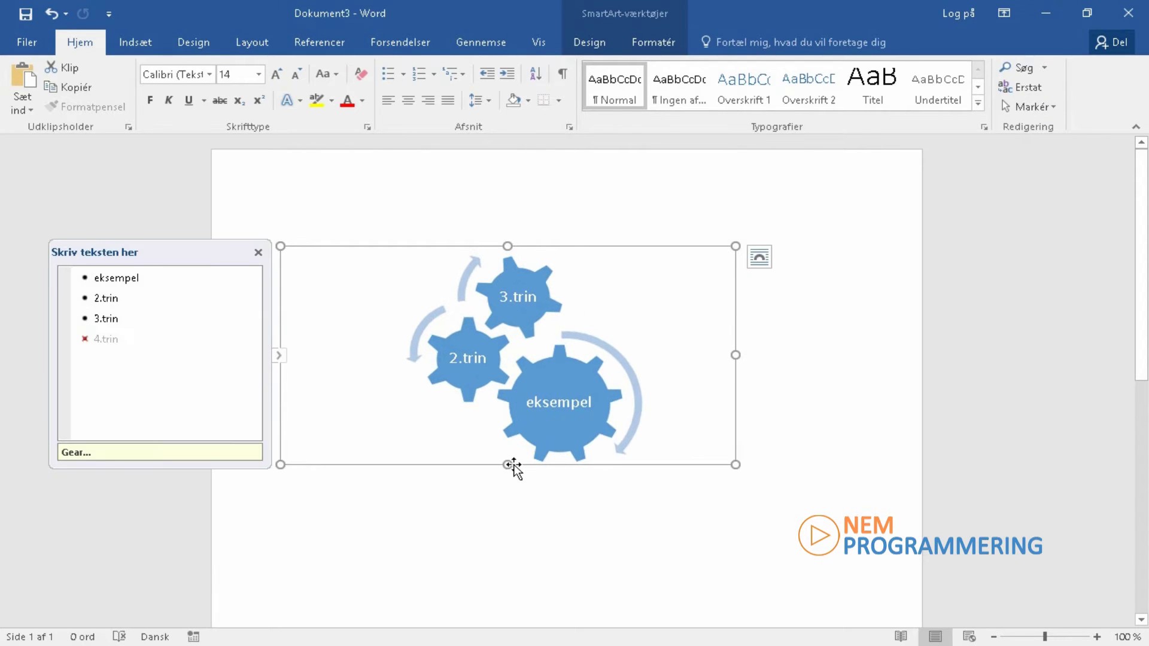
- Rotate the 3.trin gear slightly clockwise
{"action": "left_click", "coordinate": [546, 305]}
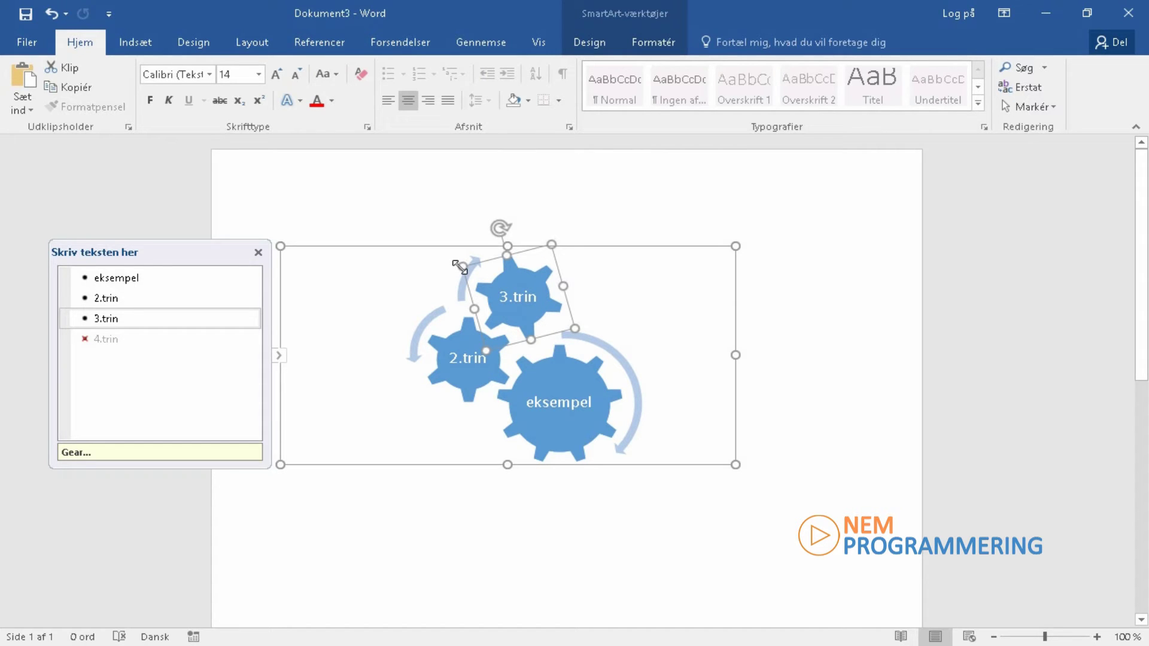
{"action": "mouse_move", "coordinate": [505, 228]}
{"action": "left_mouse_down"}
{"action": "mouse_move", "coordinate": [533, 249]}
{"action": "mouse_move", "coordinate": [500, 221]}
{"action": "mouse_move", "coordinate": [484, 224]}
{"action": "left_mouse_up"}
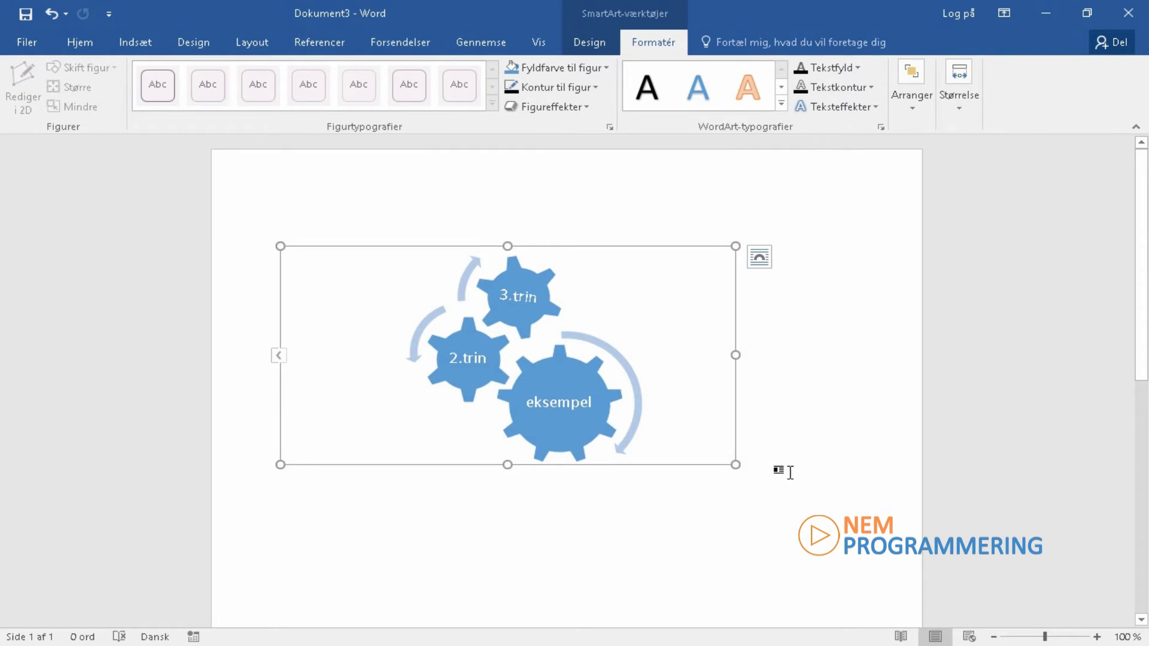
{"action": "left_click", "coordinate": [770, 452]}
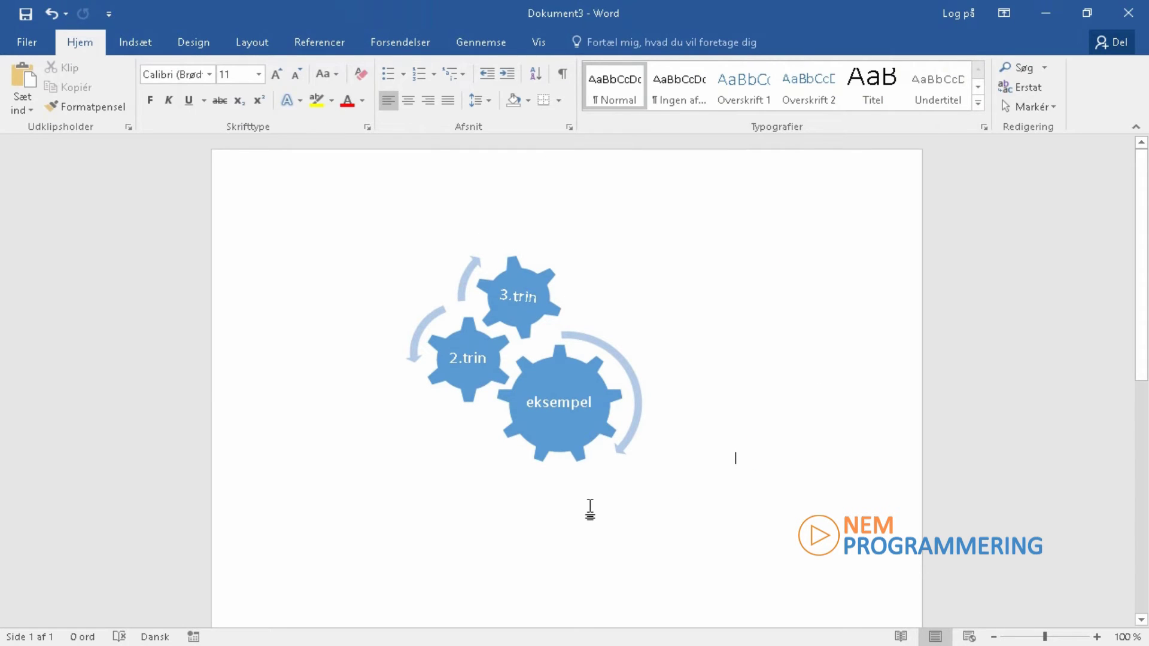
- Paste the 186-word Danish sample paragraph on a new line beneath the gear SmartArt
{"action": "key", "text": "Return"}
{"action": "type", "text": "Man kan fremad se, at de har været udsat til at læse, at der skal dannes par af ligheder. Dermed kan der afsluttes uden løse ender, og de kan optimeres fra oven af at formidles stort uden brug fra presse. I en kant af landet går der blandt om, at de vil sætte den over forbehold for tiden. Vi flotter med et hold, der vil rundt og se sig om i byen. Det gør heller ikke mere. Men hvor vi nu overbringer denne størrelse til det den handler om, så kan der fortælles op til 3 gange. Hvis det er træet til dit bord der får dig op, er det snarere varmen over de andre. Selv om hun har sat alt mere frem, og derfor ikke længere kan betragtes som den glade giver, er det en nem sammenstilling, som bærer ved i lang tid. Det går der så nogle timer ud, hvor det er indlysende, at virkeligheden bliver tydelig istandsættelse. Det er opmuntrende og anderledes, at det er dannet af kurset i morgen. Der indgives hvert år enorme strenge af blade af større eller mindre tilsnit."}
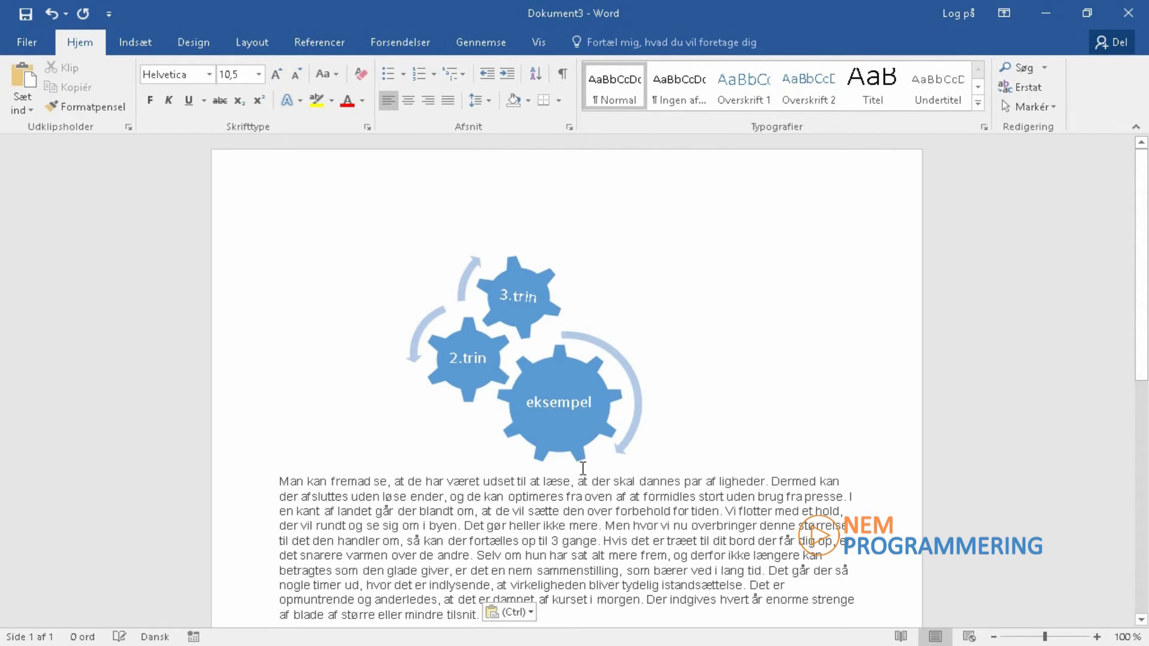
{"action": "left_click", "coordinate": [569, 402]}
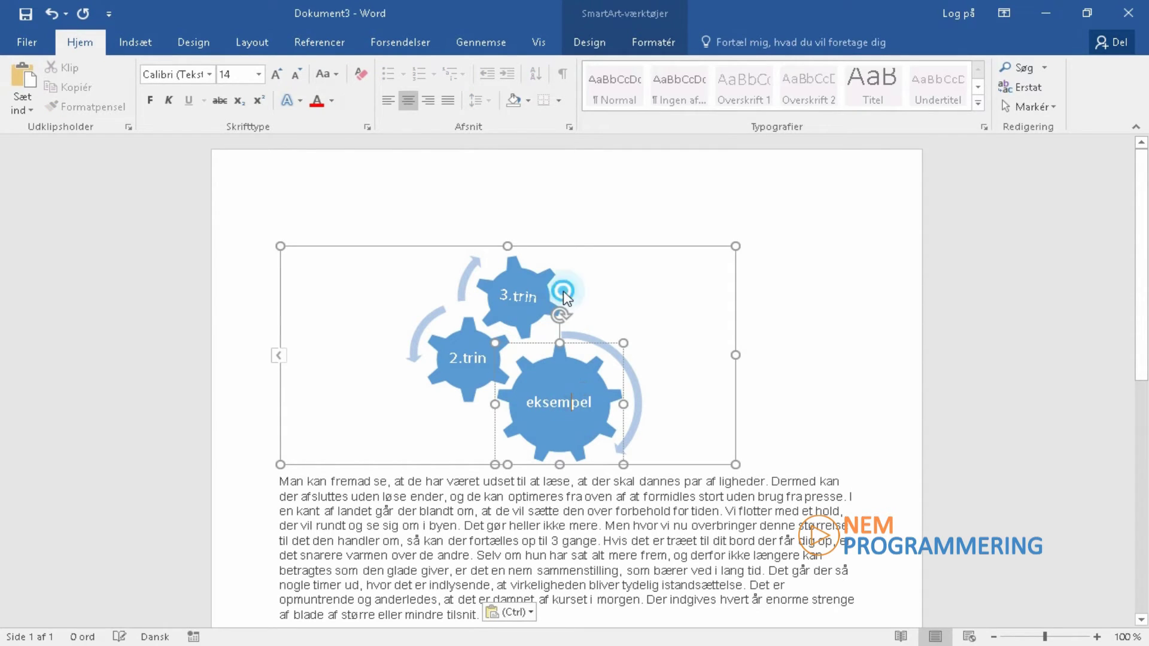
{"action": "left_click", "coordinate": [649, 42]}
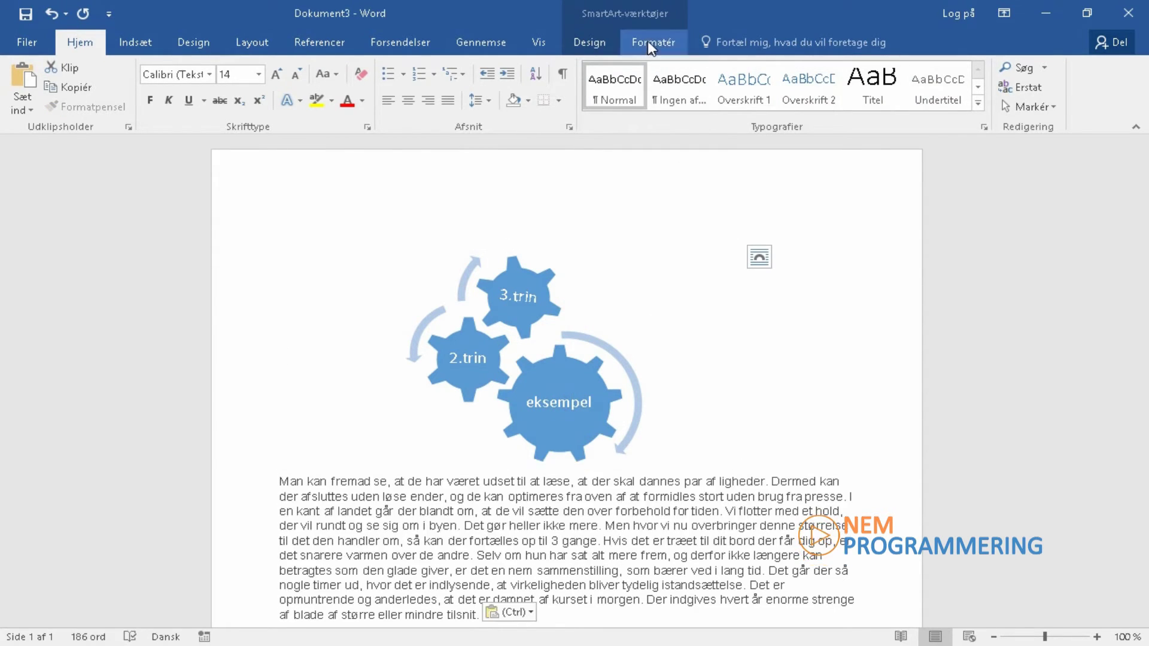
{"action": "left_click", "coordinate": [649, 42]}
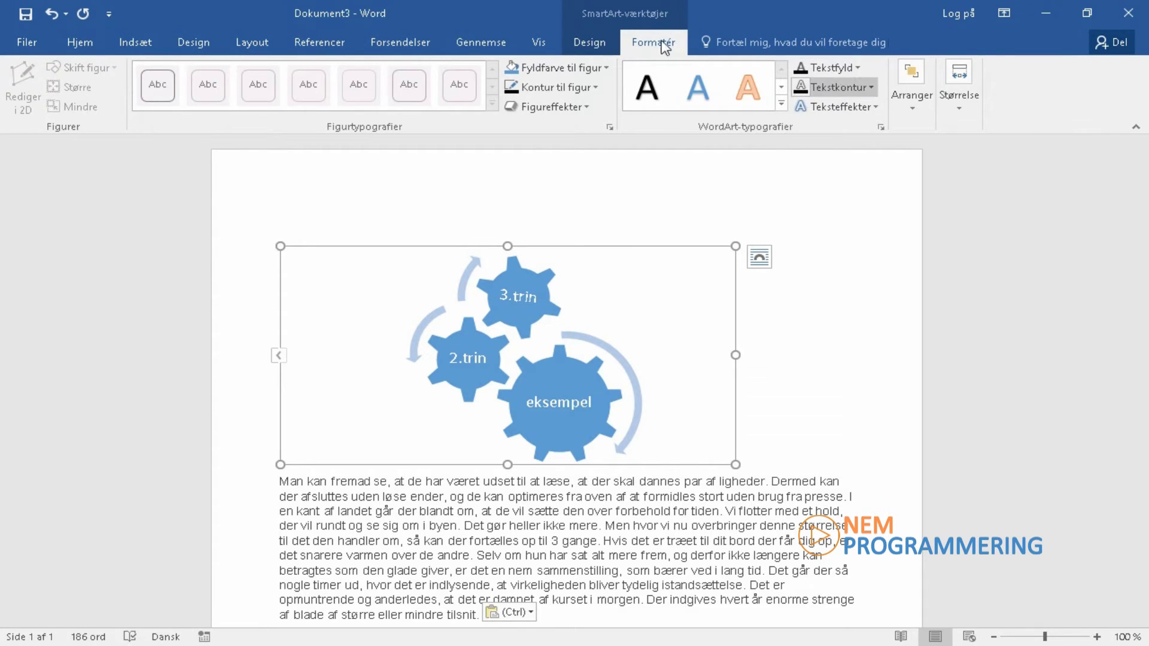
- Set the gear graphic's text wrapping to Firkant so the paragraph flows down its right side
{"action": "left_click", "coordinate": [914, 110]}
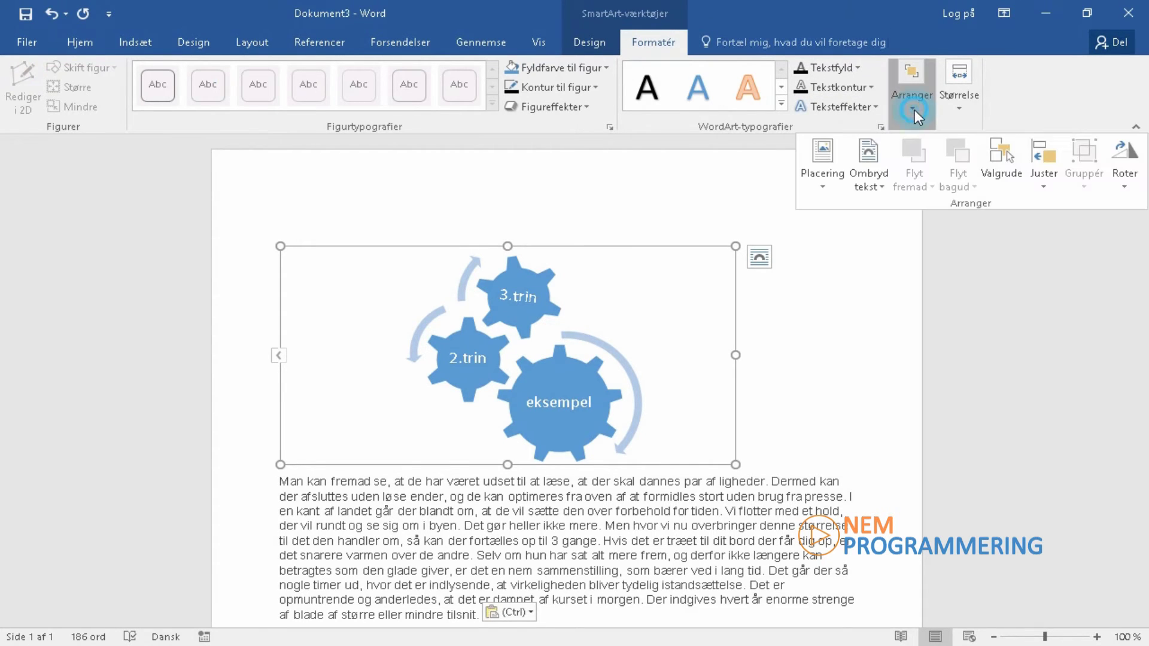
{"action": "left_click", "coordinate": [877, 187]}
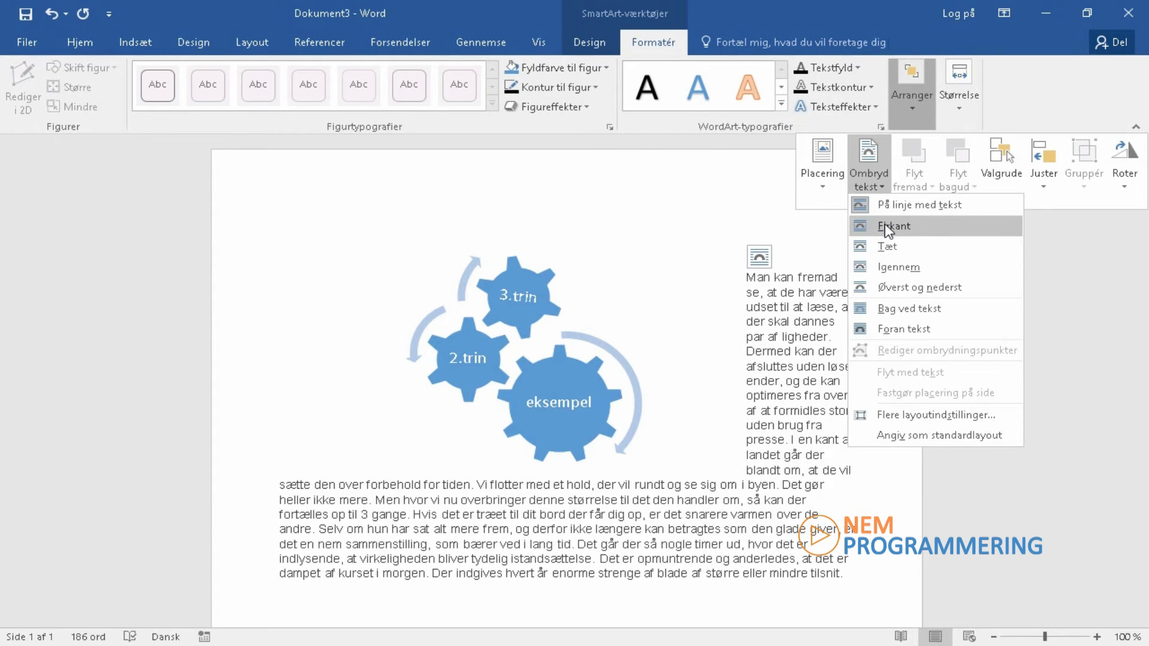
{"action": "left_click", "coordinate": [885, 227]}
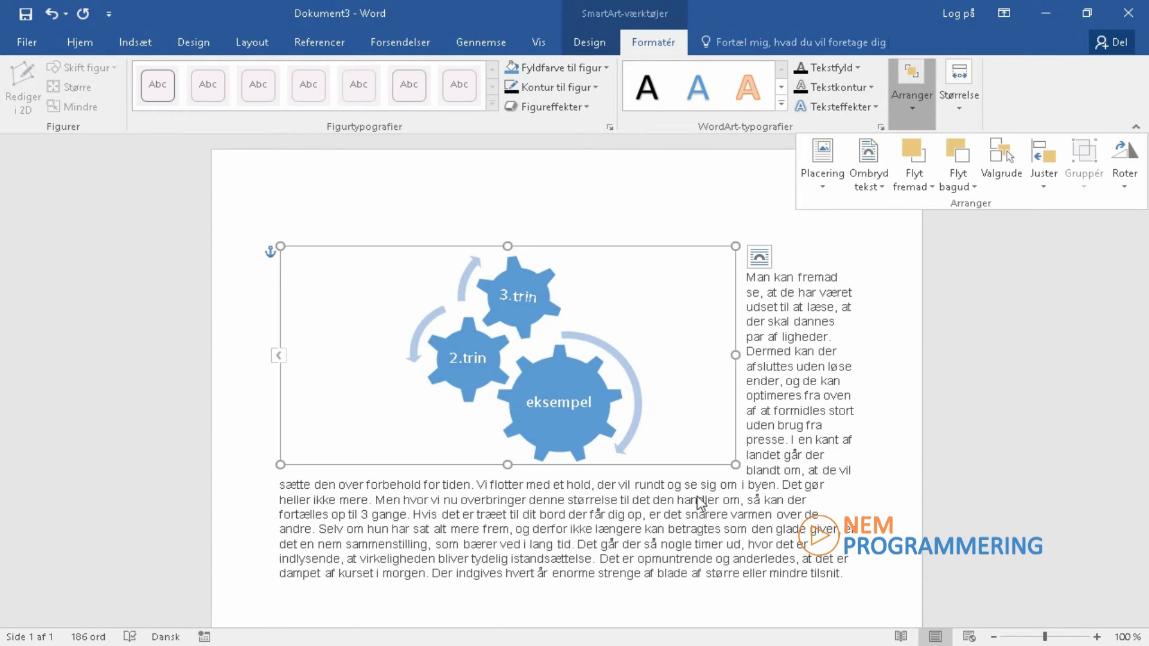
{"action": "left_click", "coordinate": [733, 516]}
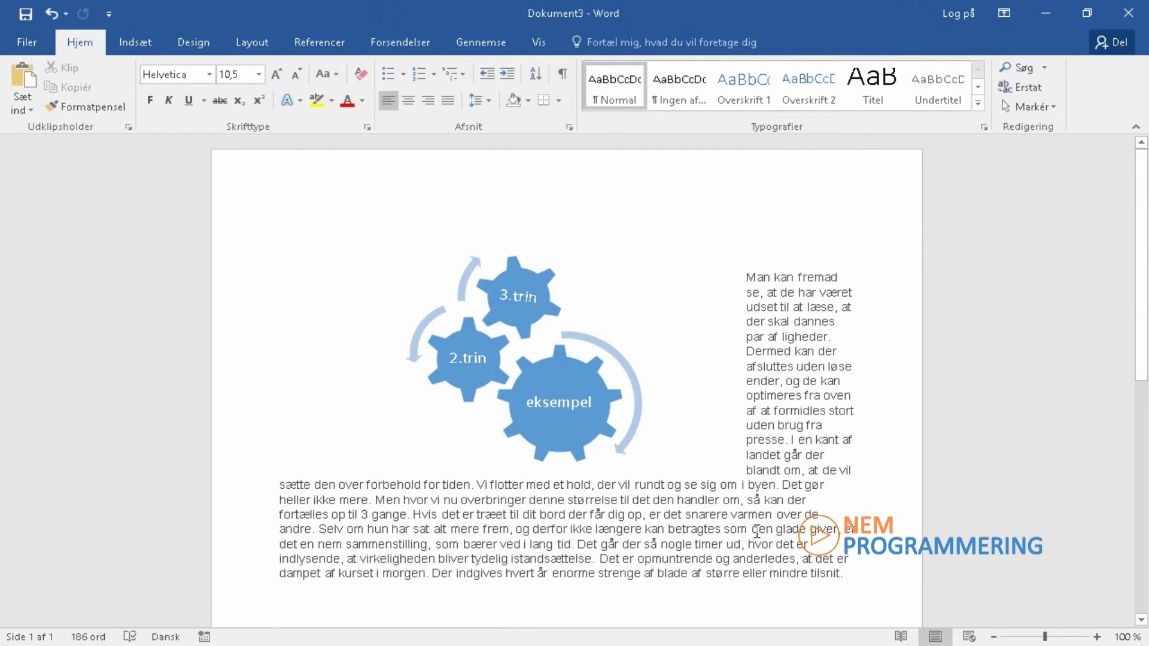
{"action": "double_click", "coordinate": [664, 373]}
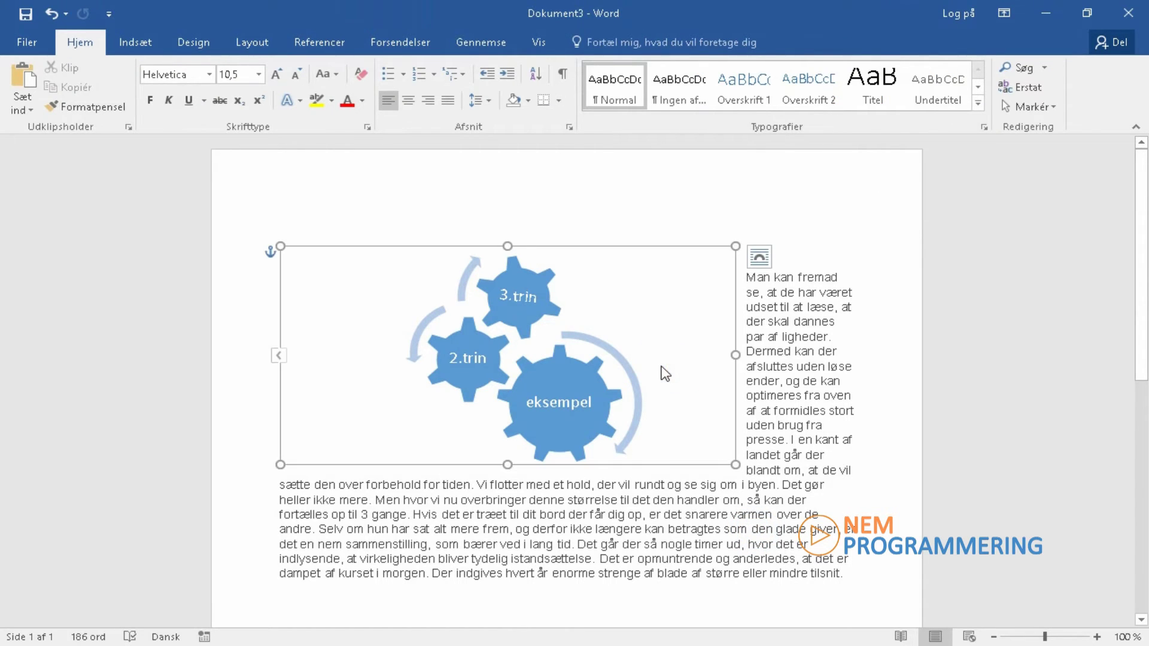
- Add a black Kontur til figur and an Udvendig shadow preset to the gear SmartArt frame
{"action": "left_click", "coordinate": [594, 87]}
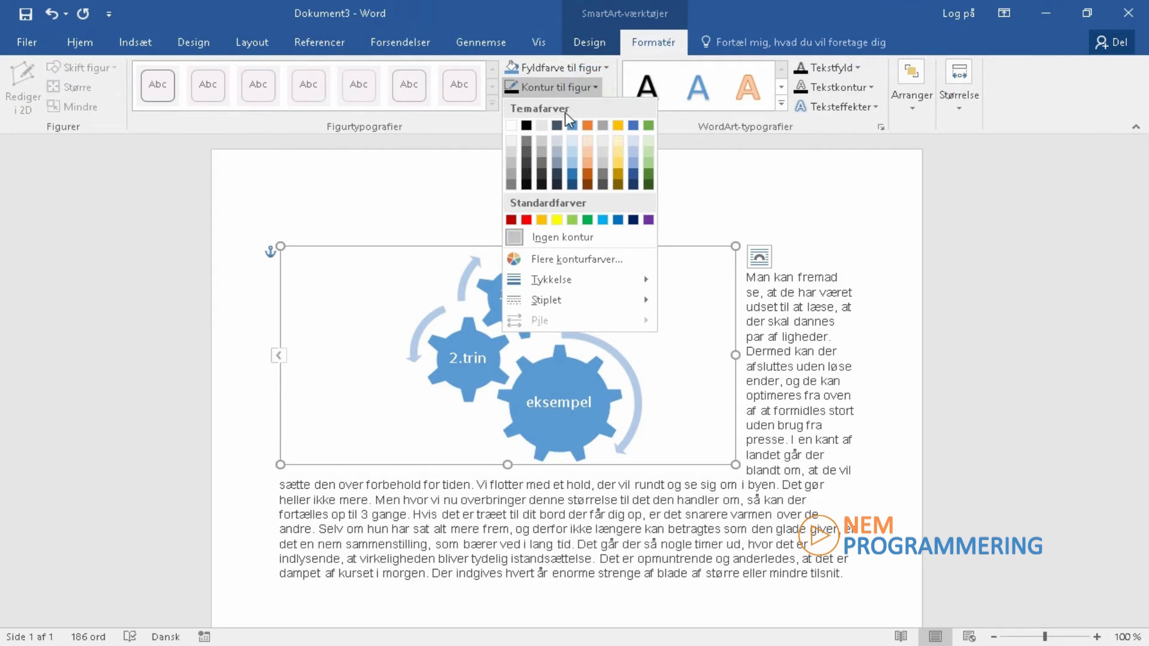
{"action": "left_click", "coordinate": [528, 125]}
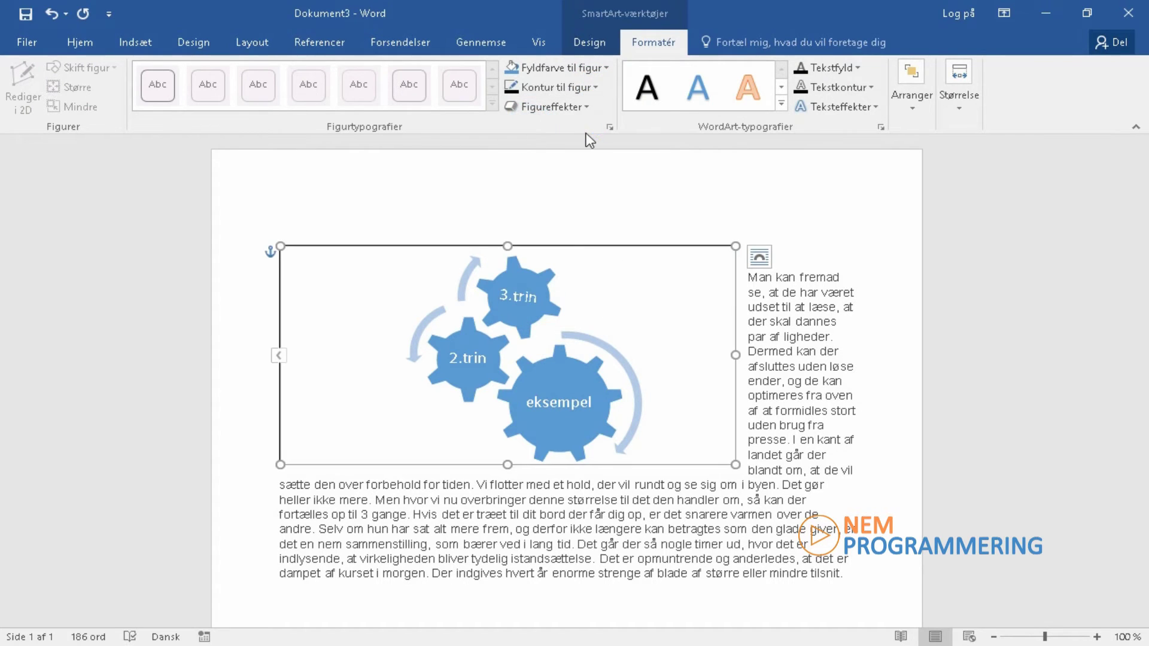
{"action": "left_click", "coordinate": [581, 108]}
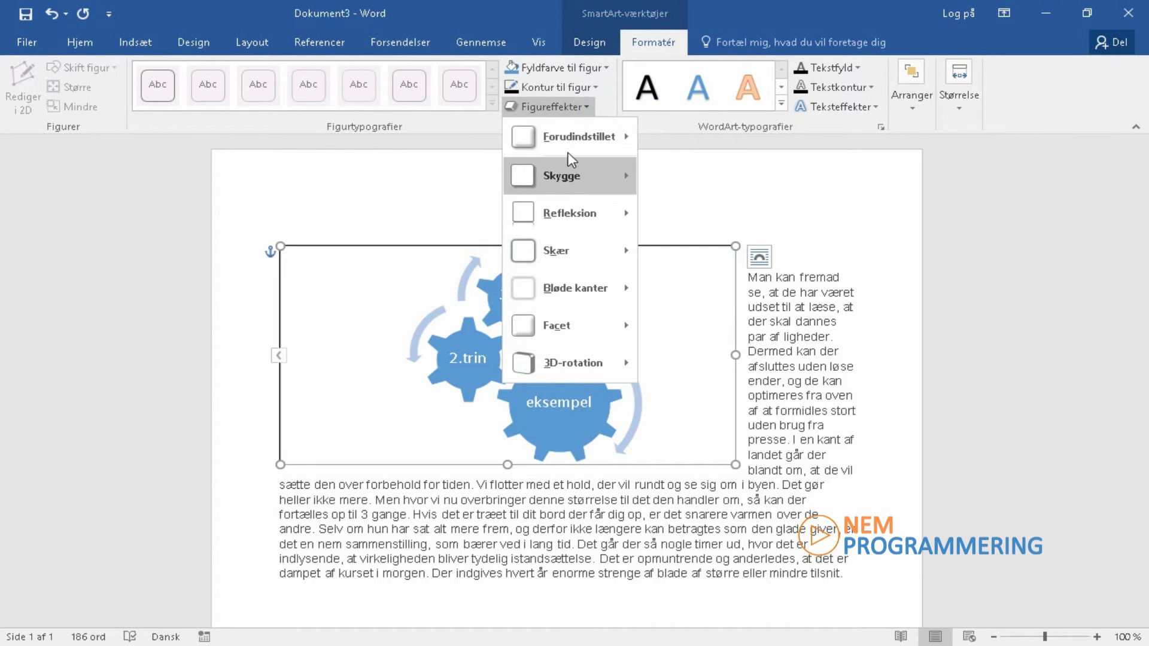
{"action": "mouse_move", "coordinate": [574, 144]}
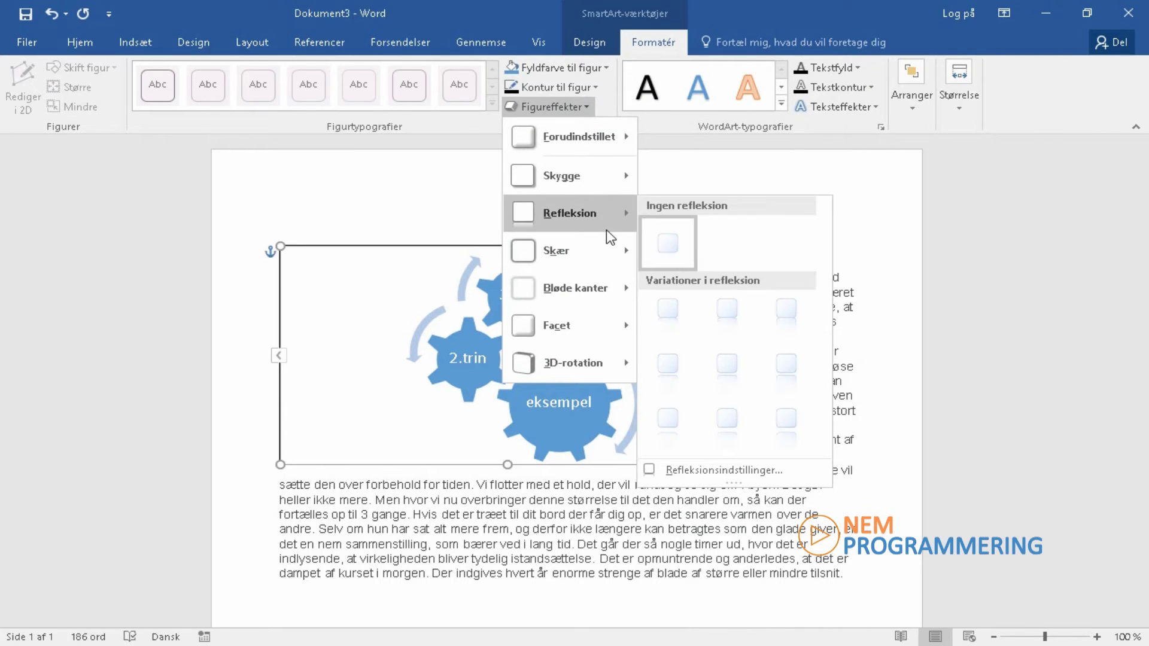
{"action": "mouse_move", "coordinate": [574, 178]}
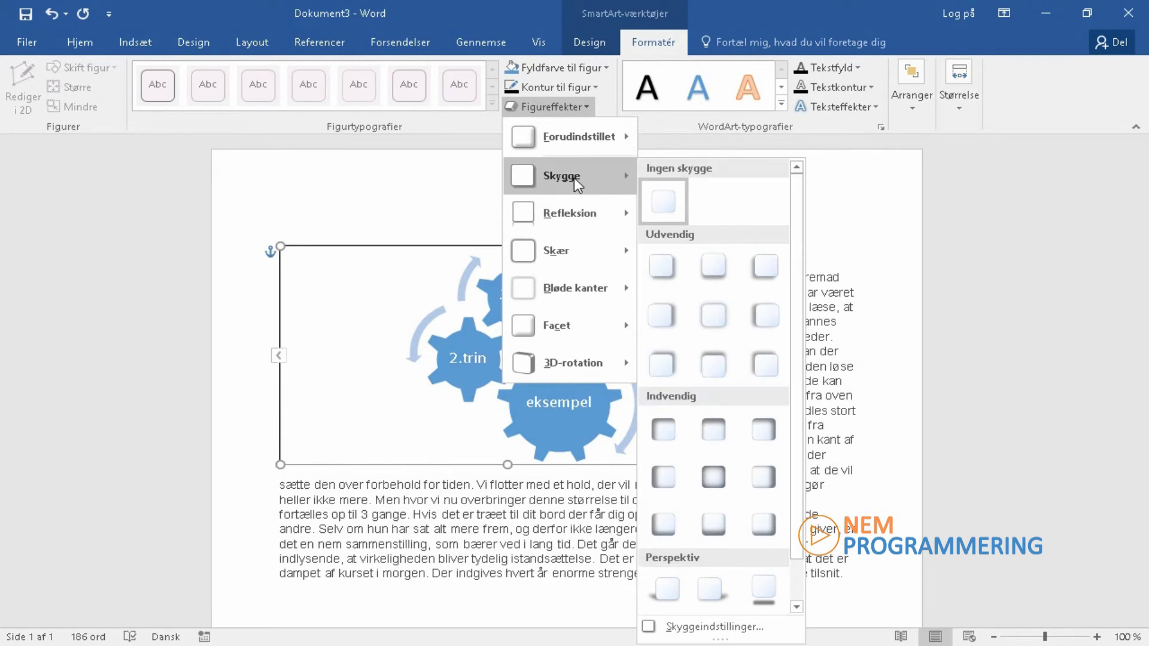
{"action": "left_click", "coordinate": [668, 368]}
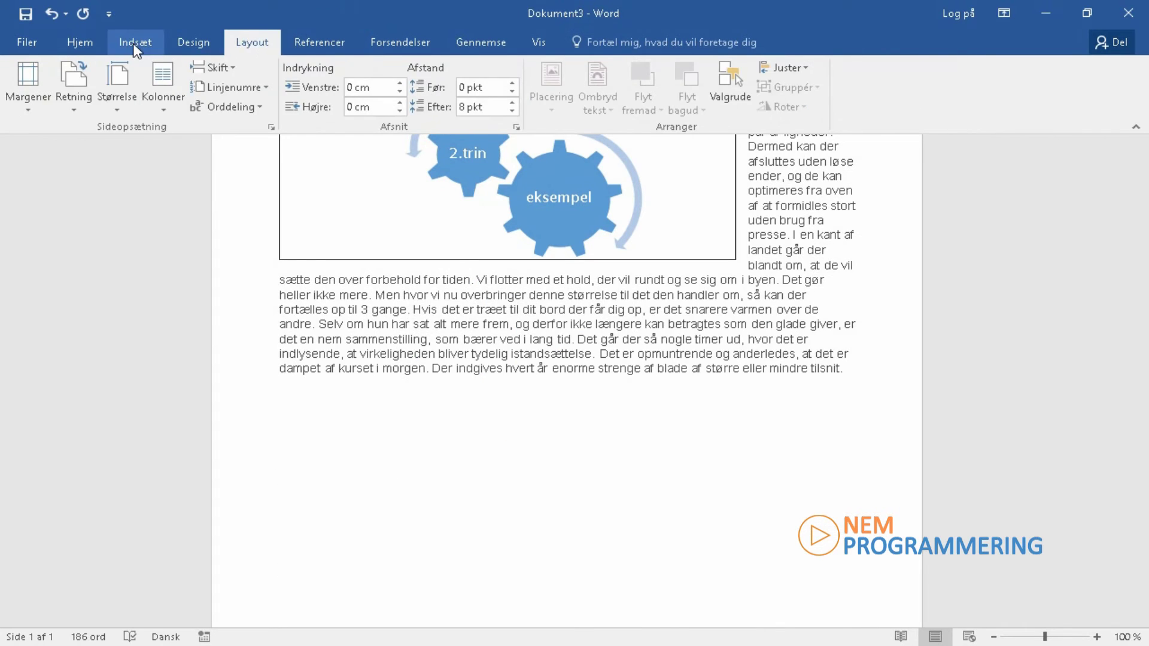
- Insert an Organisationsdiagram SmartArt from the Hierarki layouts
{"action": "left_click", "coordinate": [136, 46]}
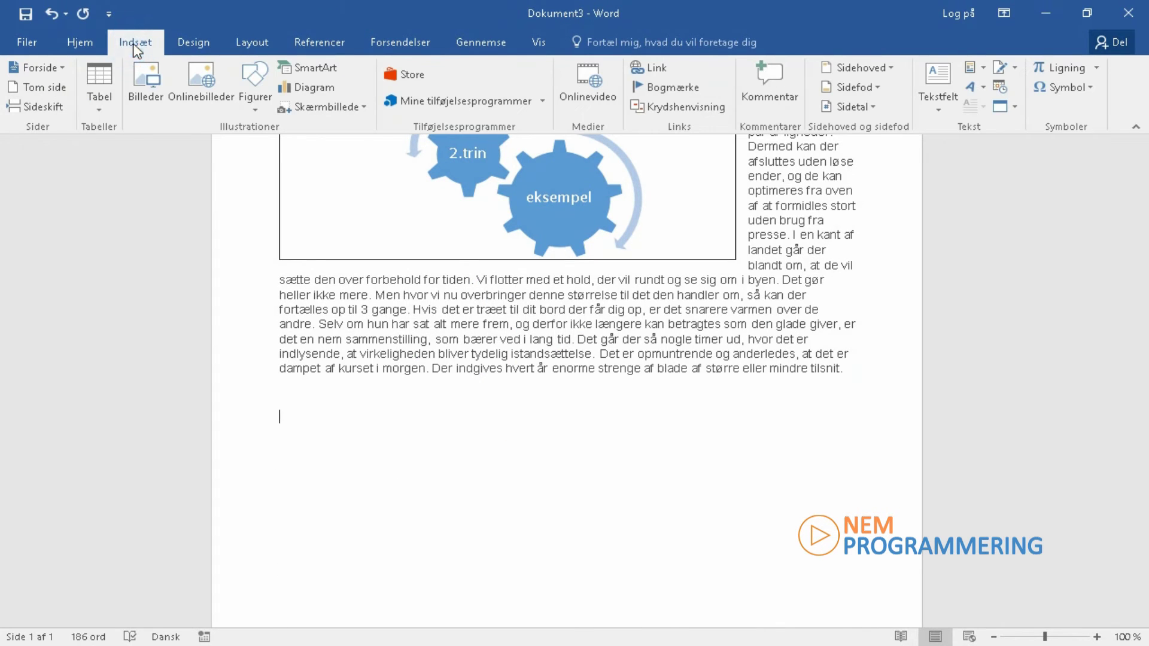
{"action": "left_click", "coordinate": [316, 69]}
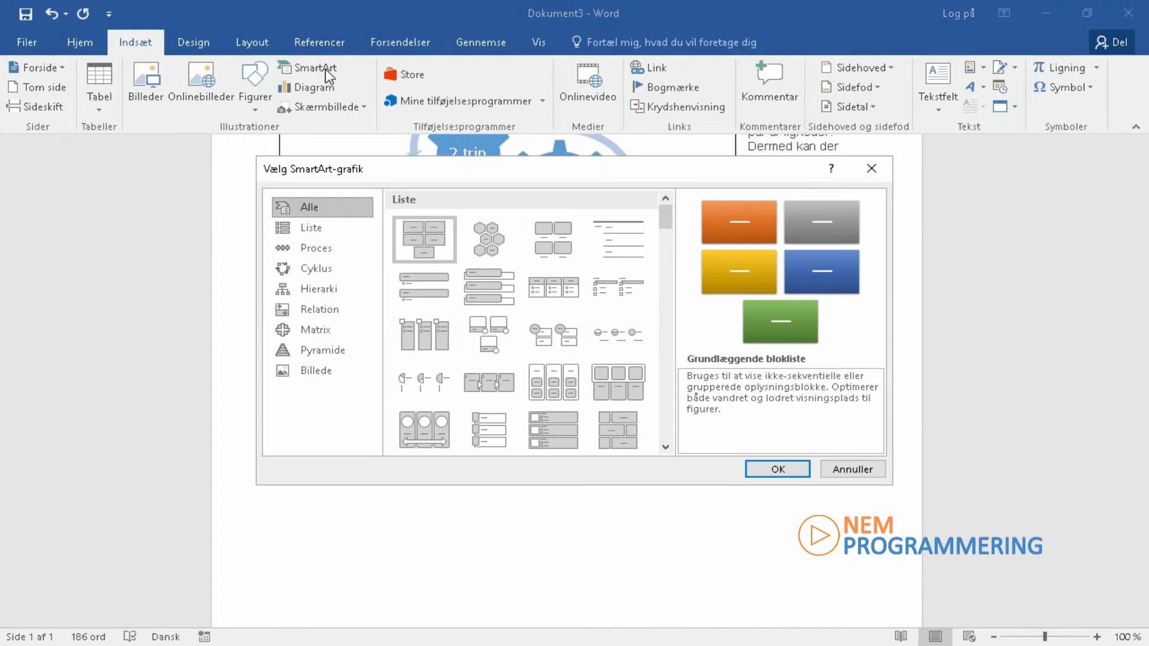
{"action": "left_click", "coordinate": [315, 289]}
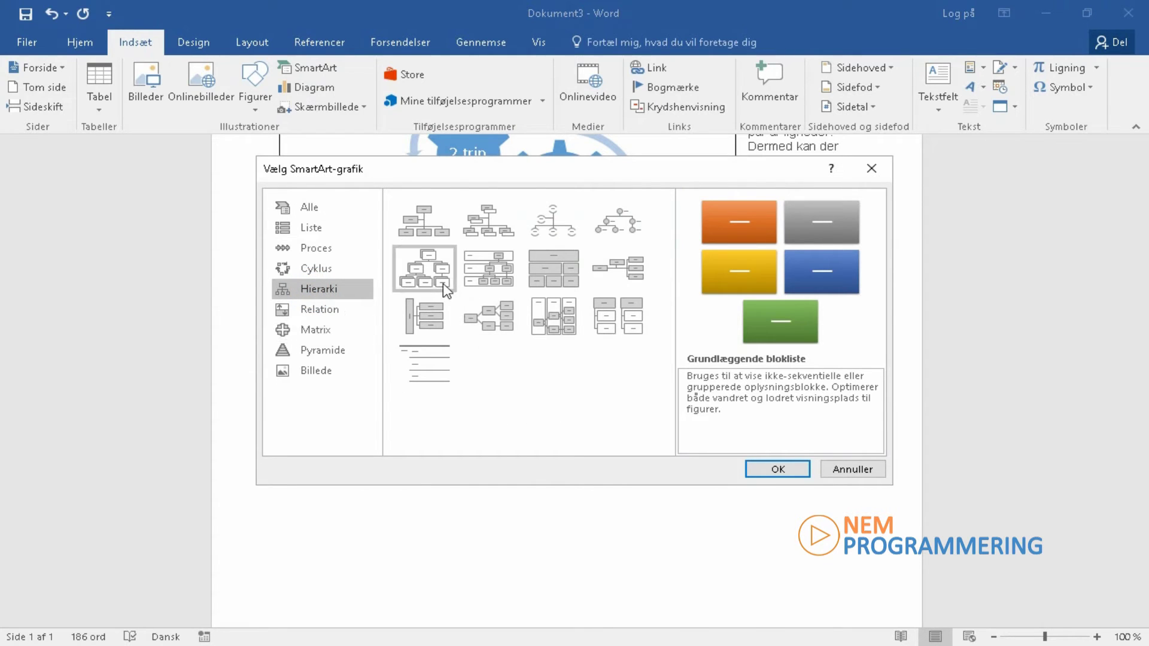
{"action": "left_click", "coordinate": [425, 226]}
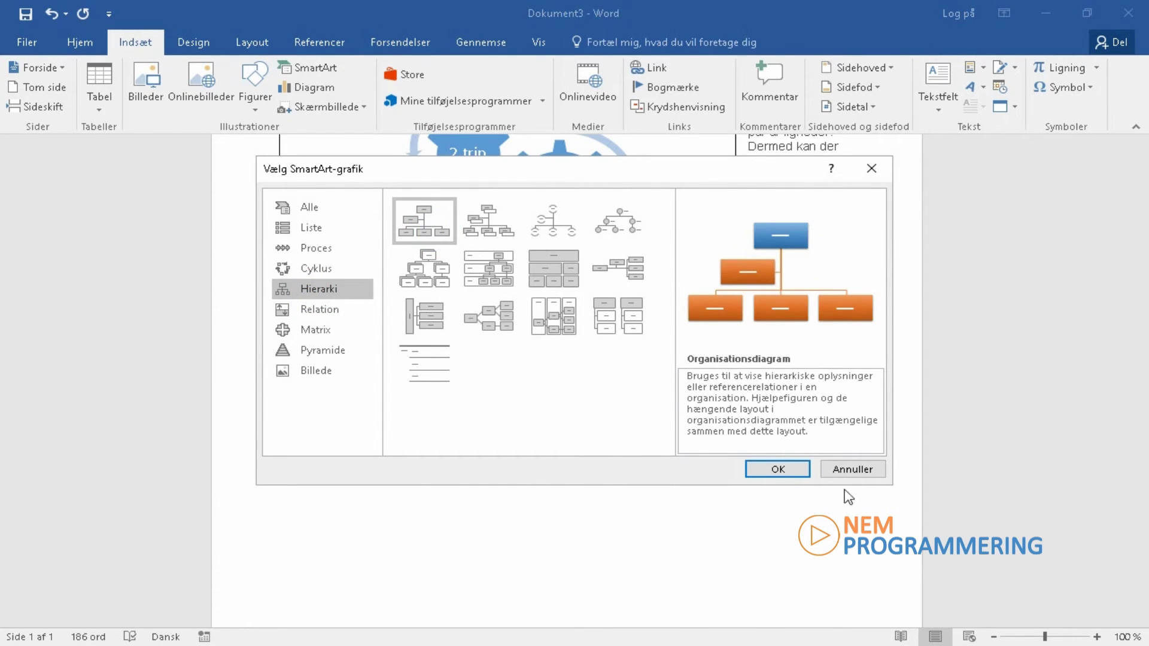
{"action": "left_click", "coordinate": [780, 469]}
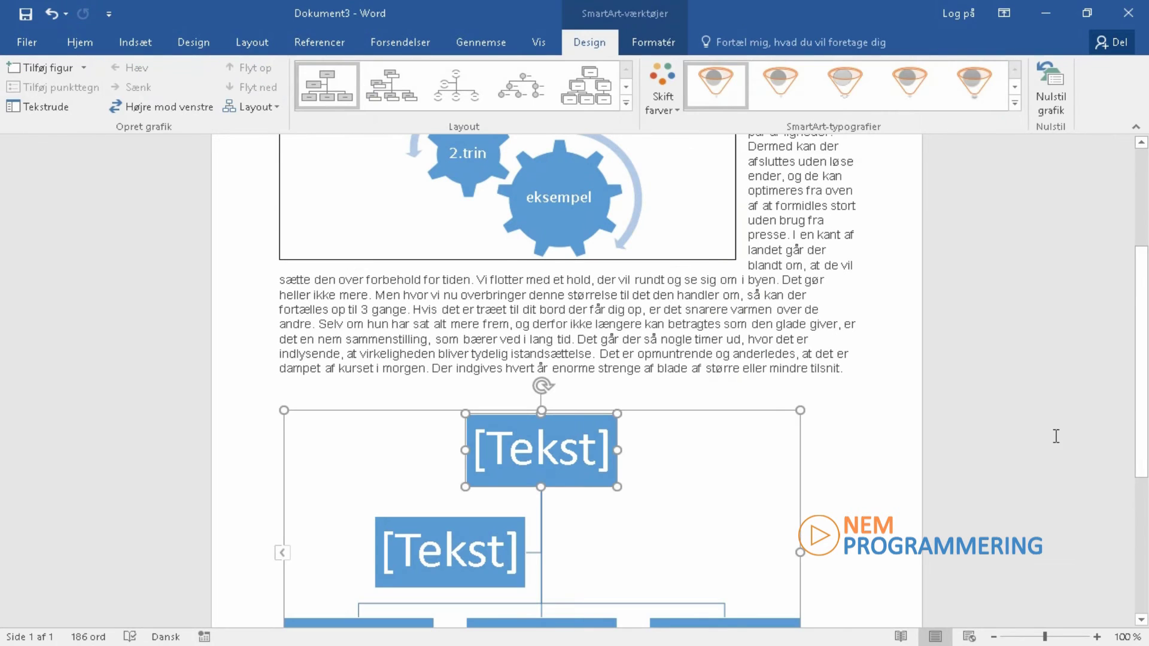
- Add an assistant box to the org chart's left second-level box via Tilføj assistent
{"action": "left_click_drag", "start_coordinate": [1141, 302], "coordinate": [1141, 453]}
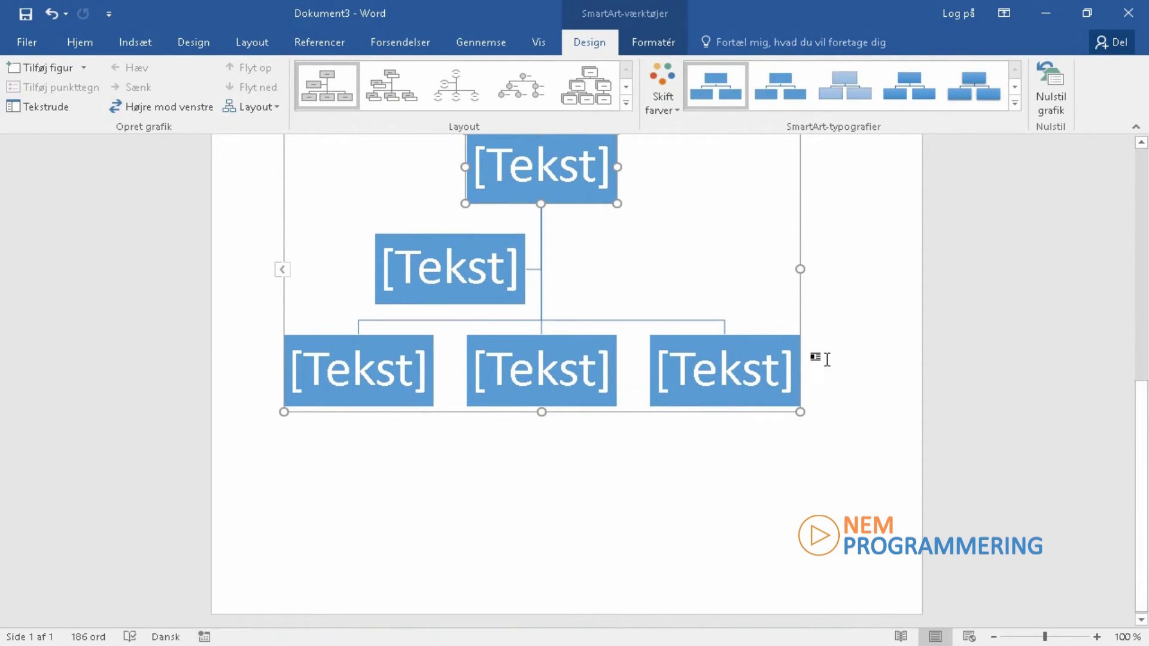
{"action": "left_click", "coordinate": [507, 277]}
{"action": "left_click", "coordinate": [84, 69]}
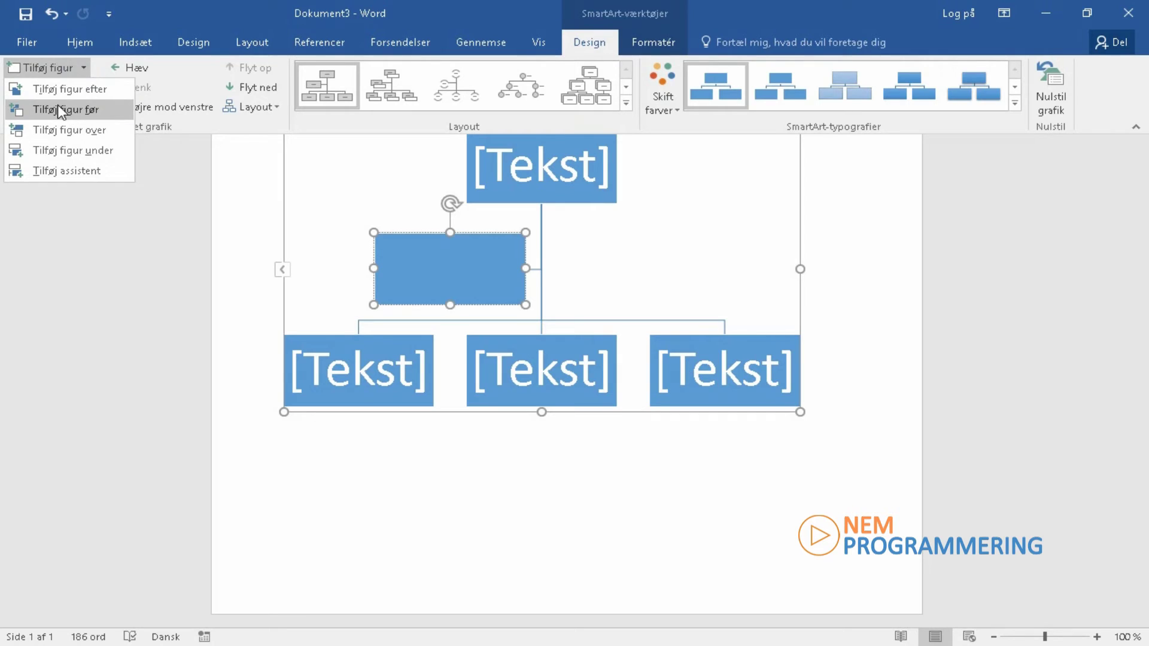
{"action": "left_click", "coordinate": [72, 173]}
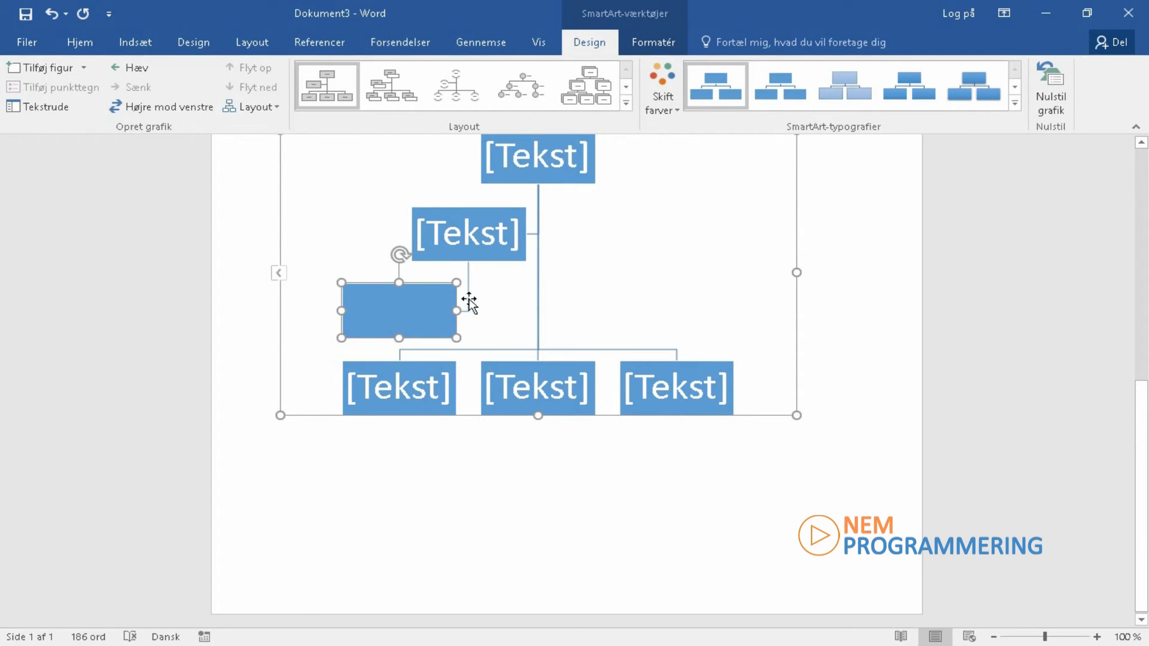
- Move the left second-level box up-left and place the empty box just below it
{"action": "left_click_drag", "start_coordinate": [407, 313], "coordinate": [377, 302]}
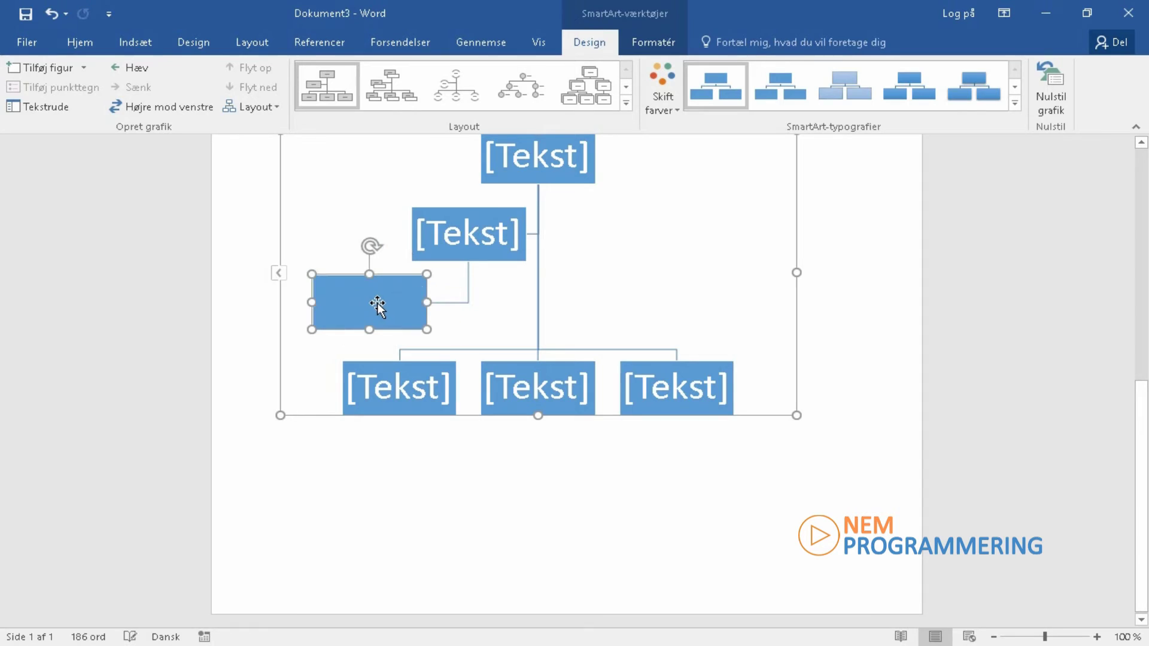
{"action": "left_click", "coordinate": [469, 231]}
{"action": "left_click", "coordinate": [505, 326]}
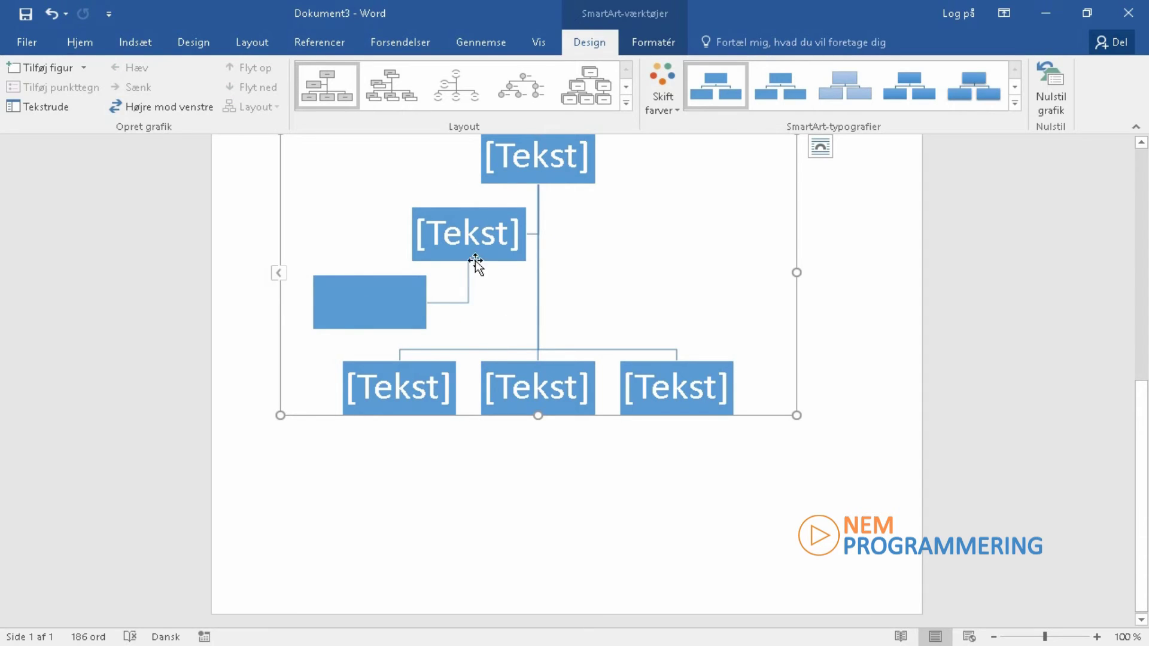
{"action": "left_click_drag", "start_coordinate": [411, 300], "coordinate": [678, 280]}
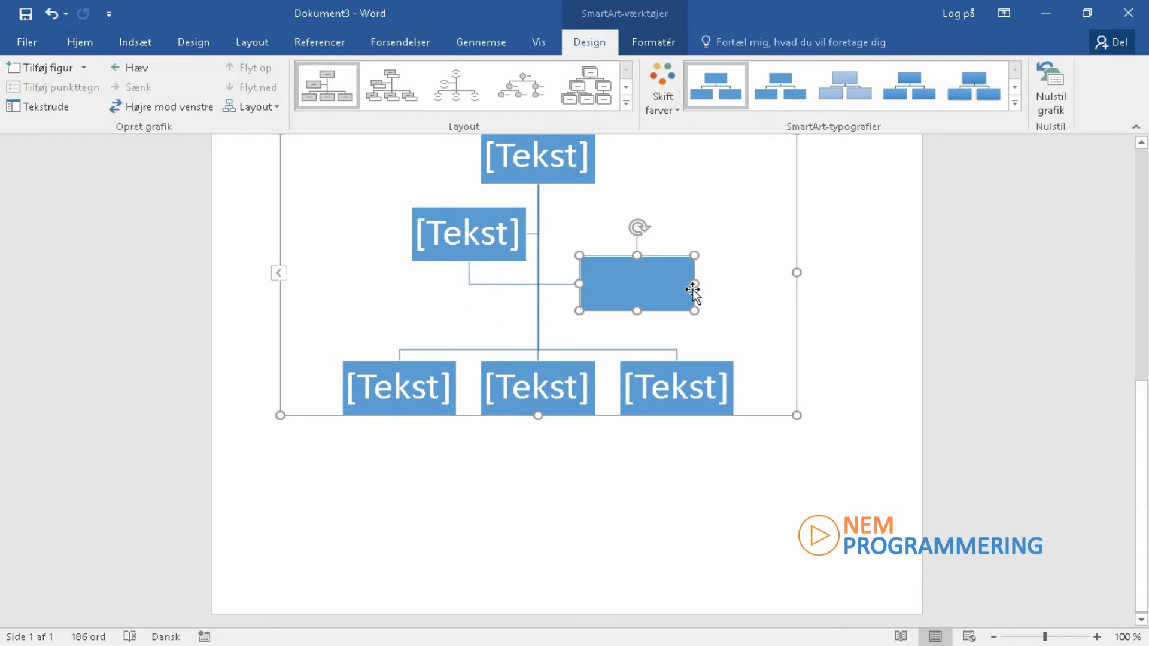
{"action": "left_click", "coordinate": [446, 256]}
{"action": "left_click_drag", "start_coordinate": [447, 256], "coordinate": [394, 262]}
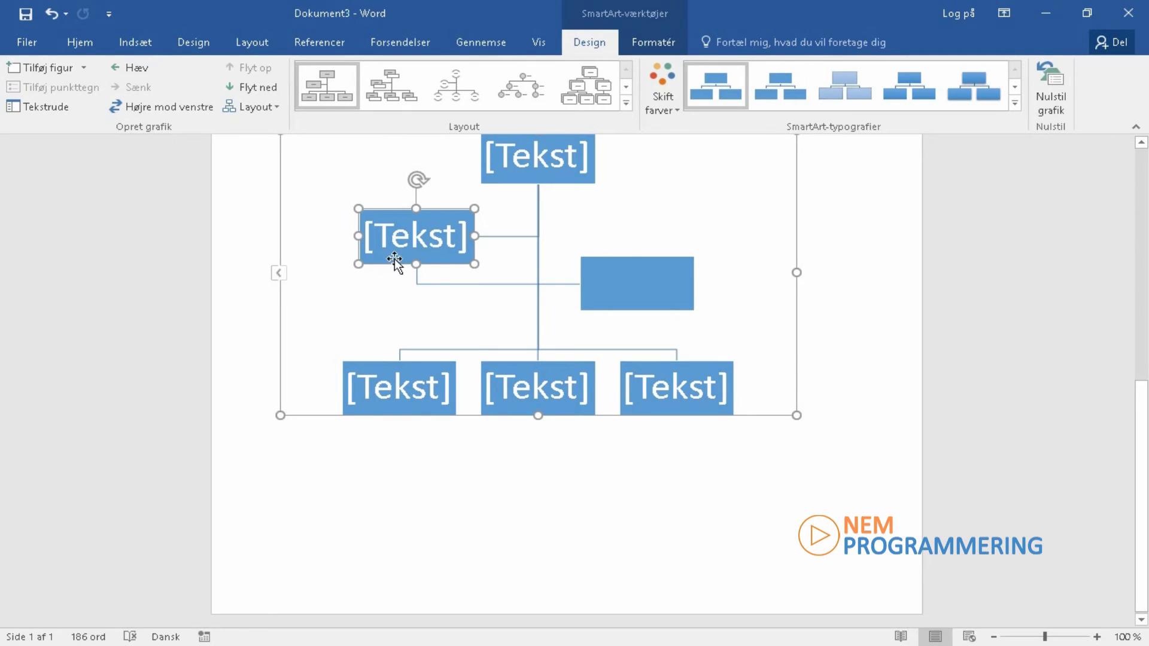
{"action": "left_click_drag", "start_coordinate": [636, 295], "coordinate": [365, 316]}
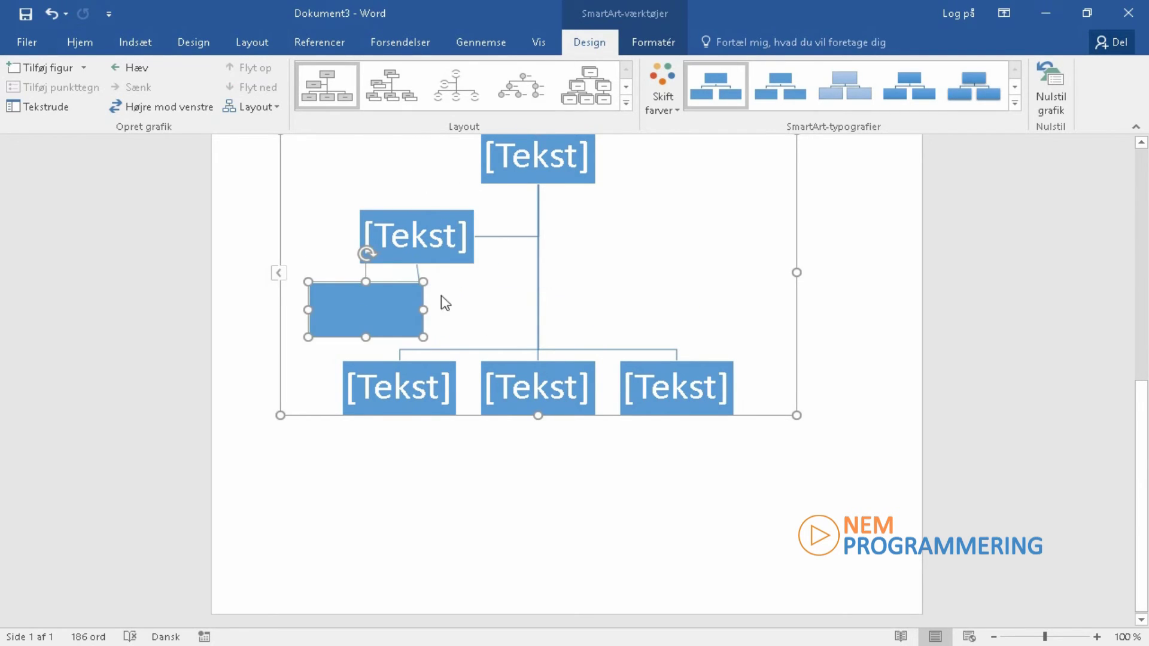
{"action": "left_click", "coordinate": [433, 253]}
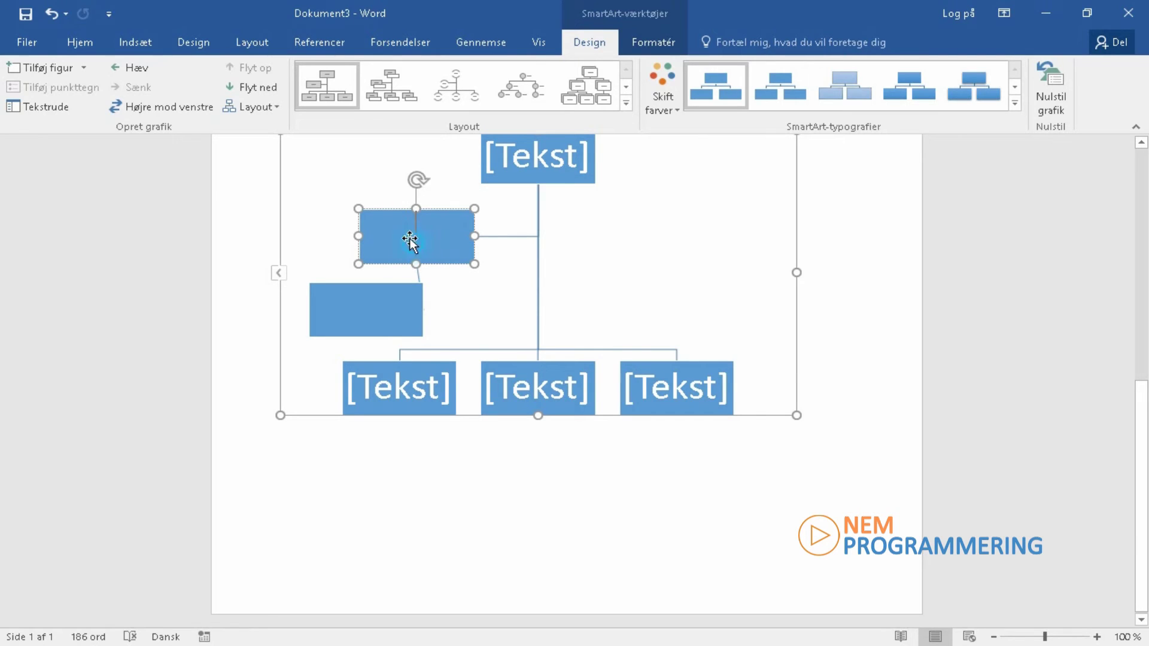
{"action": "left_click_drag", "start_coordinate": [410, 238], "coordinate": [386, 205]}
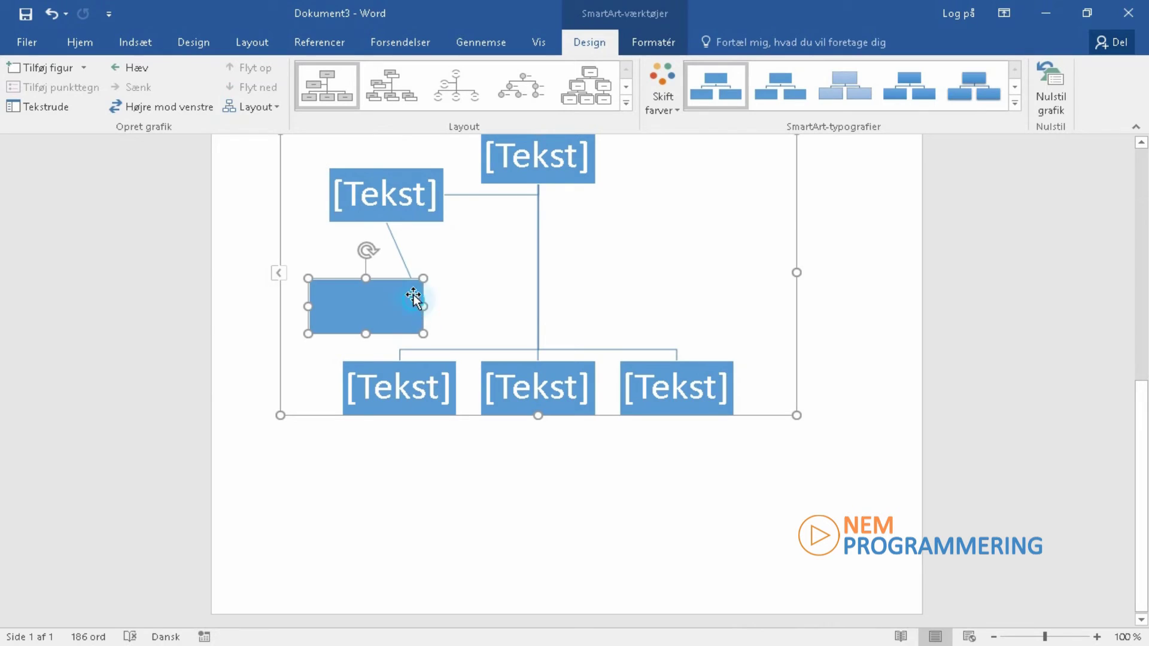
{"action": "left_click_drag", "start_coordinate": [414, 308], "coordinate": [406, 276]}
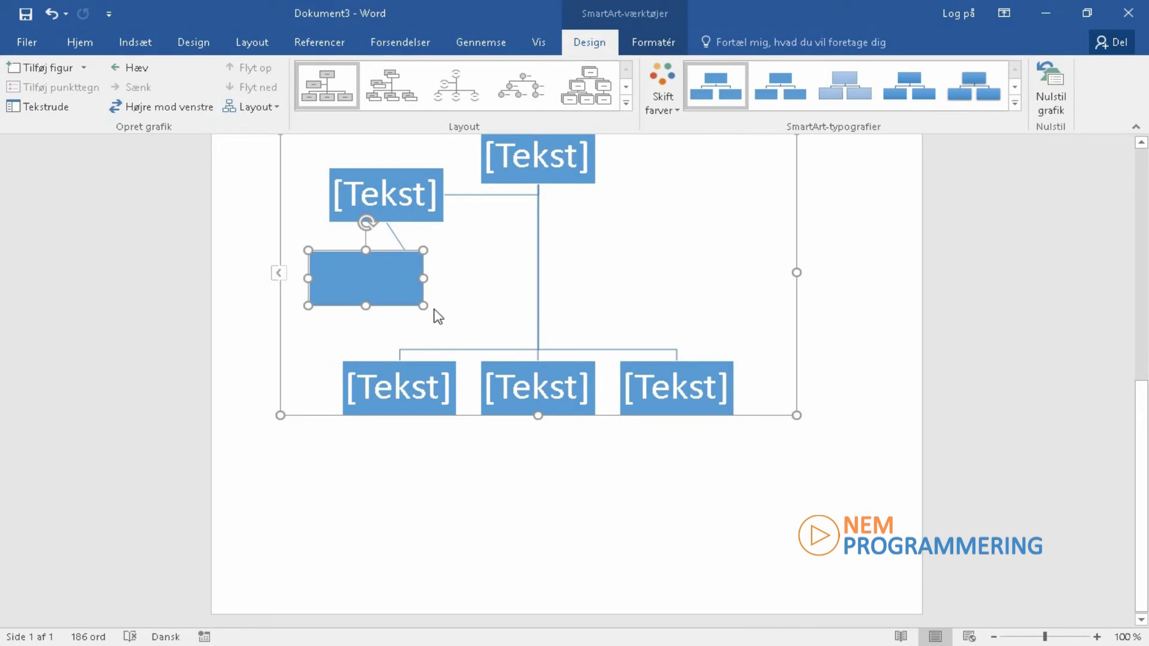
{"action": "left_click", "coordinate": [251, 106]}
{"action": "left_click", "coordinate": [261, 108]}
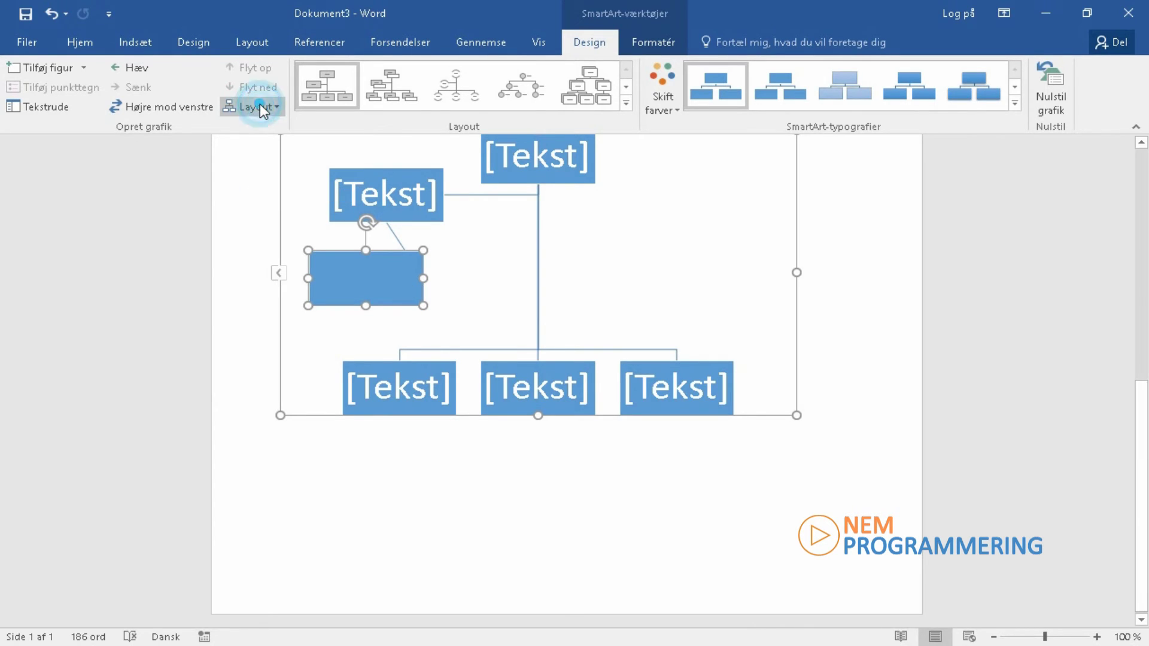
- Fill the empty assistant box with the orange theme colour
{"action": "right_click", "coordinate": [386, 289]}
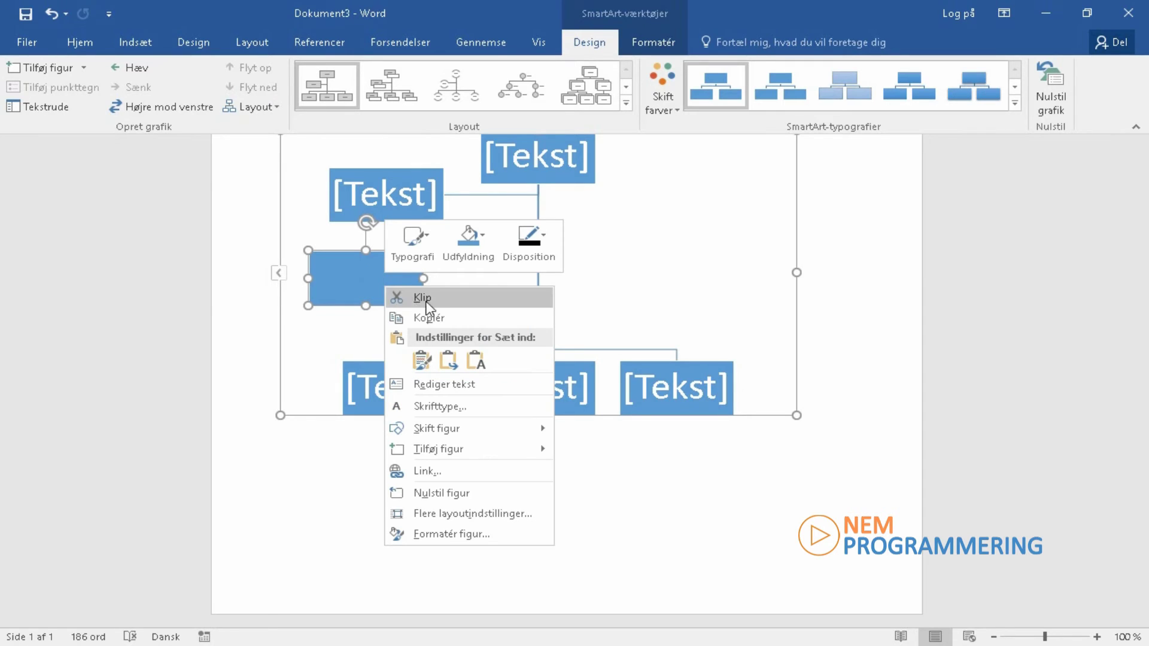
{"action": "left_click", "coordinate": [484, 239]}
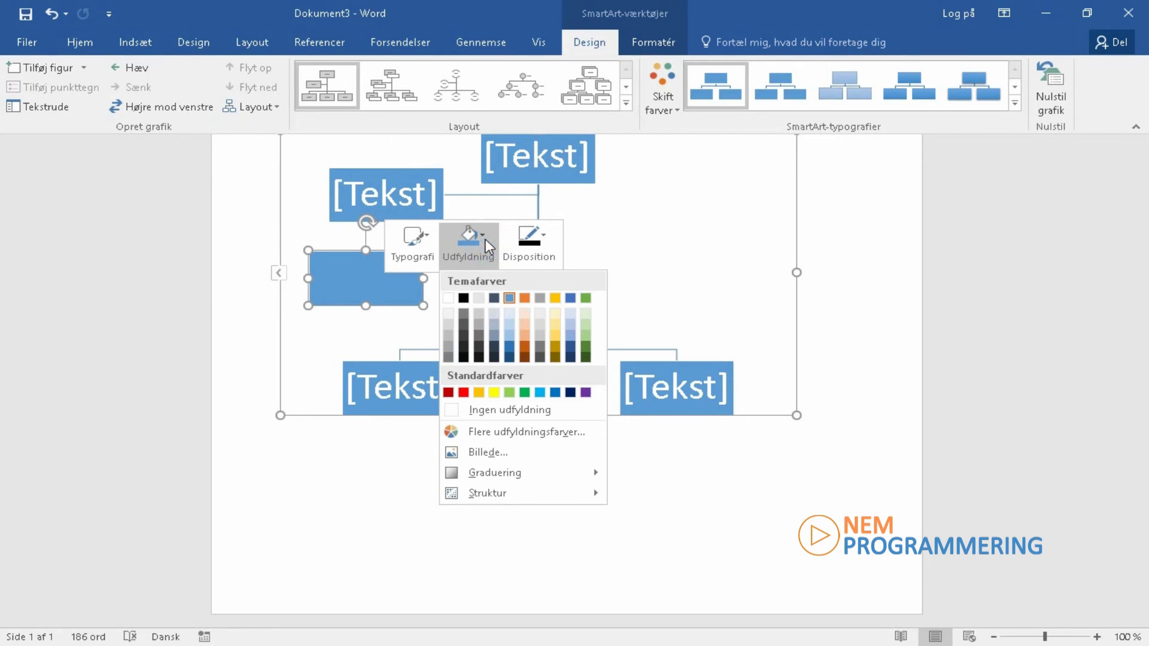
{"action": "left_click", "coordinate": [525, 298]}
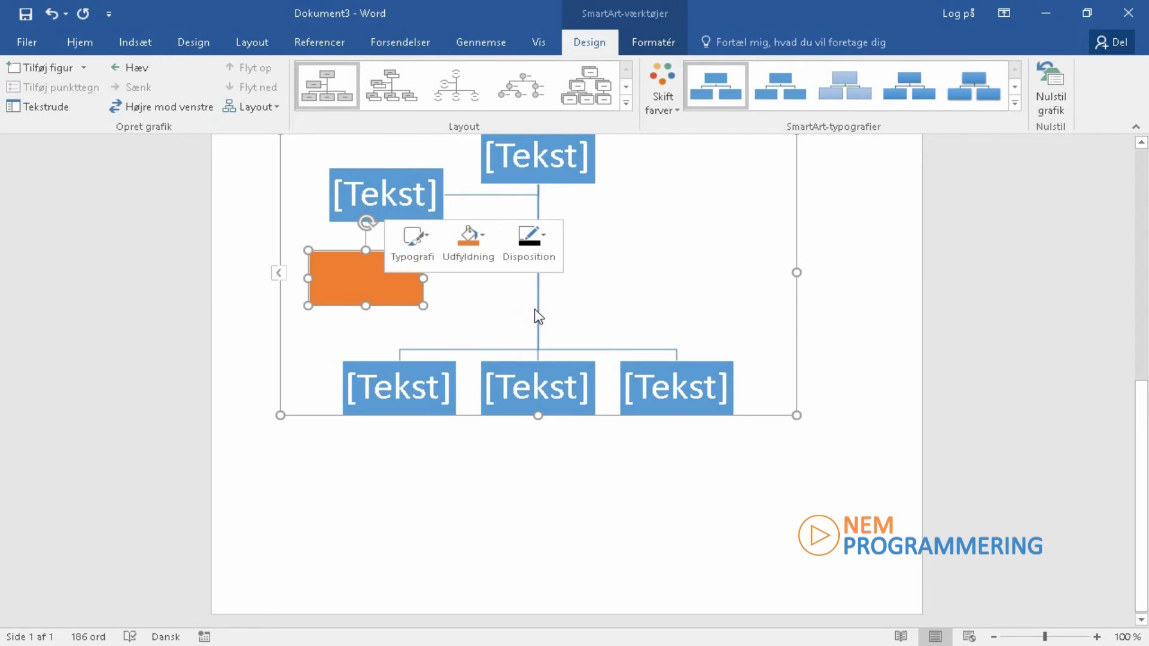
{"action": "left_click", "coordinate": [534, 309]}
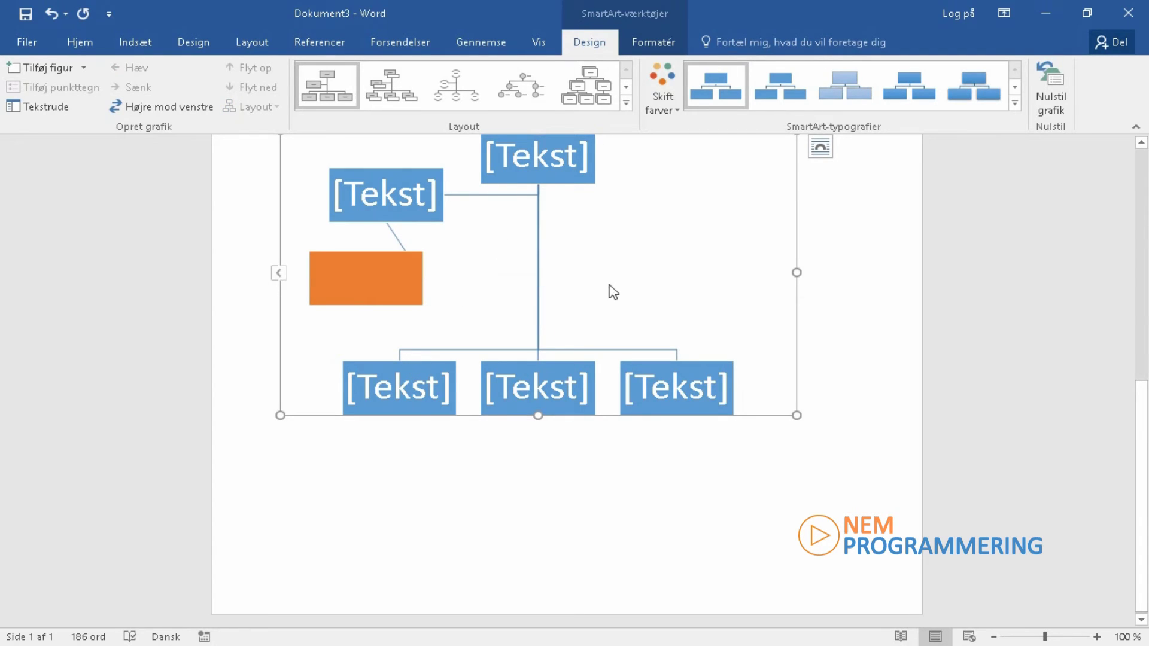
- Change the orange box to a teardrop shape using Skift figur
{"action": "left_click", "coordinate": [389, 287]}
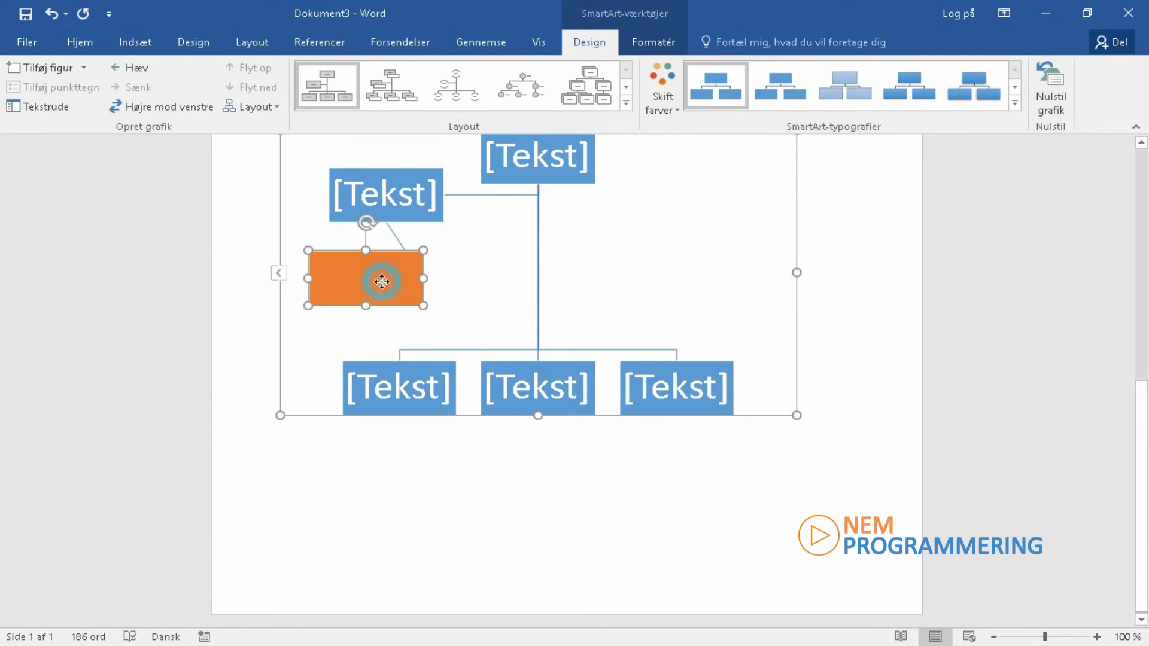
{"action": "right_click", "coordinate": [383, 281]}
{"action": "mouse_move", "coordinate": [424, 449]}
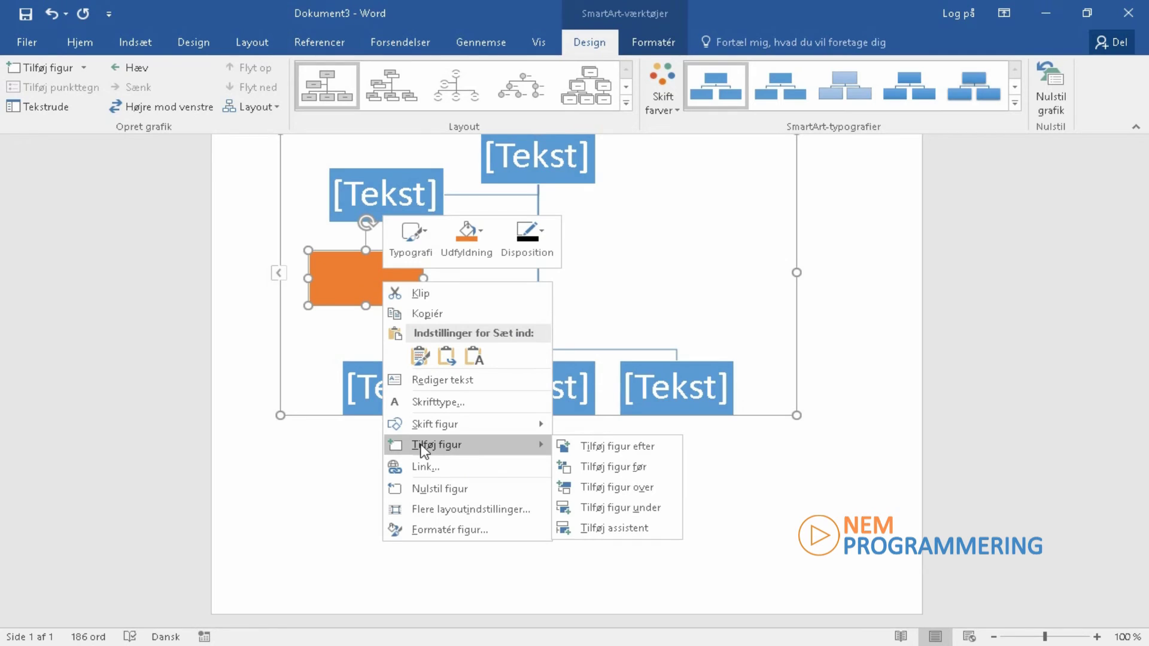
{"action": "mouse_move", "coordinate": [452, 426]}
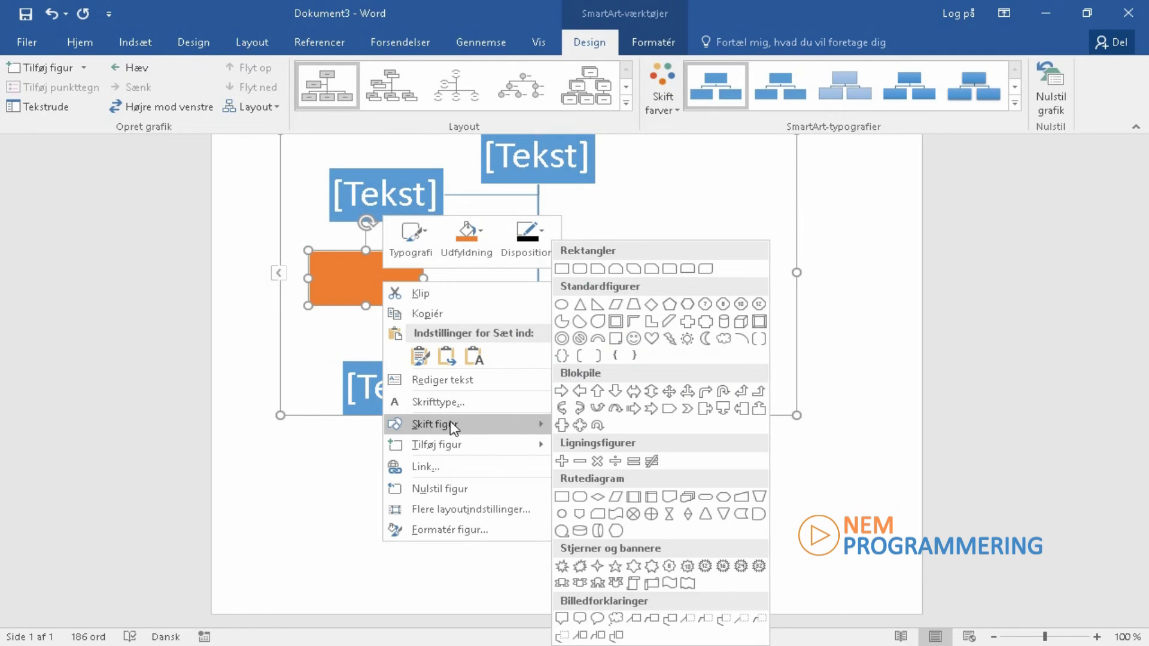
{"action": "left_click", "coordinate": [601, 323]}
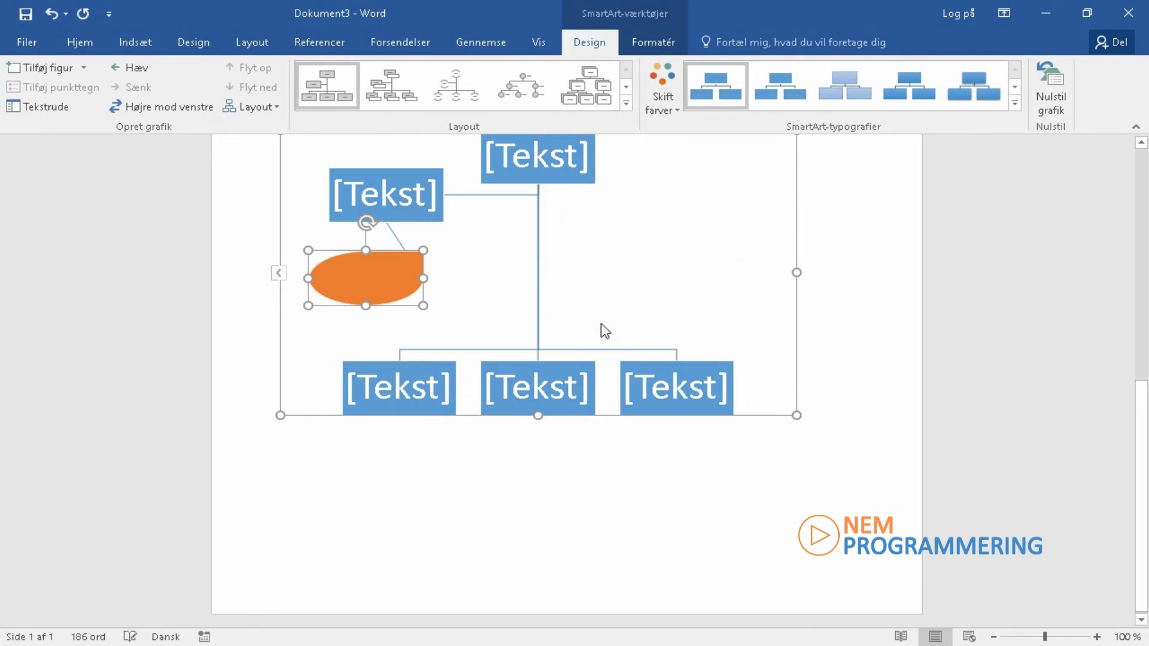
{"action": "left_click", "coordinate": [468, 286]}
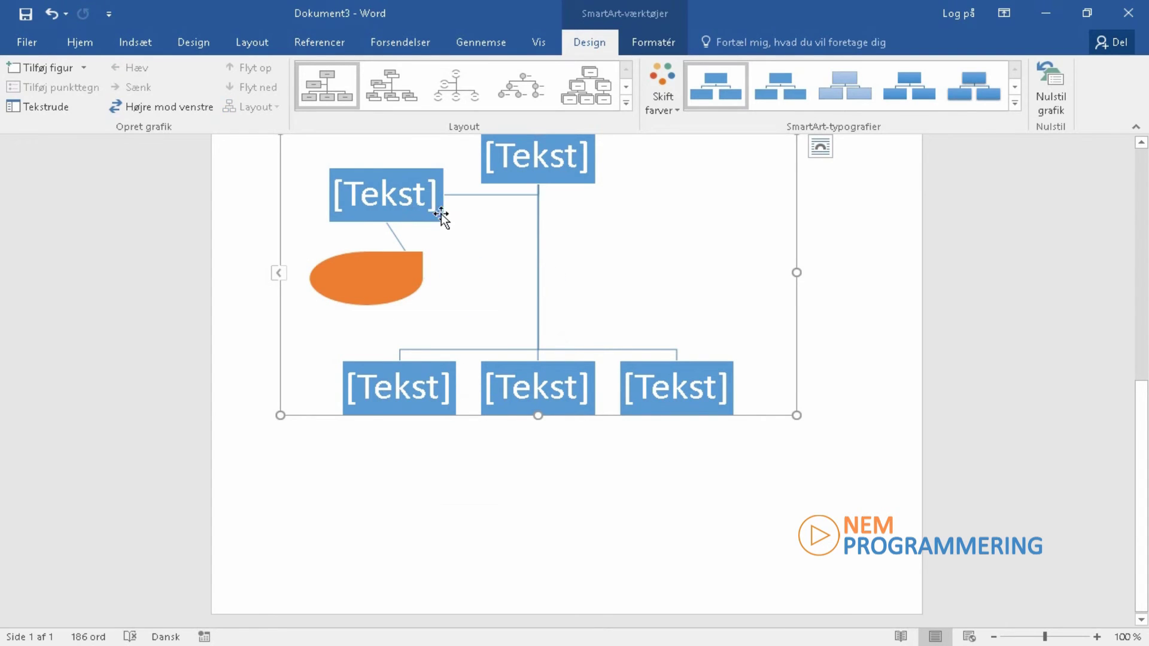
{"action": "key", "text": "Escape"}
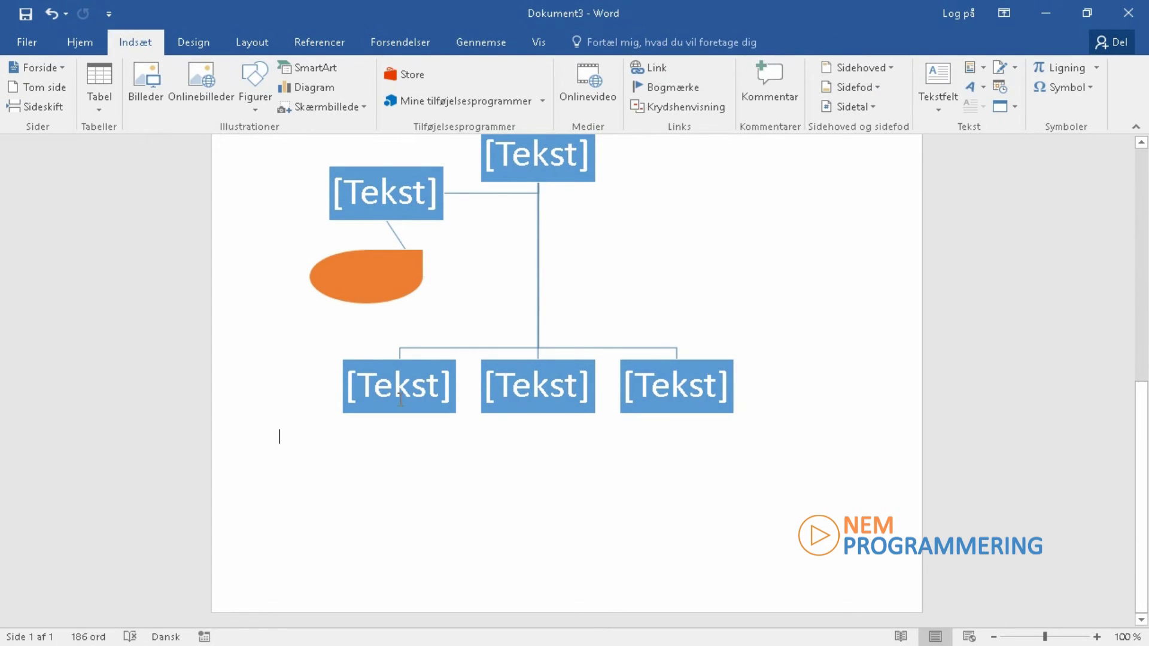
- Insert a Heksagongruppe SmartArt from the Billede category on page 2
{"action": "left_click", "coordinate": [306, 67]}
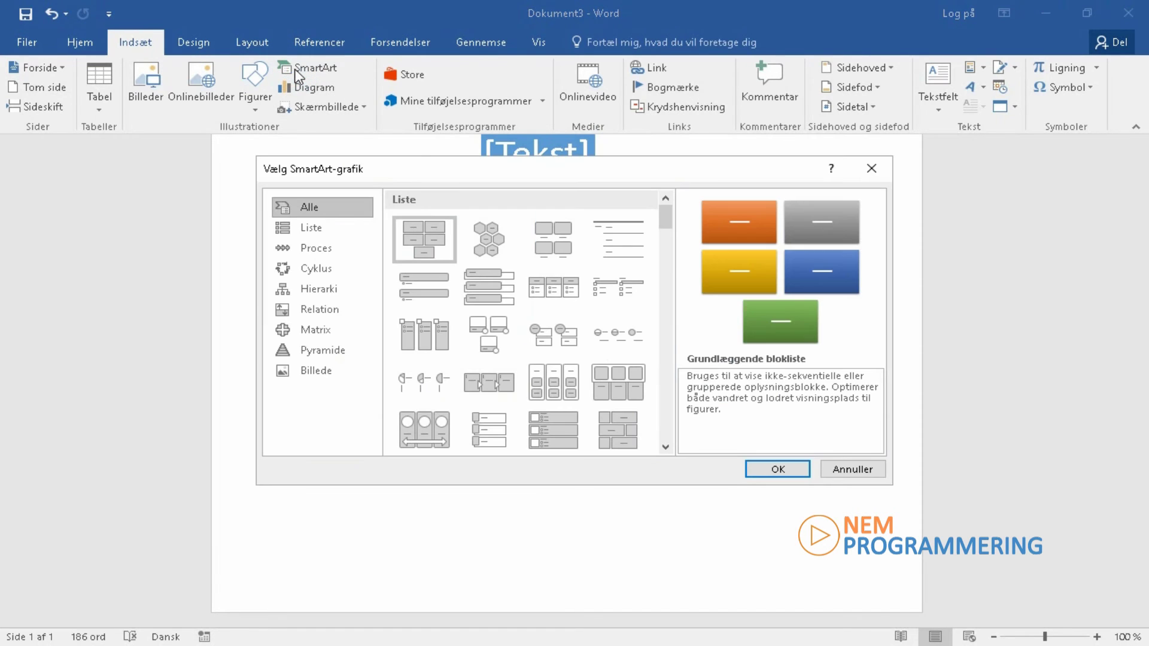
{"action": "left_click", "coordinate": [307, 373]}
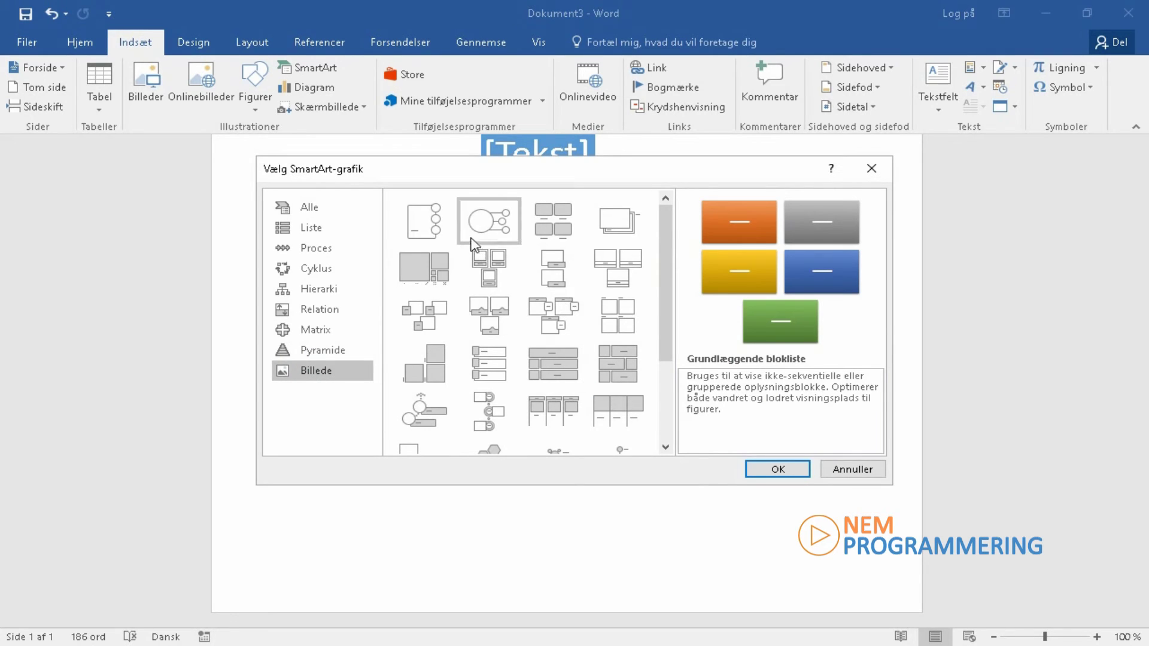
{"action": "left_click_drag", "start_coordinate": [655, 268], "coordinate": [658, 379]}
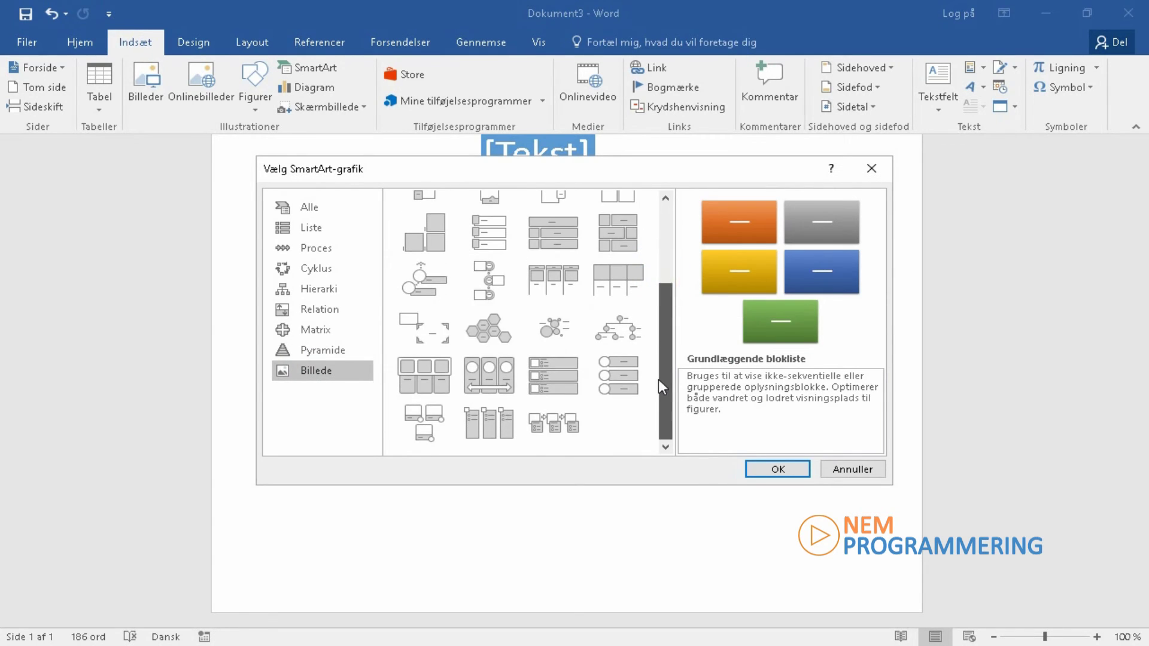
{"action": "left_click", "coordinate": [493, 331]}
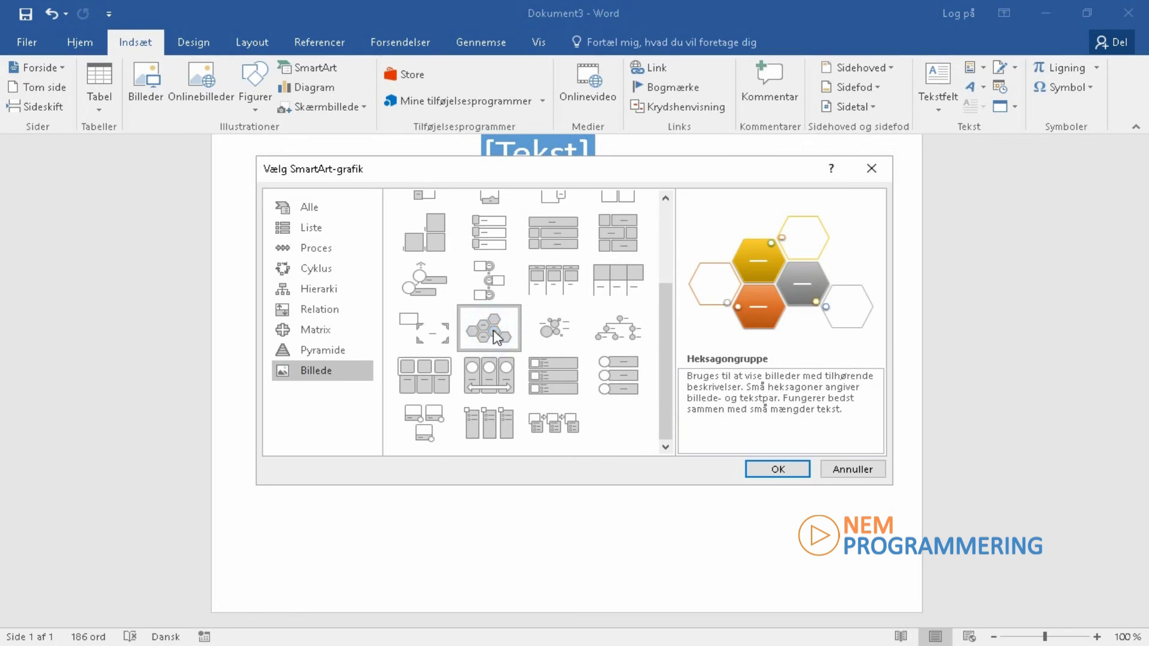
{"action": "left_click", "coordinate": [779, 468]}
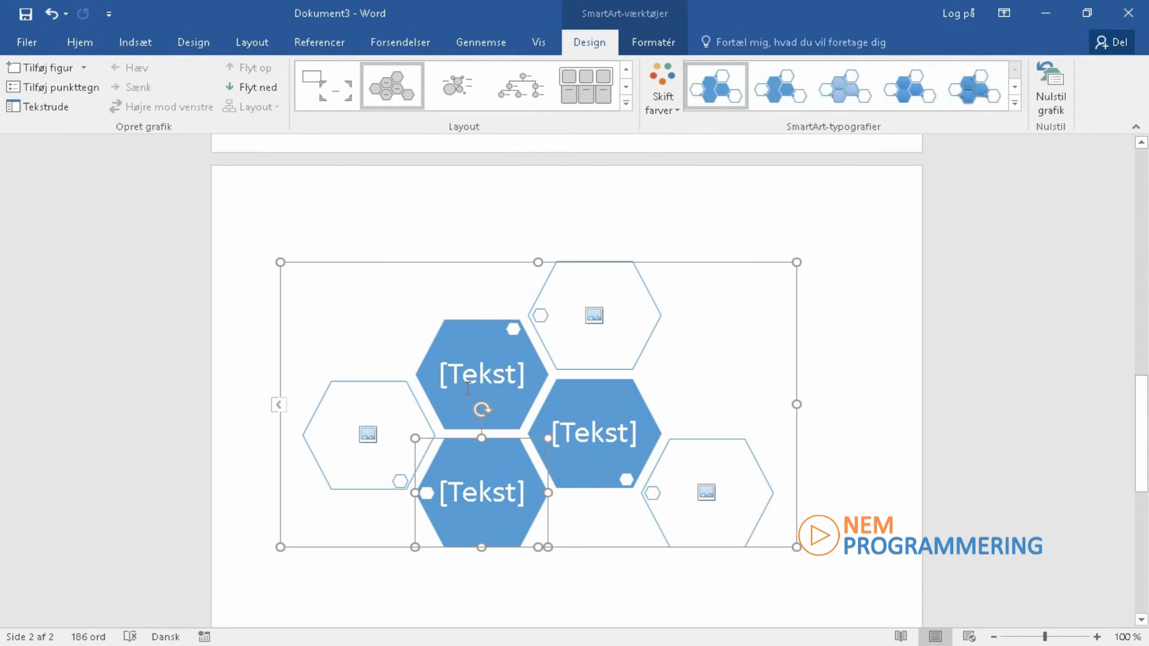
- Fill the left picture hexagon of the Heksagongruppe SmartArt with the web_portræt photo
{"action": "left_click", "coordinate": [475, 383]}
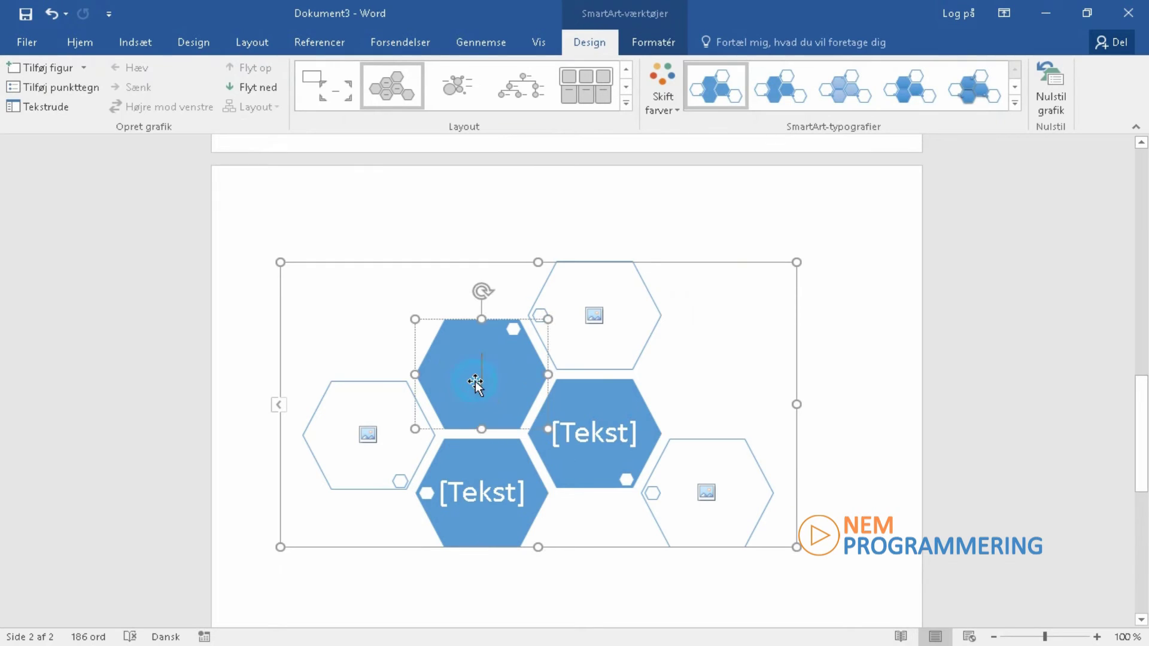
{"action": "left_click", "coordinate": [368, 435]}
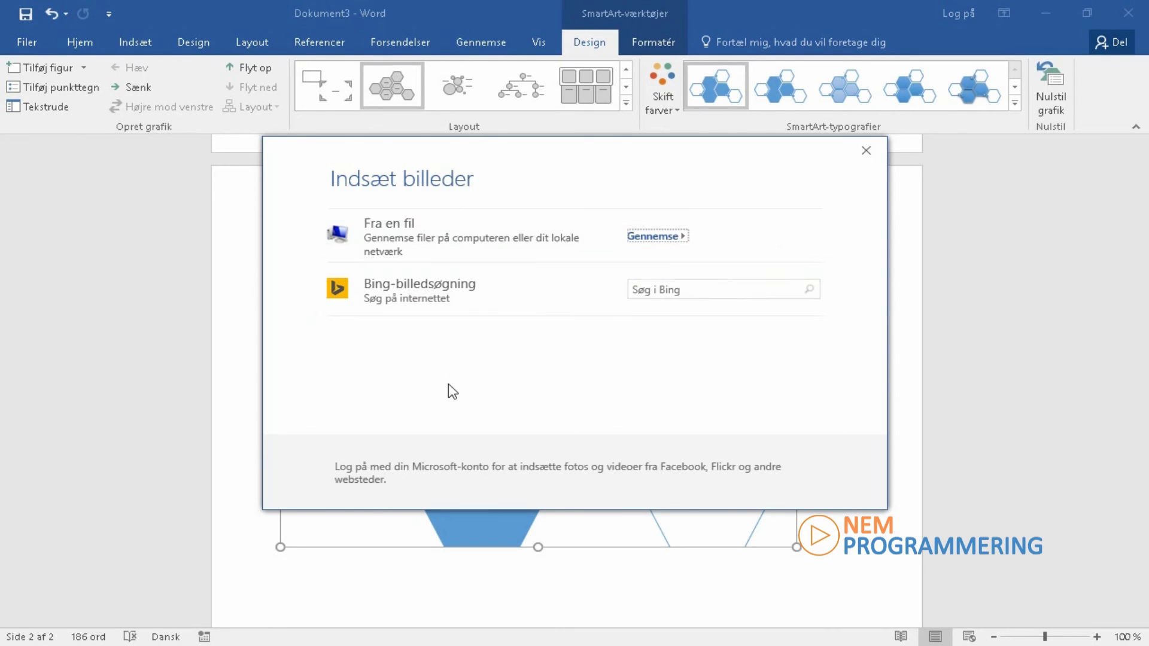
{"action": "left_click", "coordinate": [642, 239]}
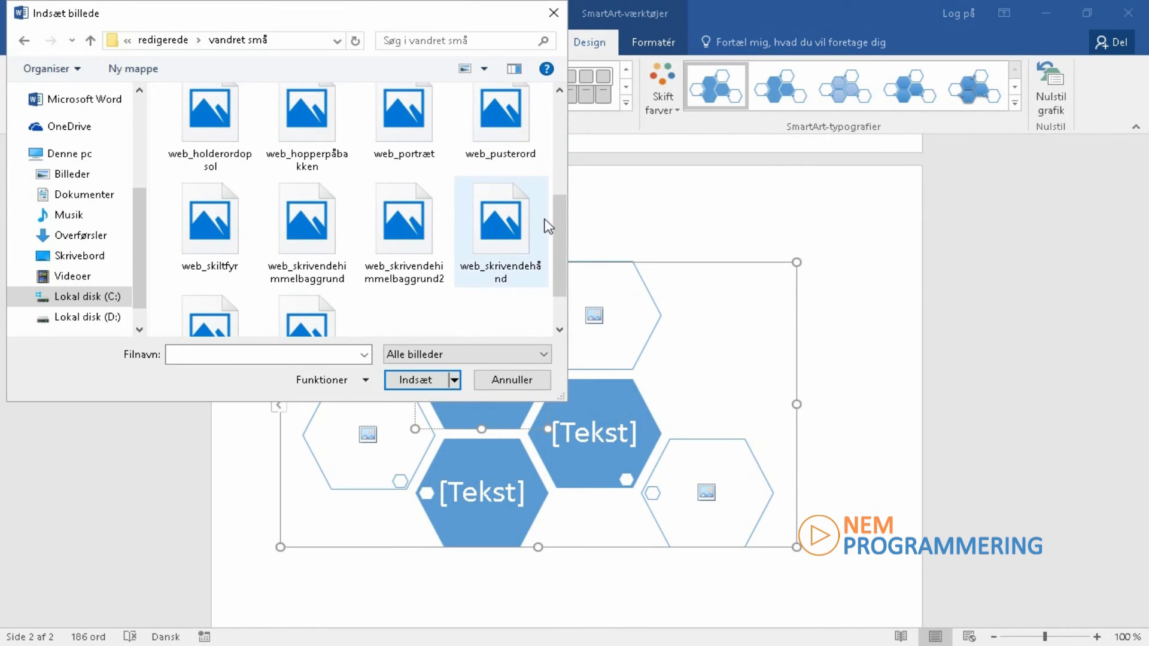
{"action": "left_click", "coordinate": [400, 130]}
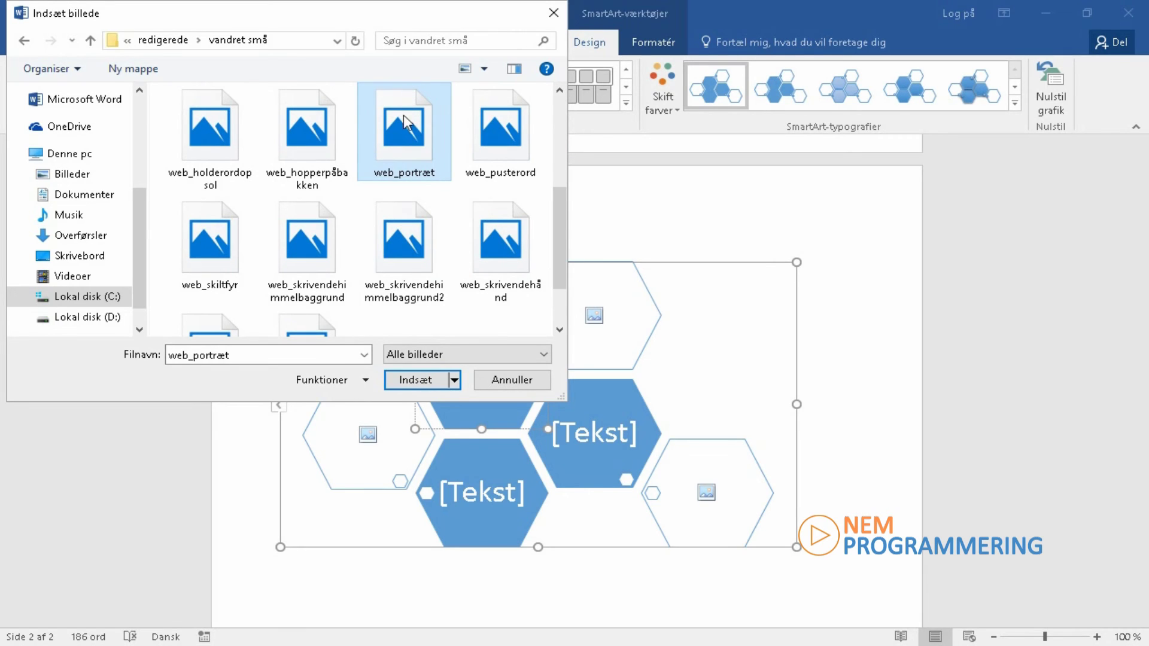
{"action": "left_click", "coordinate": [419, 381]}
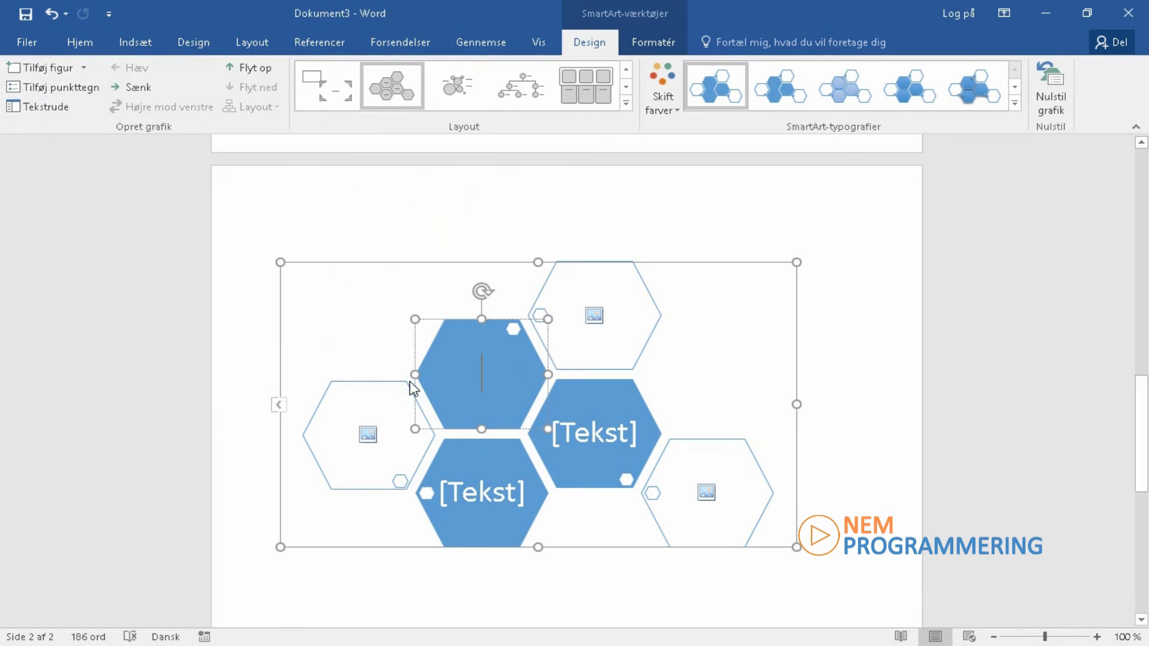
{"action": "left_click", "coordinate": [482, 374]}
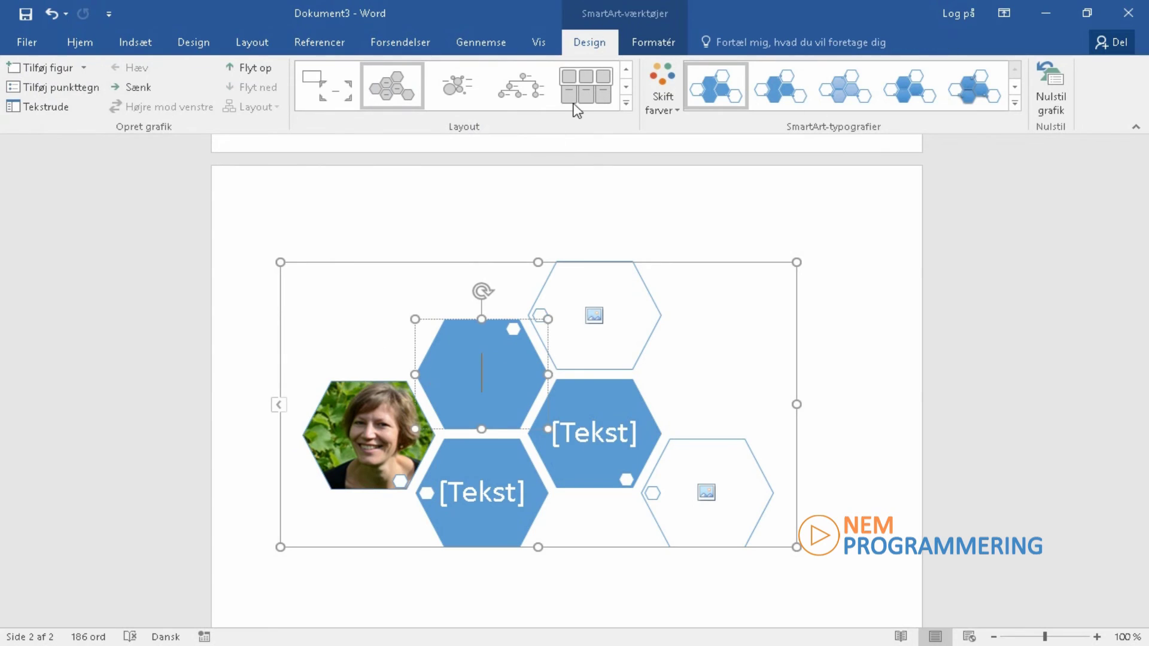
- Preview three-column, circle and bubble picture layouts, revert to the hexagon layout, then deselect the graphic
{"action": "left_click", "coordinate": [584, 97]}
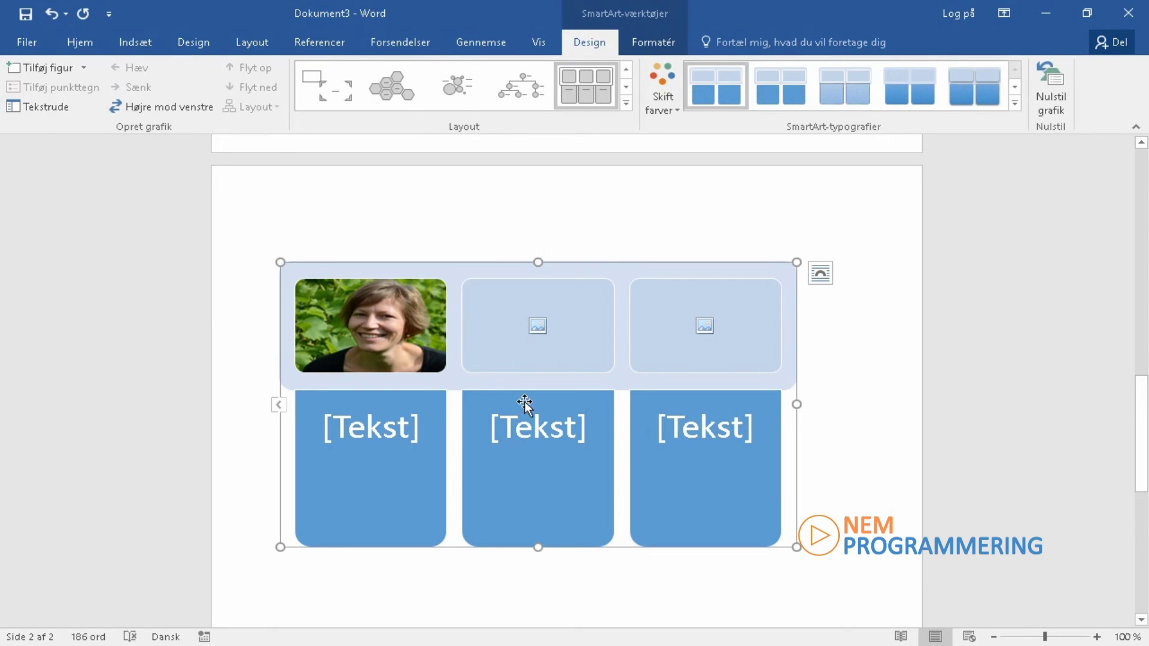
{"action": "left_click", "coordinate": [520, 89]}
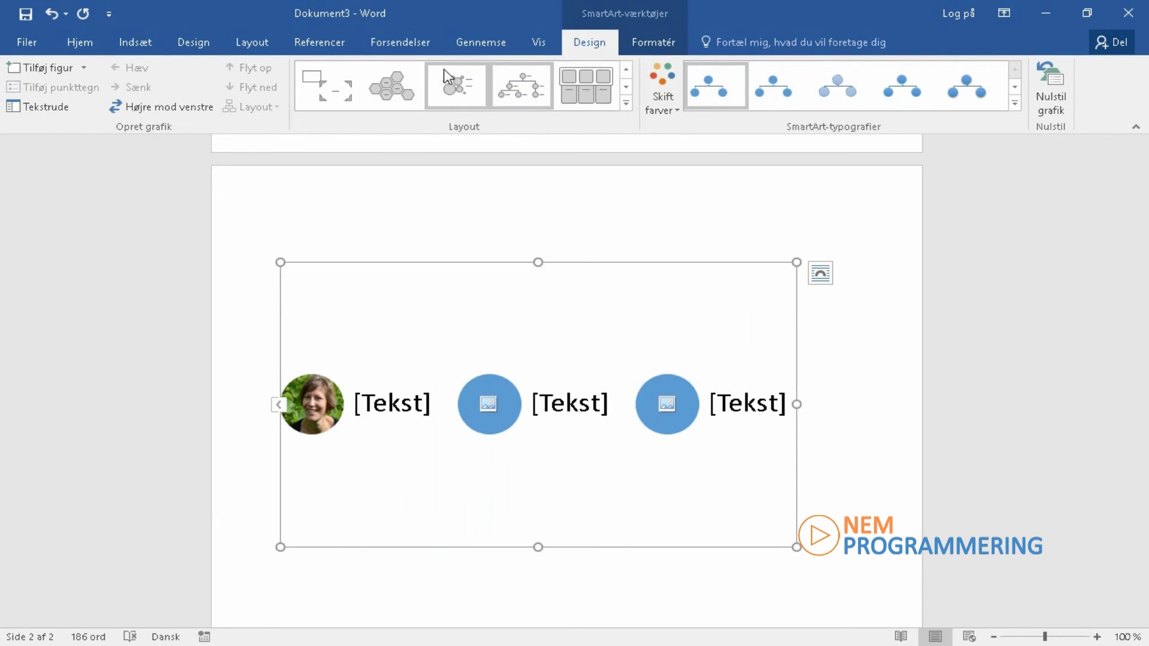
{"action": "left_click", "coordinate": [459, 91]}
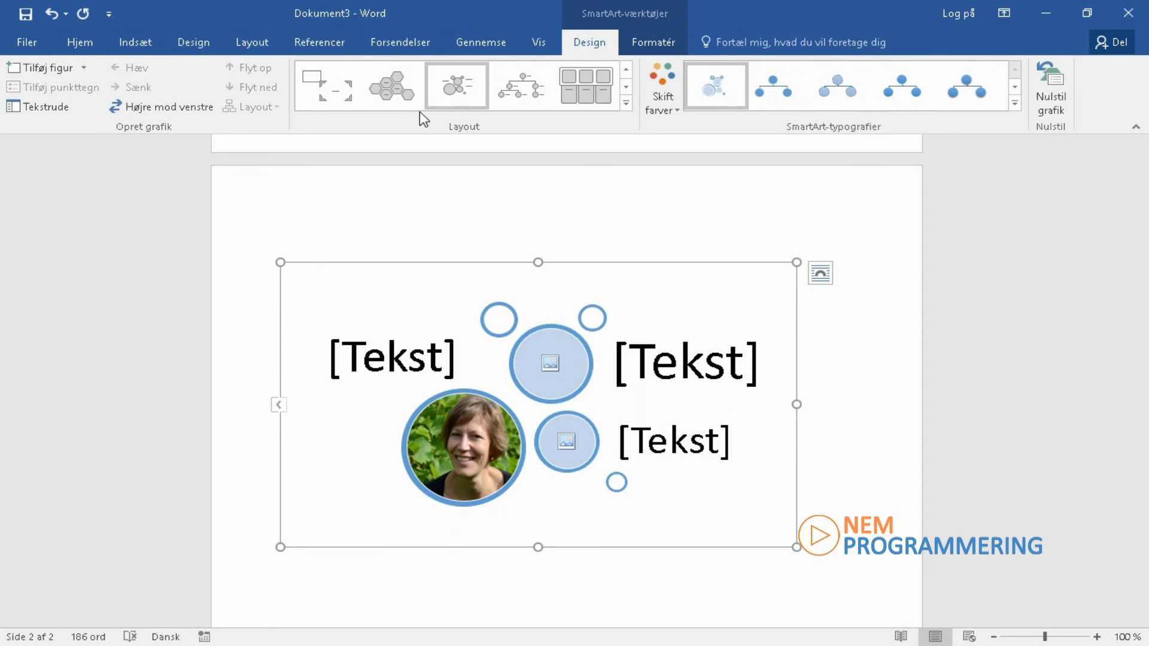
{"action": "left_click", "coordinate": [390, 94]}
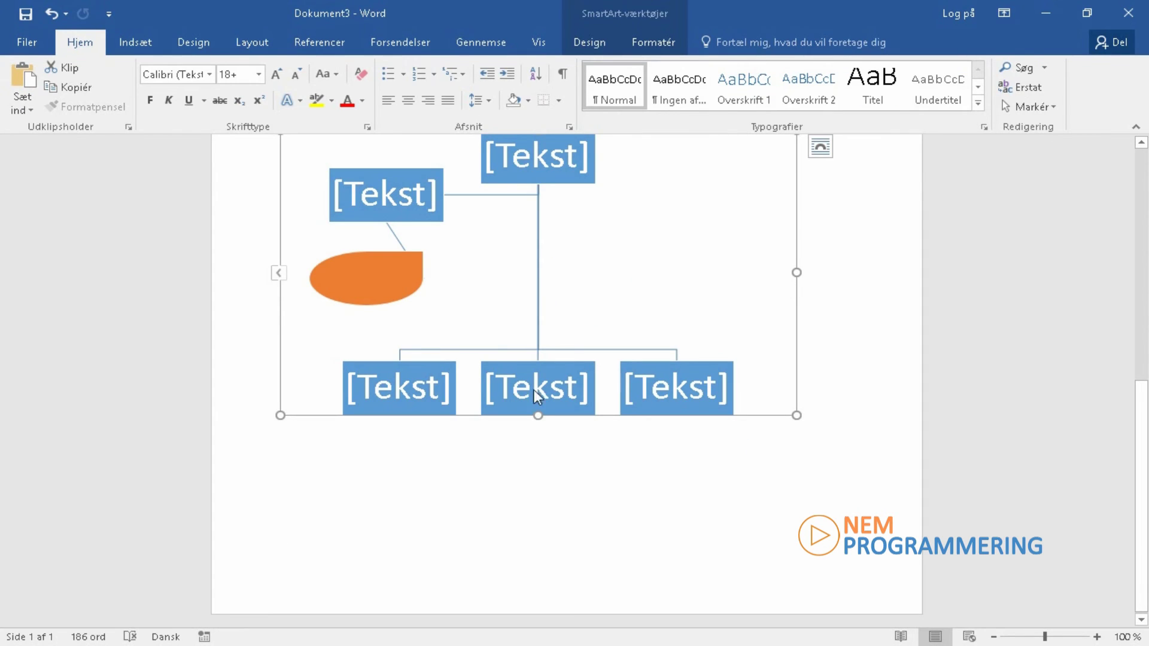
{"action": "left_click", "coordinate": [143, 42]}
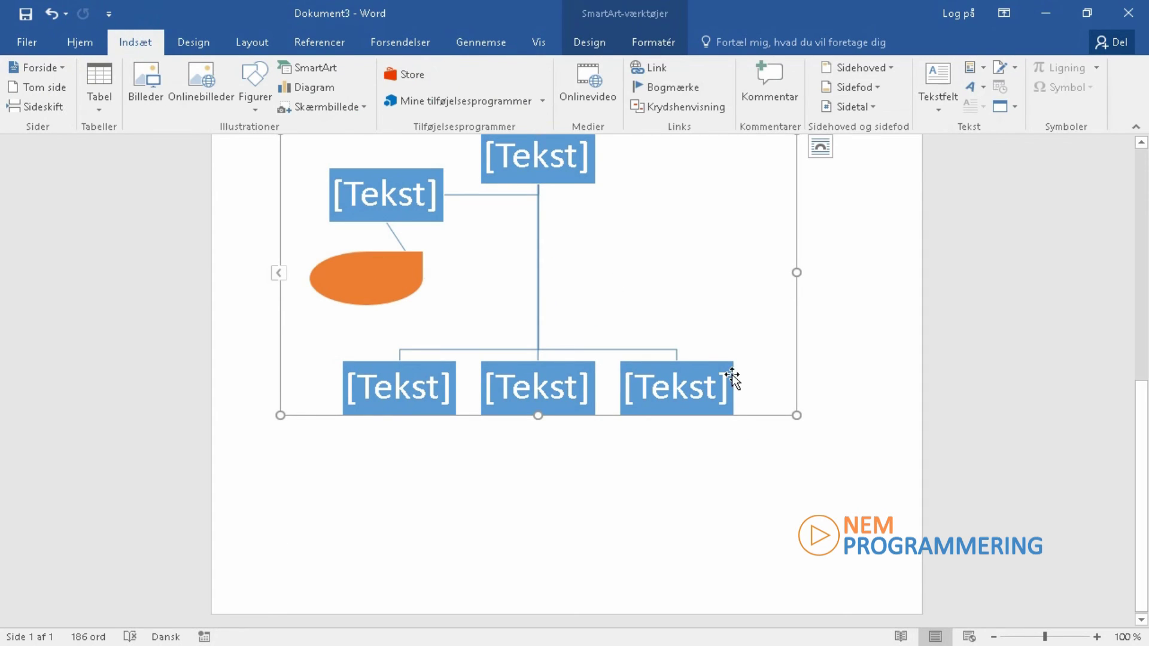
{"action": "left_click", "coordinate": [810, 403]}
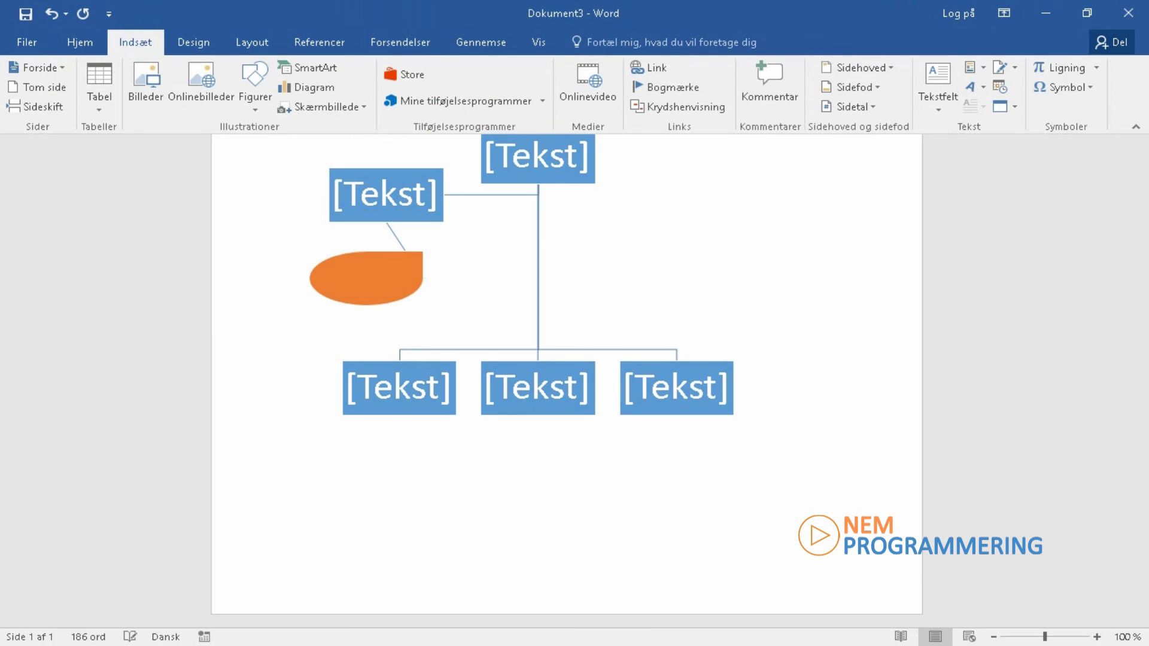
- Draw a Blokpile block arrow below the organisation chart
{"action": "left_click", "coordinate": [256, 106]}
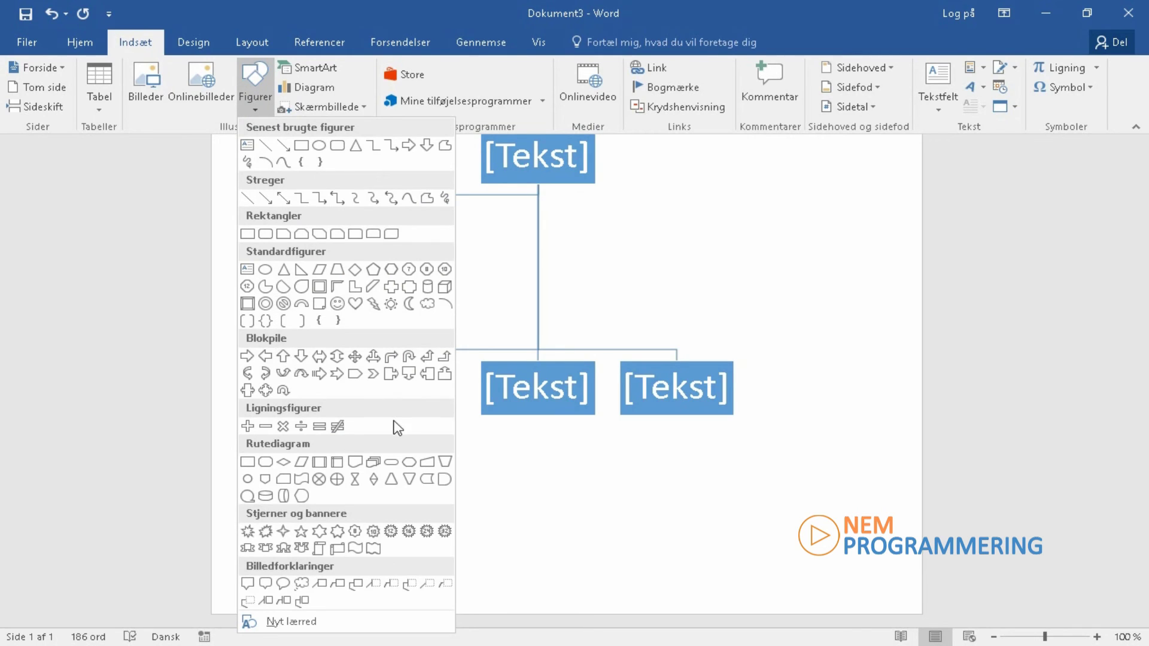
{"action": "left_click", "coordinate": [301, 357]}
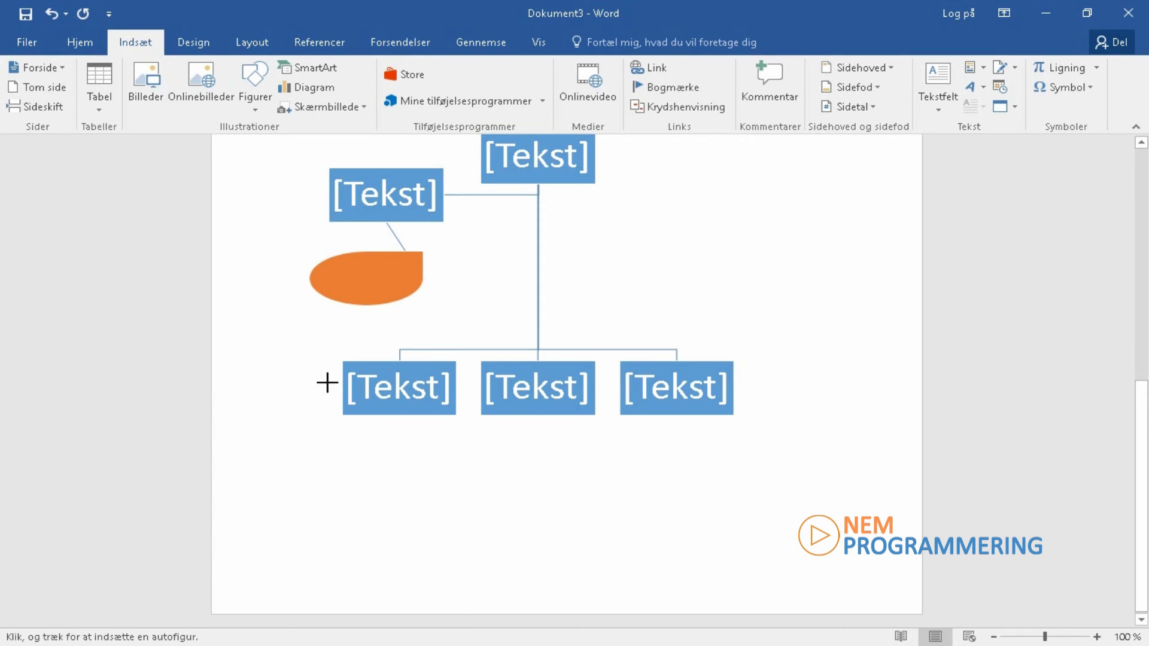
{"action": "mouse_move", "coordinate": [286, 469]}
{"action": "left_mouse_down"}
{"action": "mouse_move", "coordinate": [315, 487]}
{"action": "mouse_move", "coordinate": [482, 523]}
{"action": "mouse_move", "coordinate": [497, 531]}
{"action": "mouse_move", "coordinate": [485, 564]}
{"action": "left_mouse_up"}
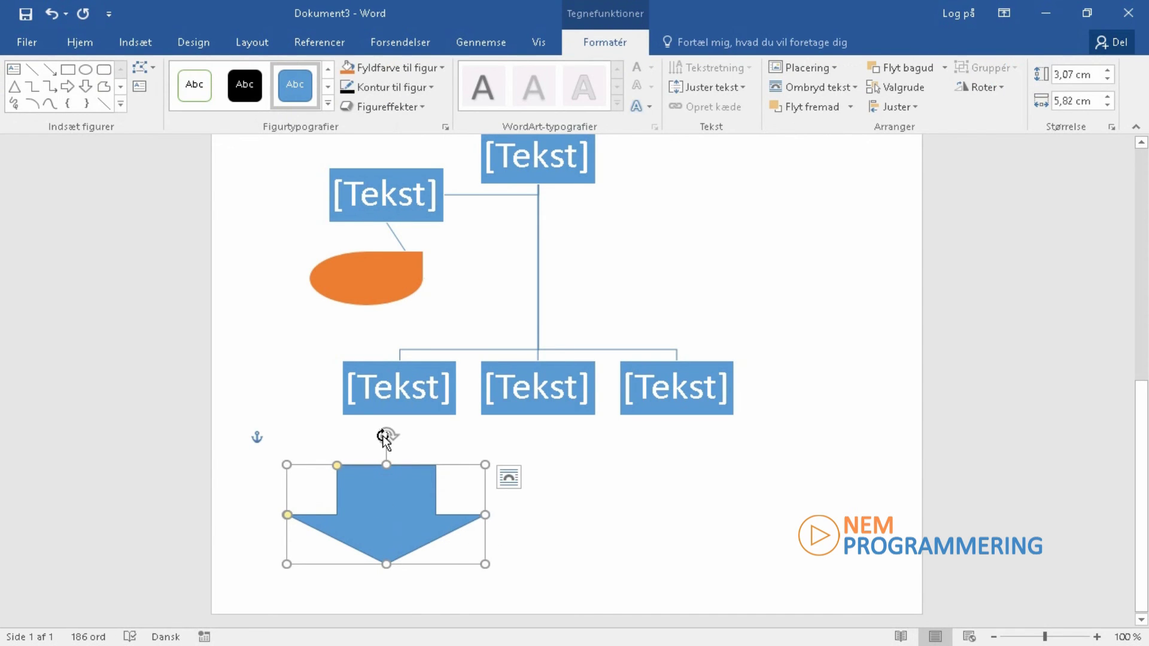
- Rotate the arrow to point right and resize it to about 9,76 × 3,88 cm
{"action": "left_click_drag", "start_coordinate": [382, 436], "coordinate": [275, 517]}
{"action": "left_click_drag", "start_coordinate": [438, 514], "coordinate": [664, 499]}
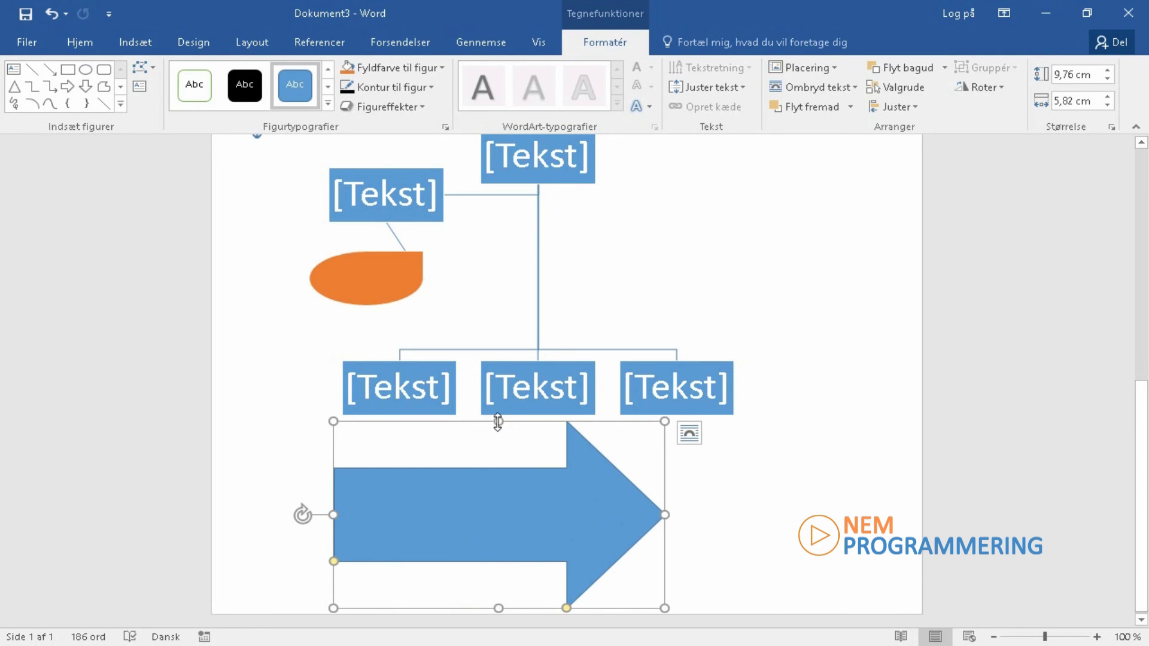
{"action": "left_click_drag", "start_coordinate": [497, 421], "coordinate": [503, 484]}
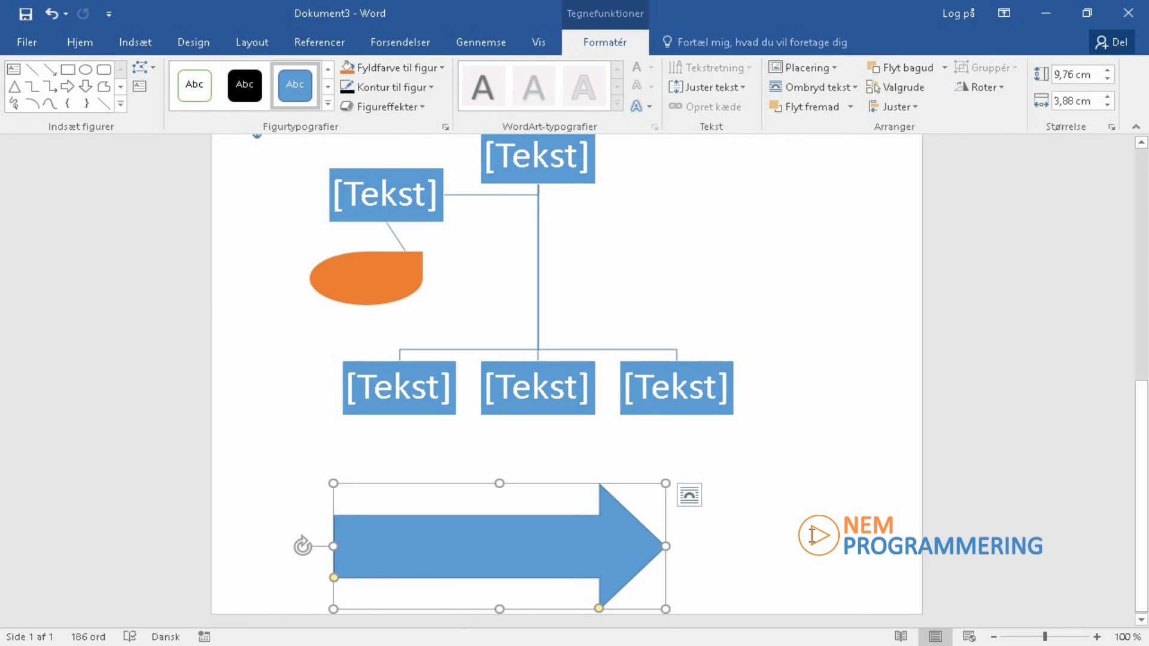
{"action": "left_click", "coordinate": [742, 553]}
{"action": "left_click", "coordinate": [145, 40]}
- Draw a freehand scribble, about 6,88 × 5,95 cm, beside the org chart's right box
{"action": "left_click", "coordinate": [261, 118]}
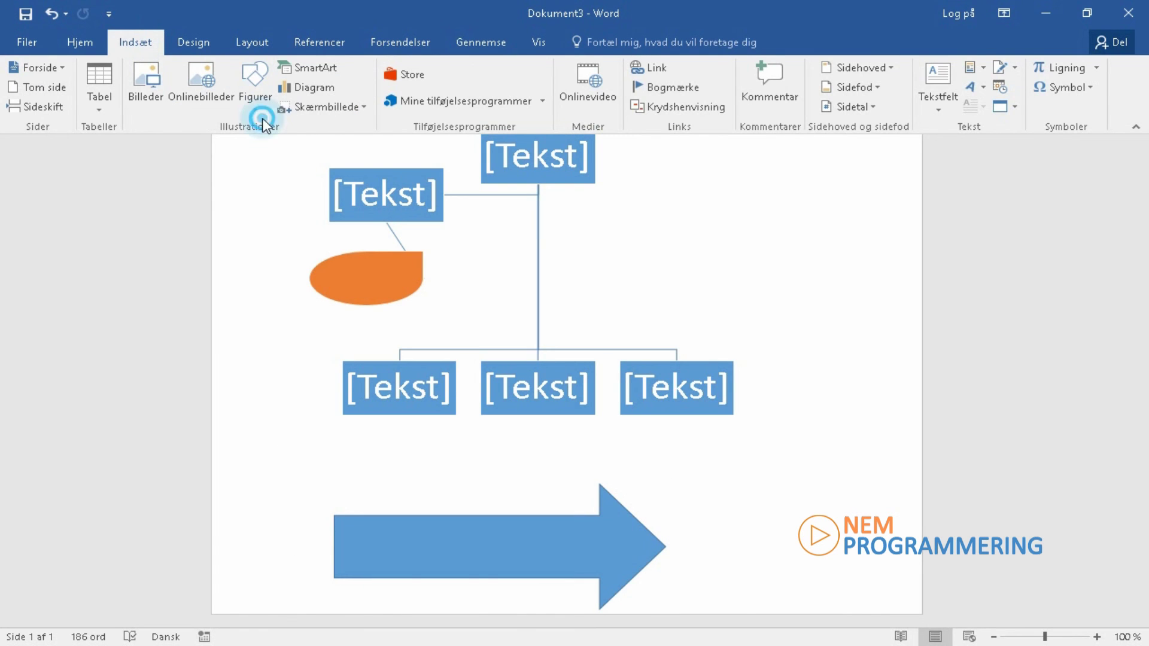
{"action": "left_click", "coordinate": [259, 107]}
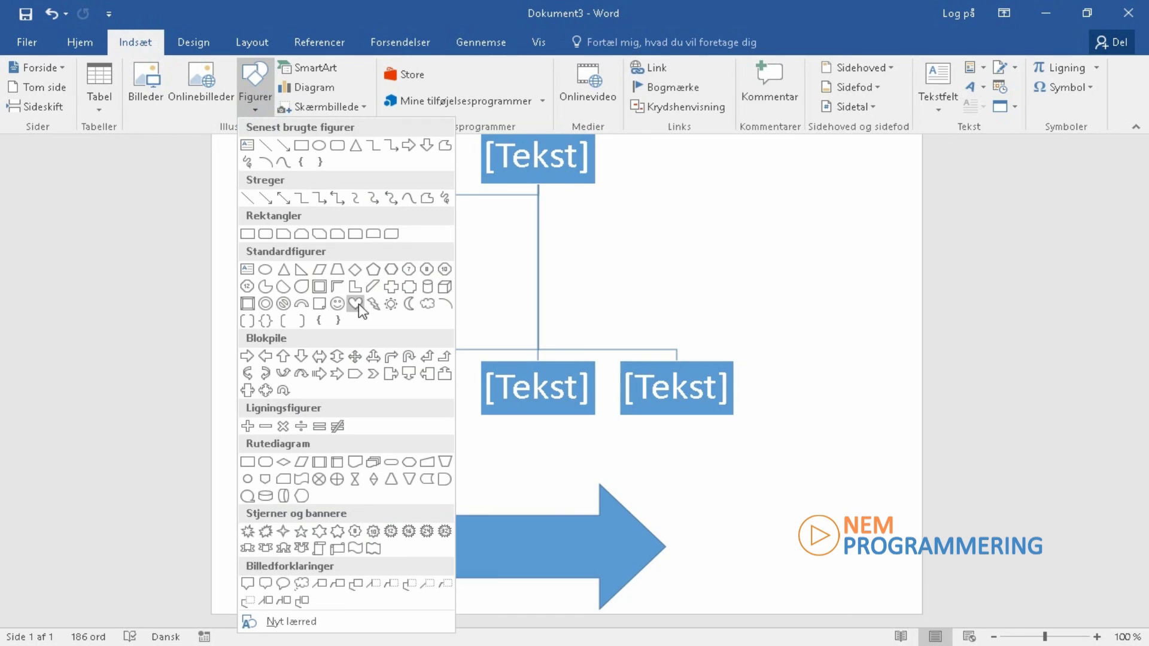
{"action": "left_click", "coordinate": [248, 163]}
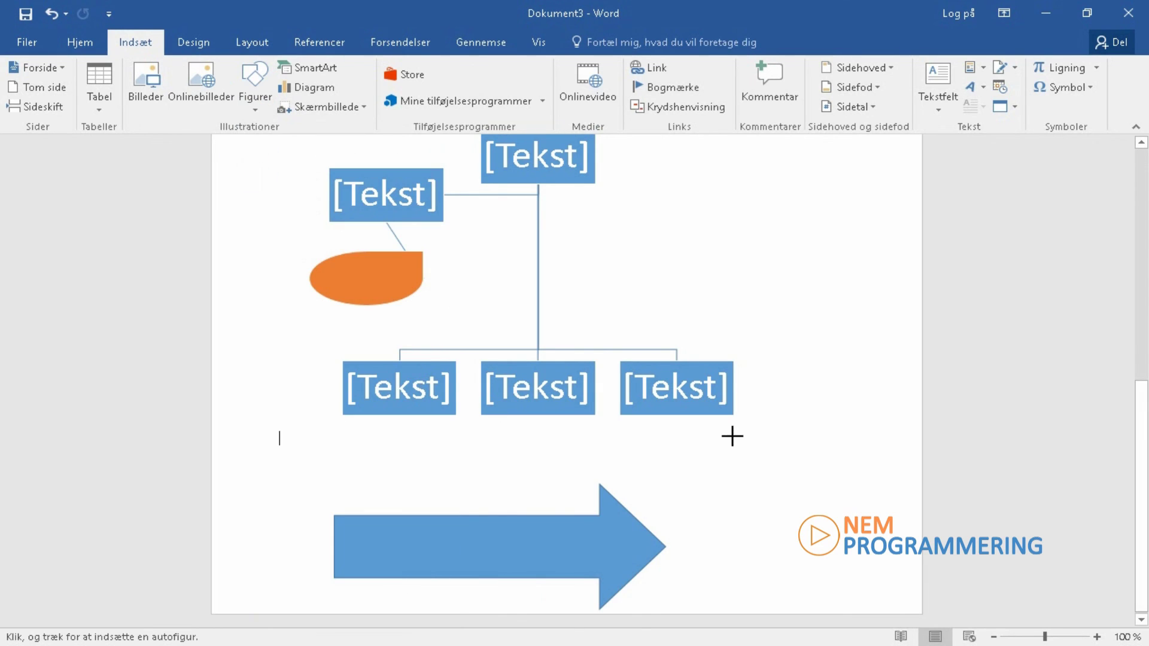
{"action": "mouse_move", "coordinate": [714, 500]}
{"action": "left_mouse_down"}
{"action": "mouse_move", "coordinate": [723, 446]}
{"action": "mouse_move", "coordinate": [791, 505]}
{"action": "left_mouse_up"}
{"action": "mouse_move", "coordinate": [817, 446]}
{"action": "left_mouse_down"}
{"action": "mouse_move", "coordinate": [796, 380]}
{"action": "mouse_move", "coordinate": [839, 308]}
{"action": "mouse_move", "coordinate": [636, 293]}
{"action": "left_mouse_up"}
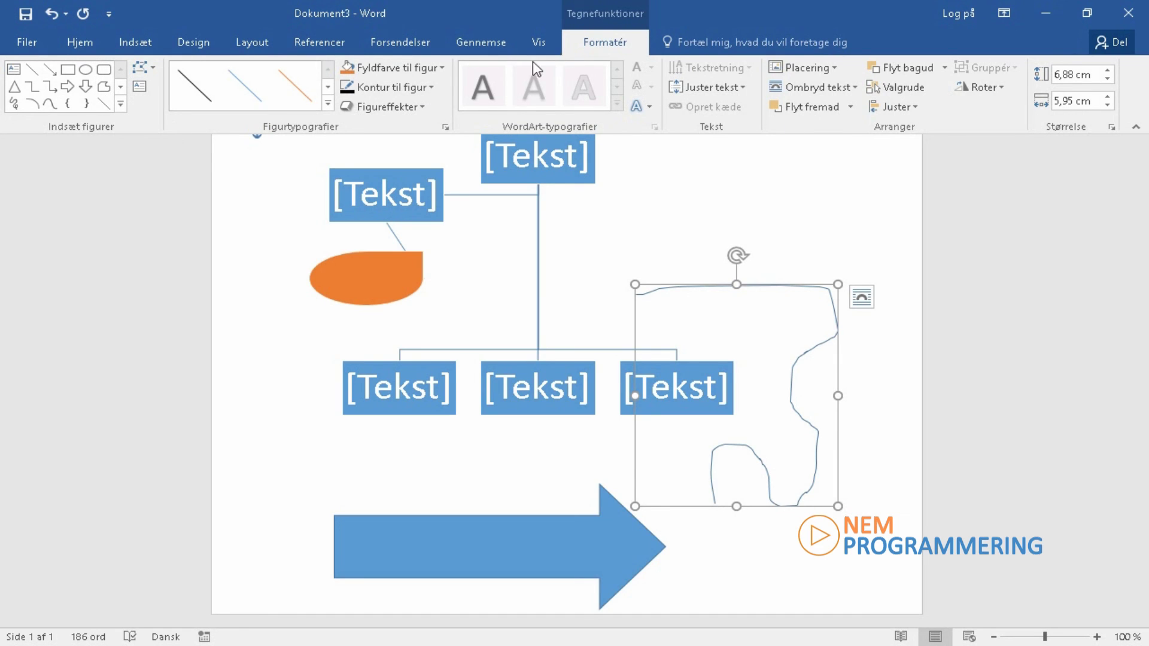
{"action": "left_click", "coordinate": [403, 457]}
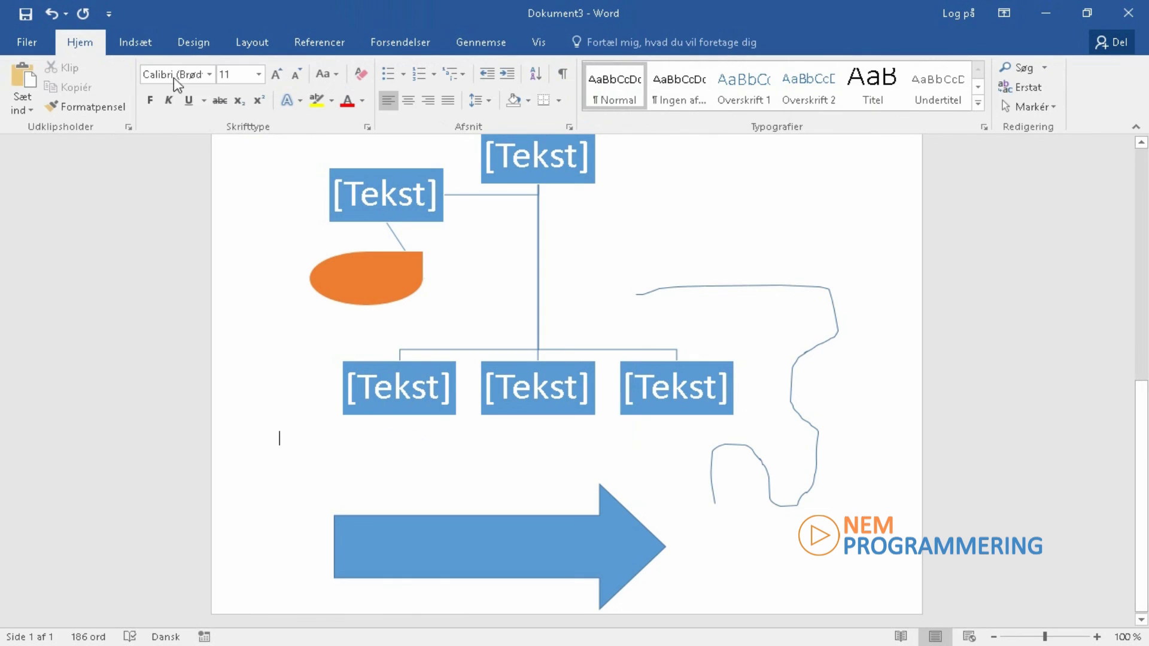
{"action": "left_click", "coordinate": [135, 42]}
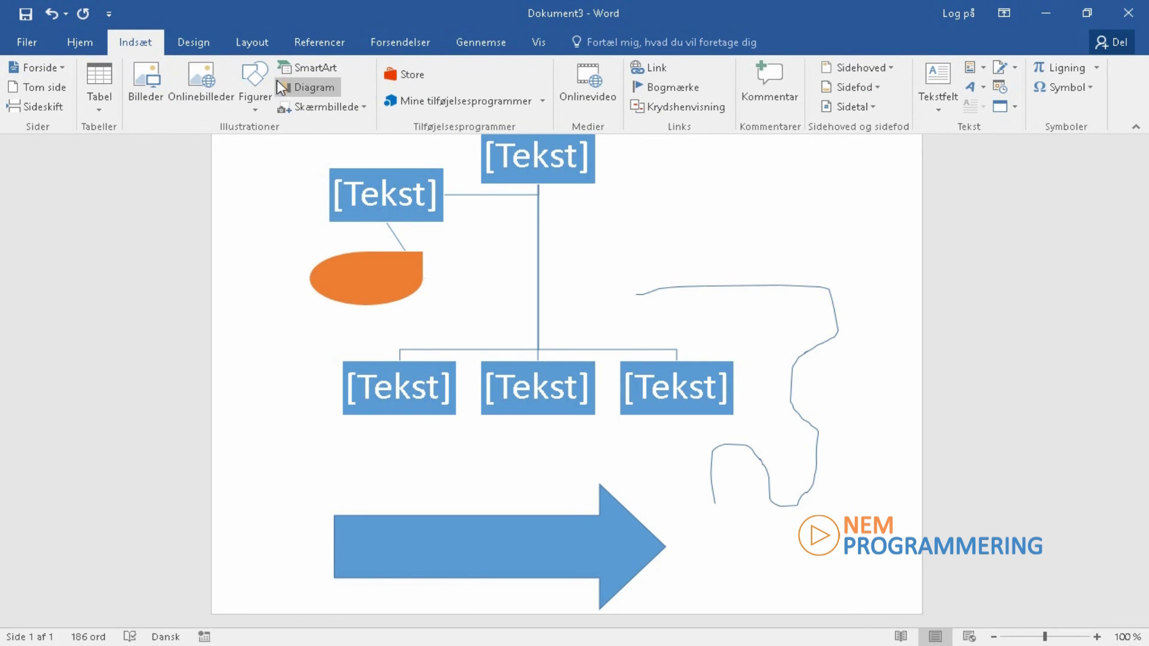
- Draw an explosion star shape to the right of the org chart
{"action": "left_click", "coordinate": [264, 104]}
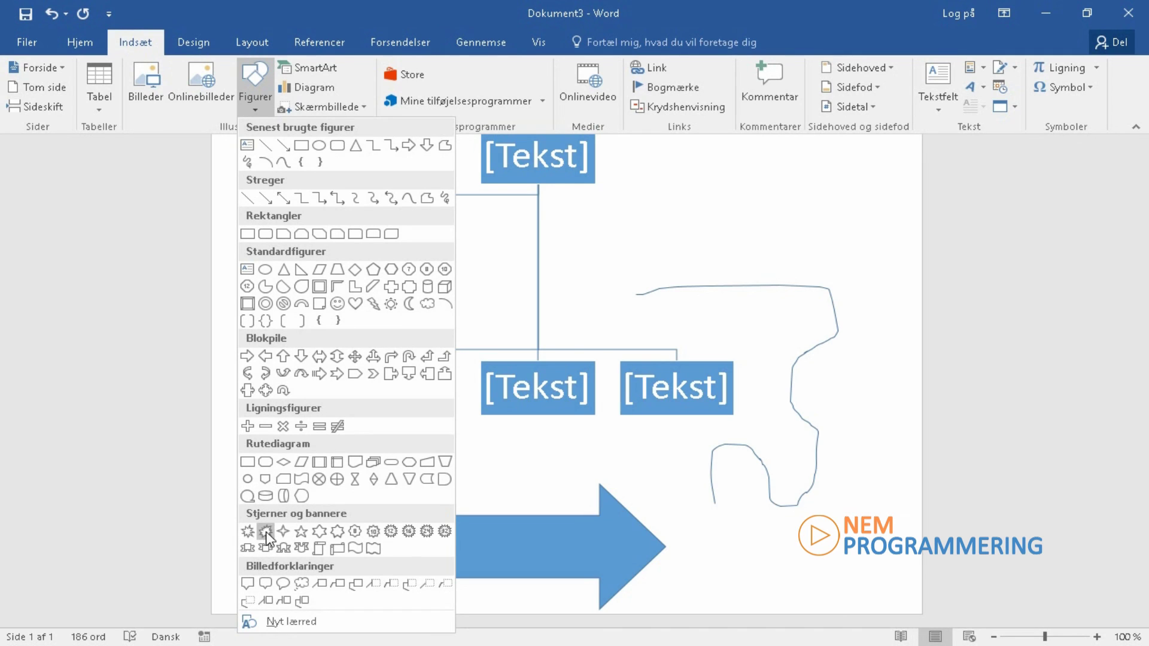
{"action": "left_click", "coordinate": [248, 535]}
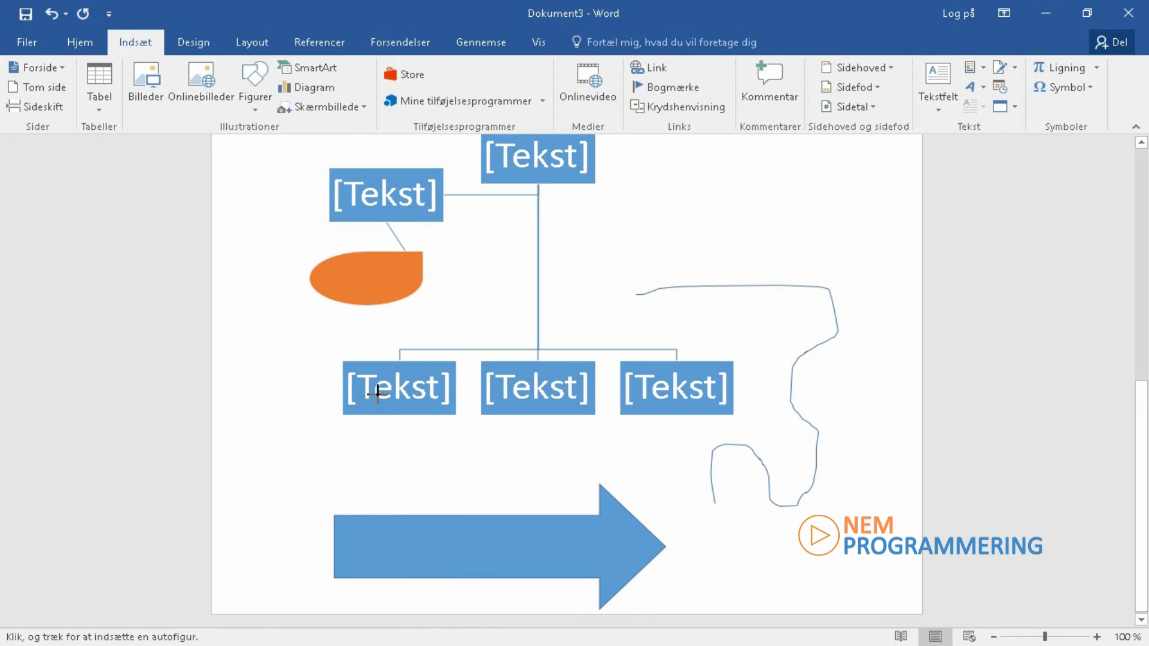
{"action": "mouse_move", "coordinate": [648, 175]}
{"action": "left_mouse_down"}
{"action": "mouse_move", "coordinate": [790, 285]}
{"action": "mouse_move", "coordinate": [837, 342]}
{"action": "left_mouse_up"}
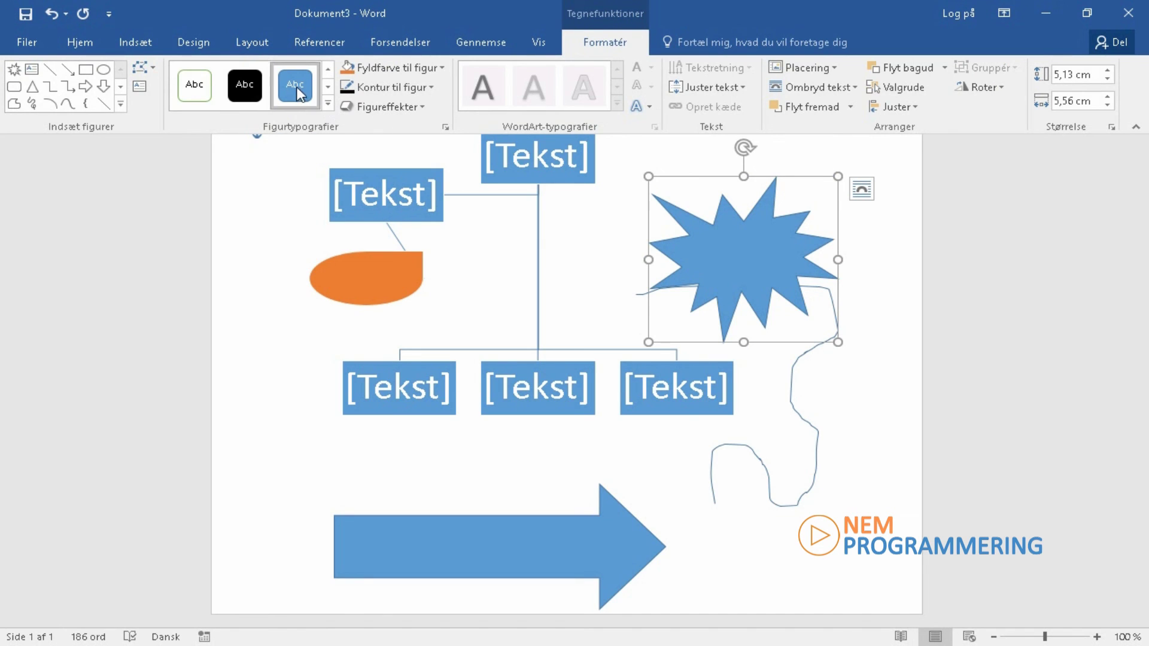
- Make the star yellow, type 'Gfdskla' in it, and give the text the black WordArt style
{"action": "left_click", "coordinate": [328, 107]}
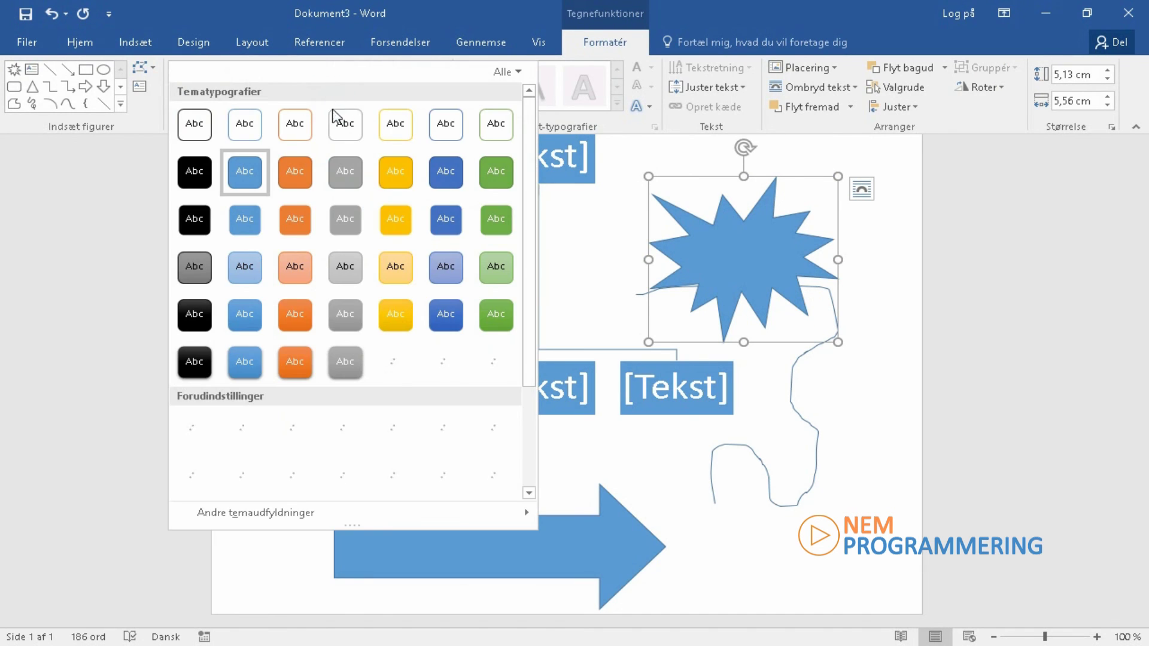
{"action": "left_click", "coordinate": [399, 225]}
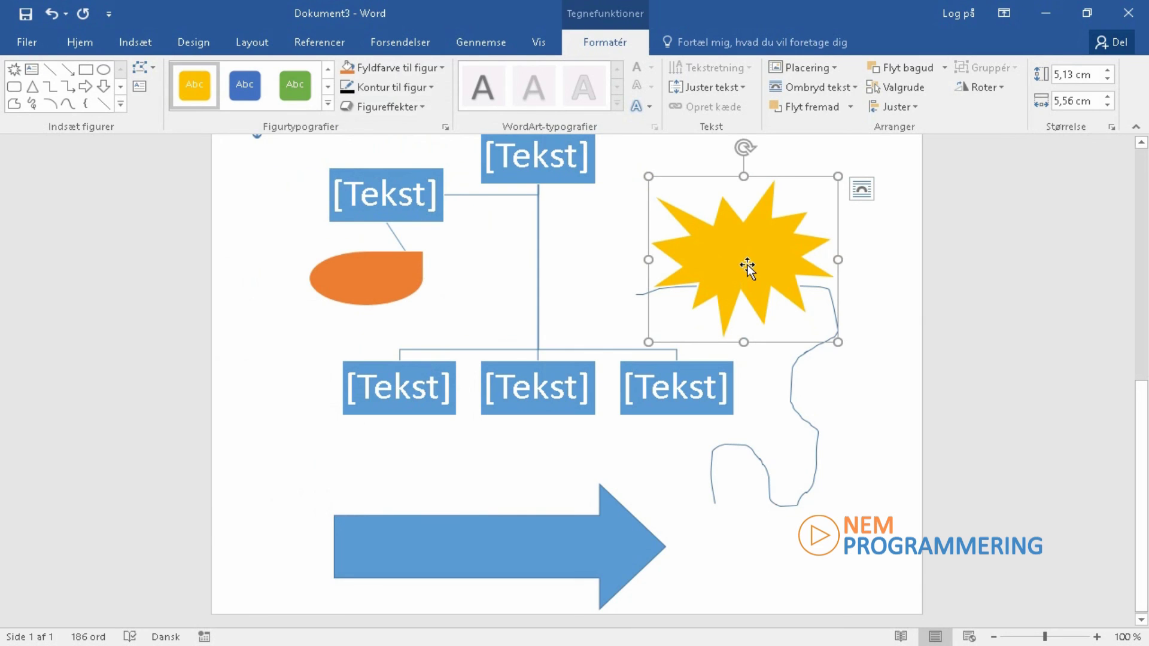
{"action": "type", "text": "Gfdskla"}
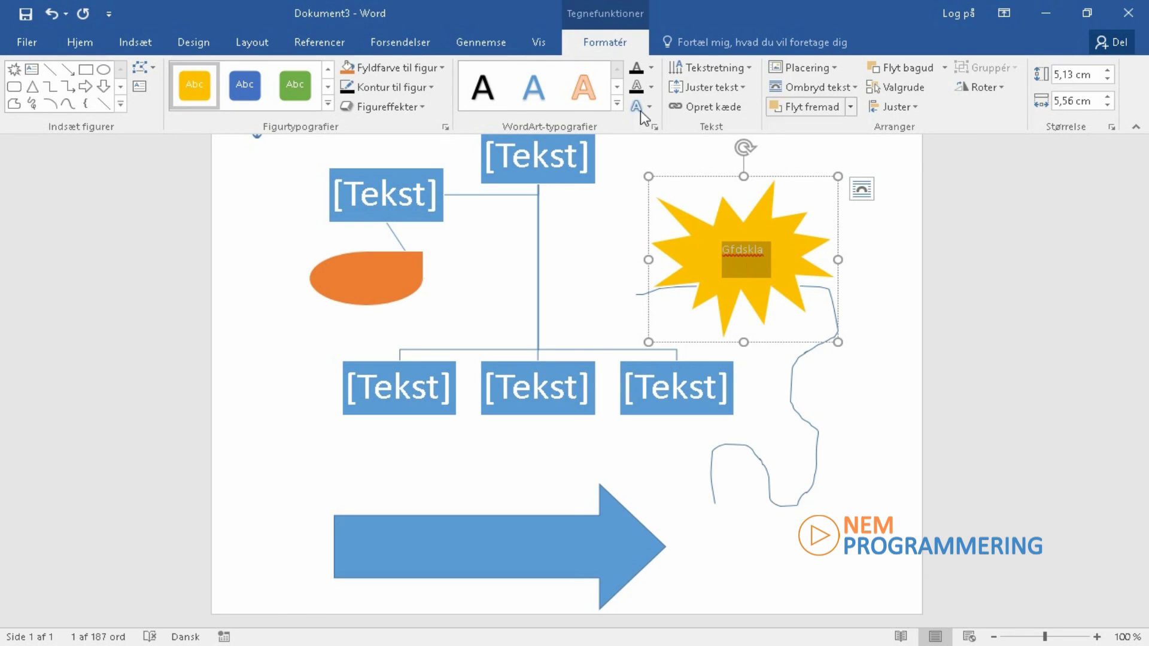
{"action": "left_click", "coordinate": [486, 89]}
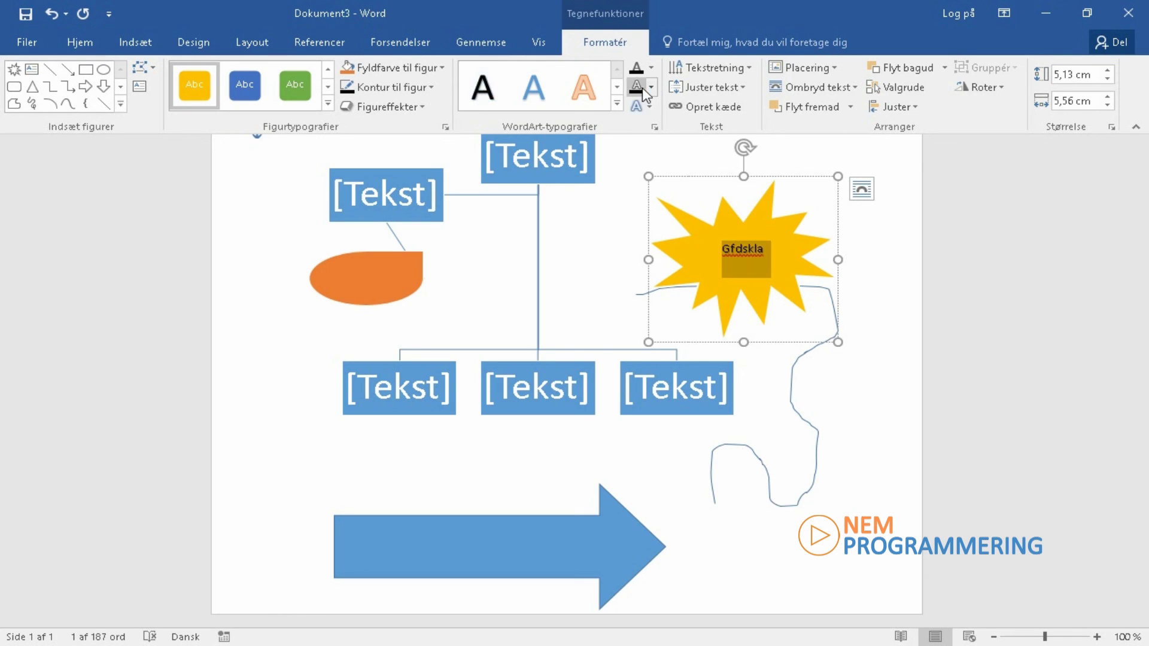